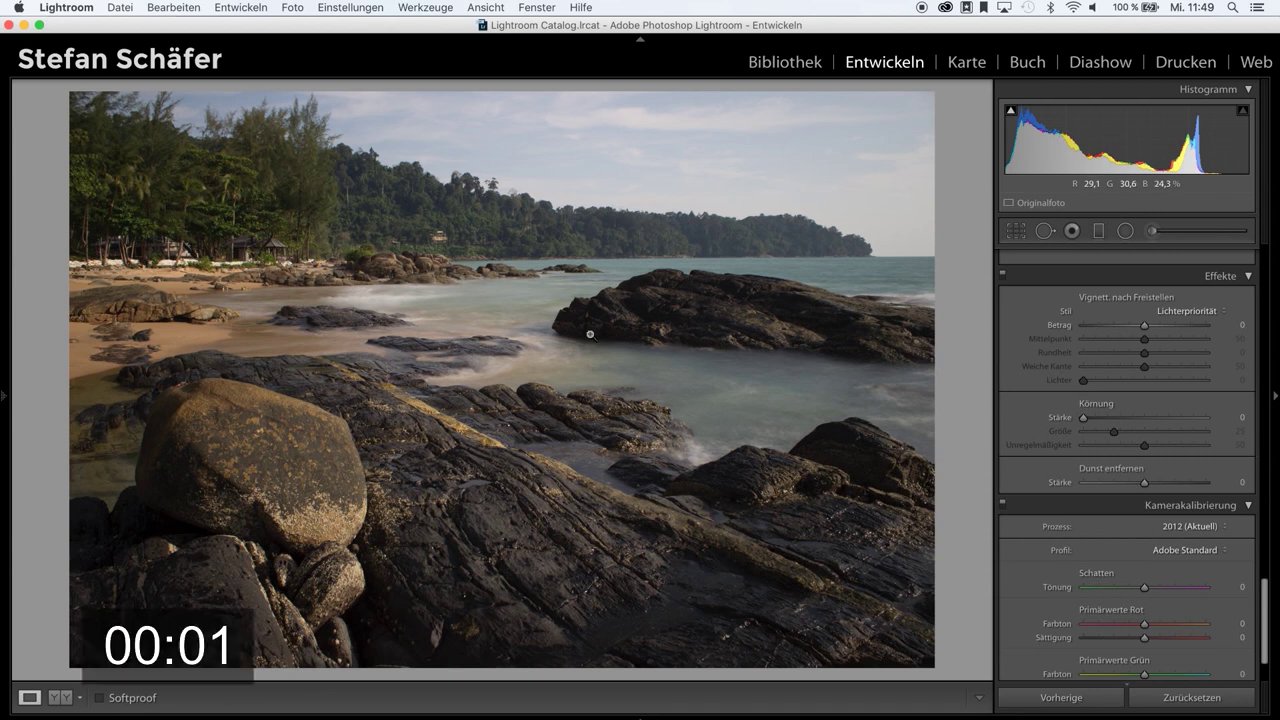
- Set Highlights −75, Shadows +72, Whites +50, Blacks −8, Contrast +22 and warm Temp to 6.429
scroll(1119, 497, up, 5)
scroll(1119, 497, up, 5)
scroll(1119, 497, up, 5)
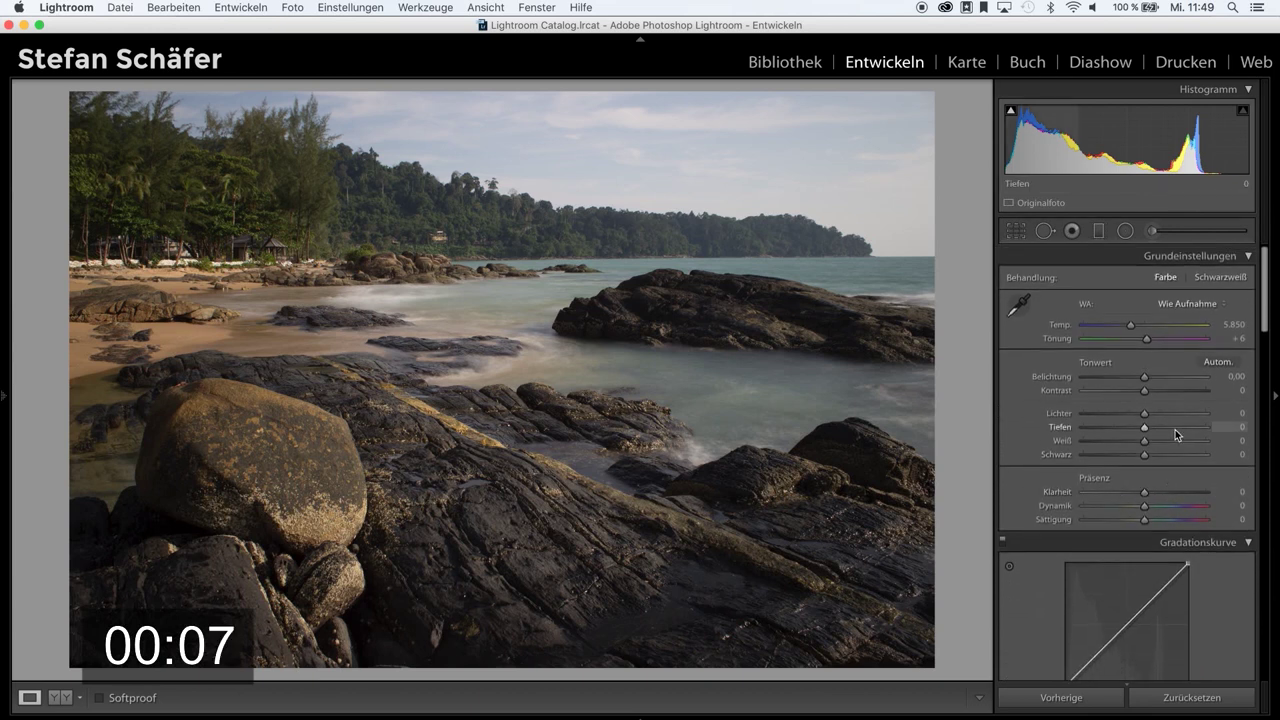
mouse_move(1142, 427)
mouse_down()
mouse_move(1190, 425)
mouse_move(1097, 415)
mouse_up()
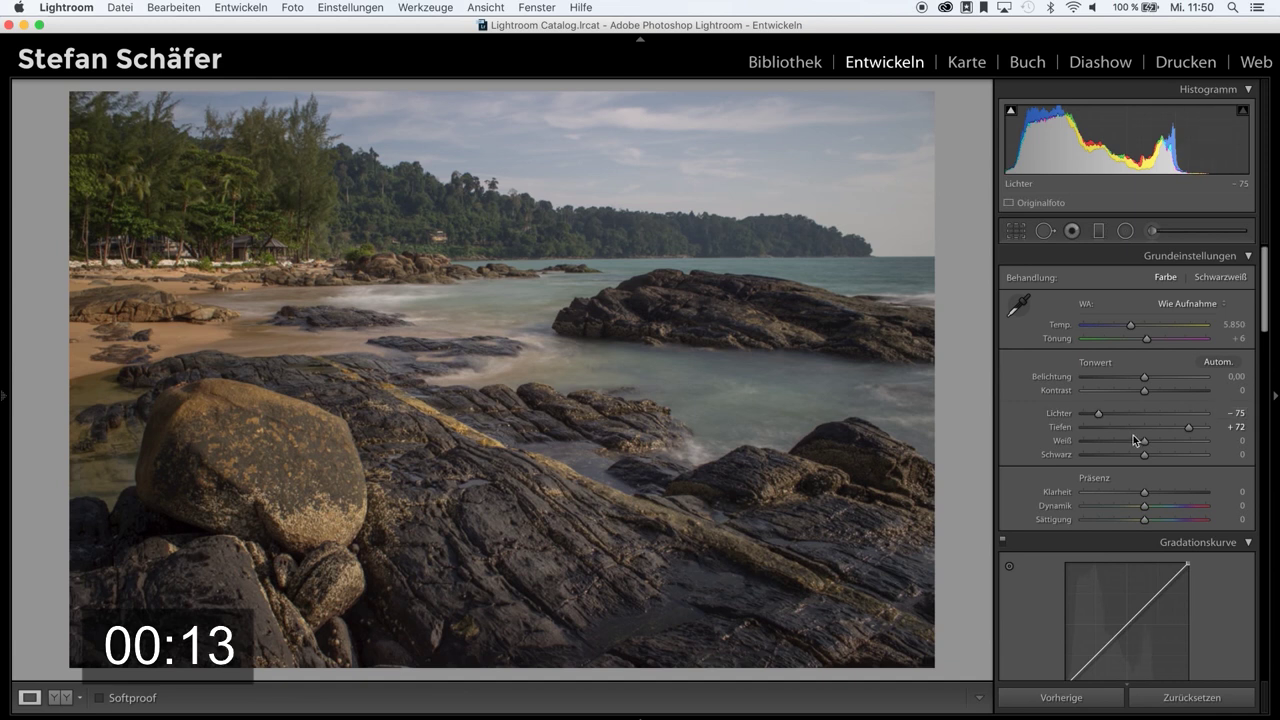
alt+drag(1151, 443, 1174, 439)
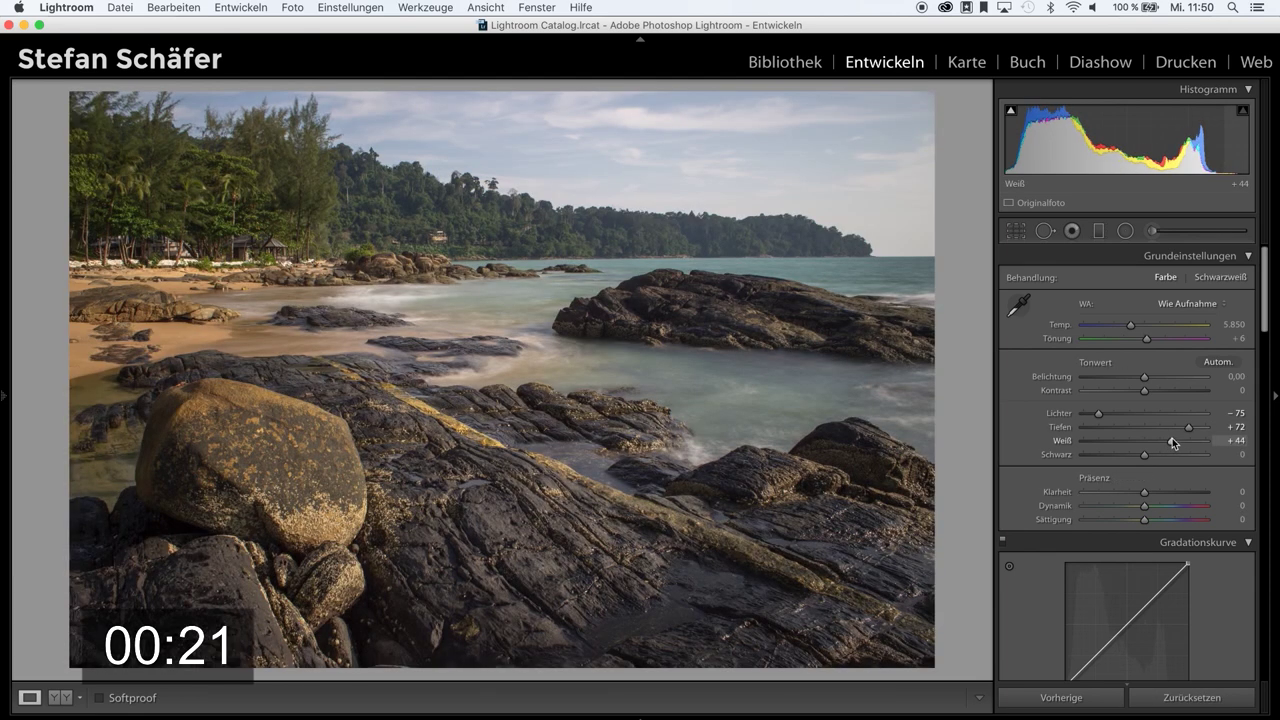
drag(1171, 441, 1139, 455)
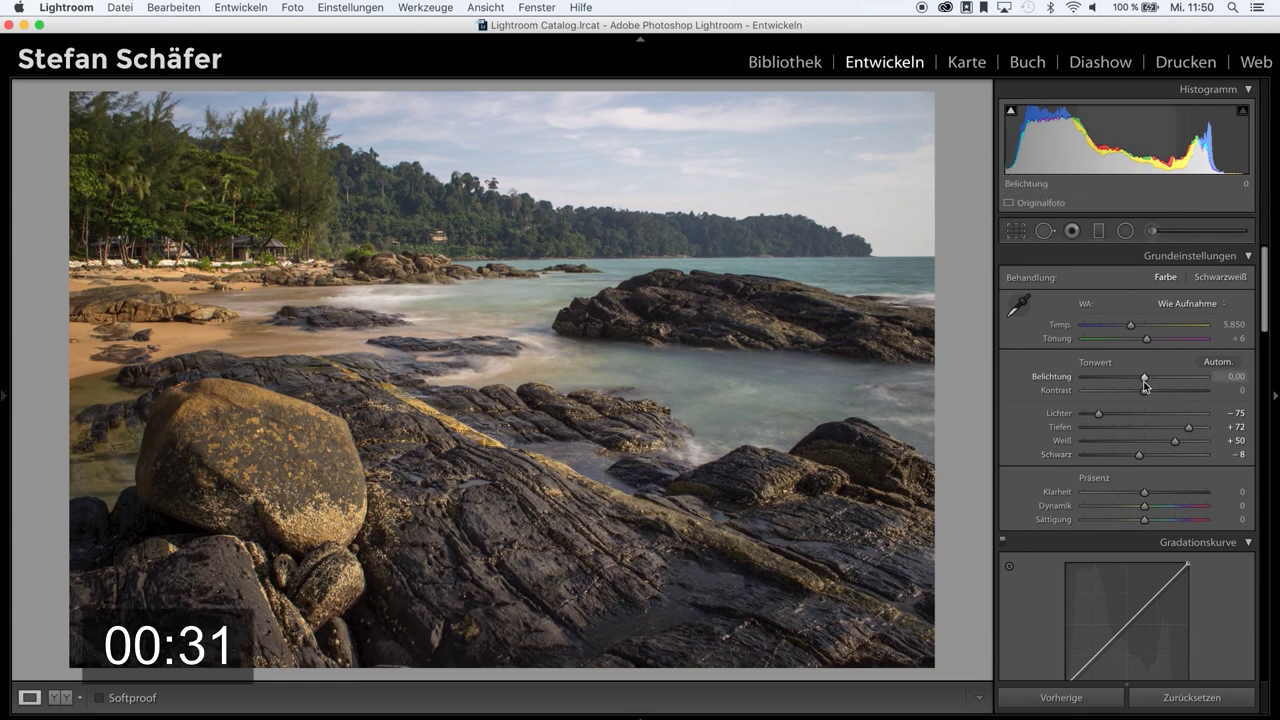
drag(1144, 390, 1156, 391)
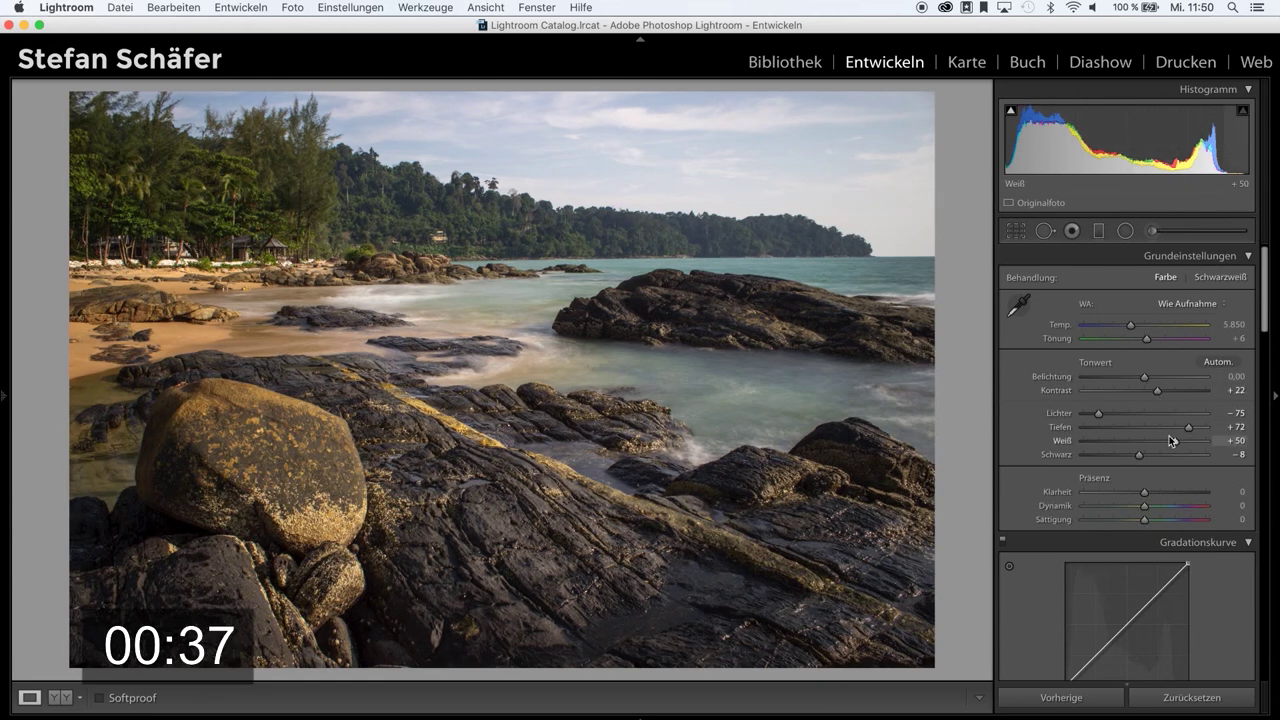
drag(1134, 327, 1139, 329)
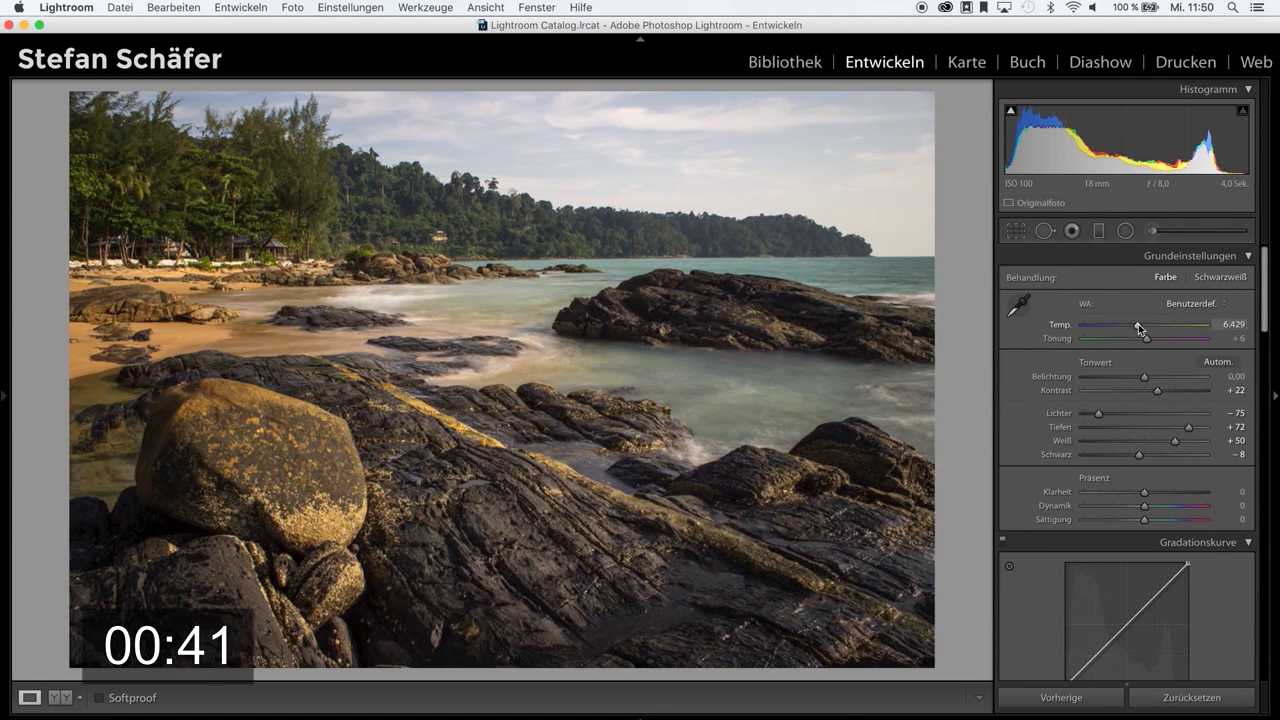
- Warm Temp to 6.962, shift Tint to +13, and set Vibrance +12 and Saturation −5
drag(1138, 328, 1145, 328)
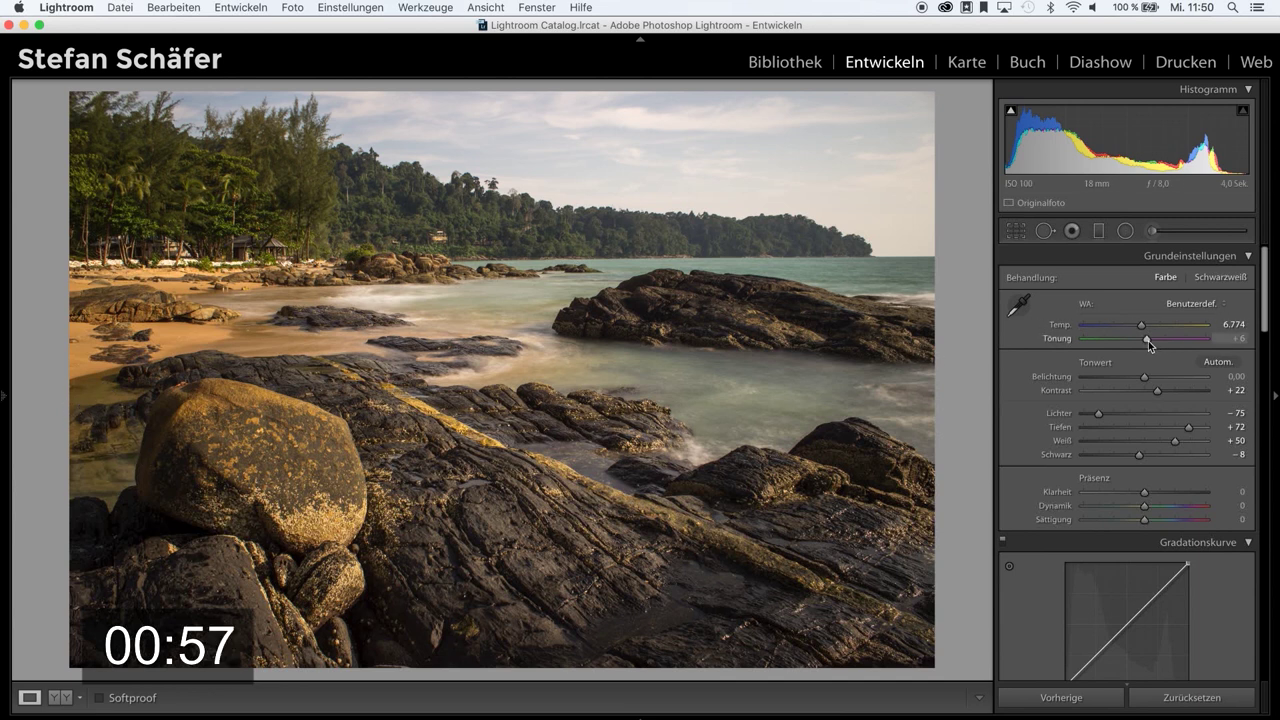
drag(1147, 338, 1150, 338)
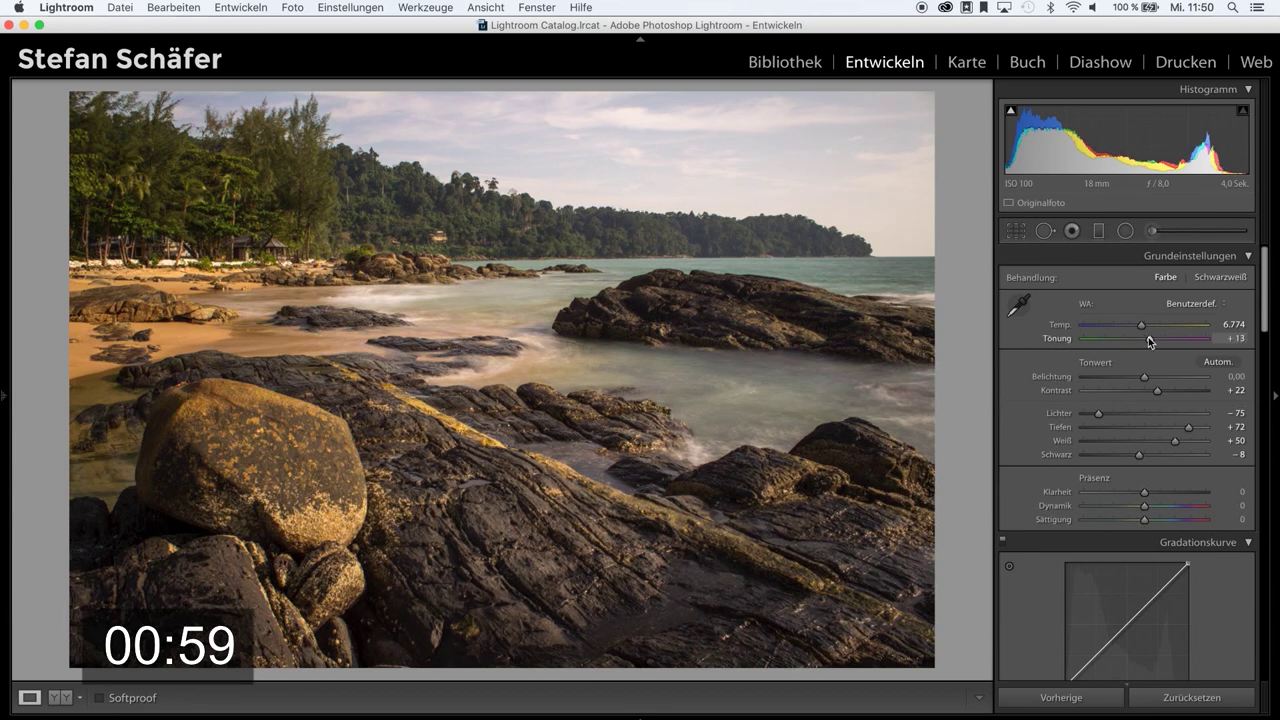
drag(1142, 324, 1146, 323)
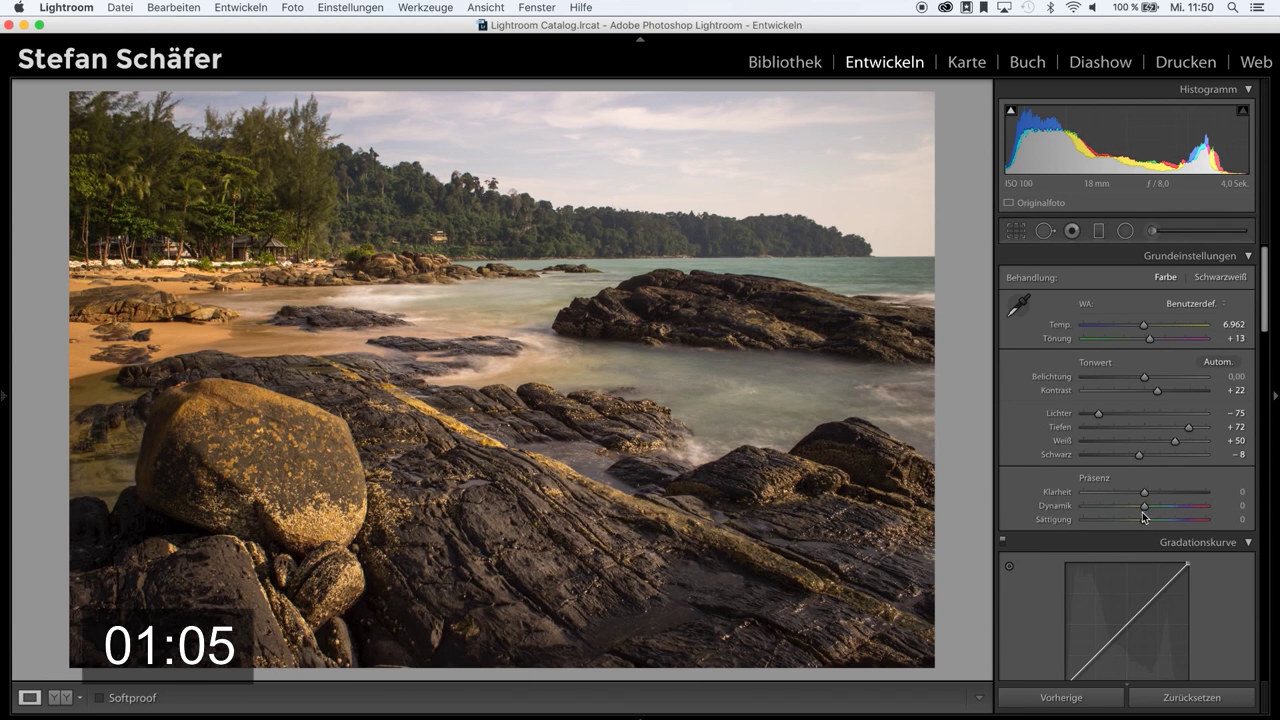
drag(1149, 505, 1139, 520)
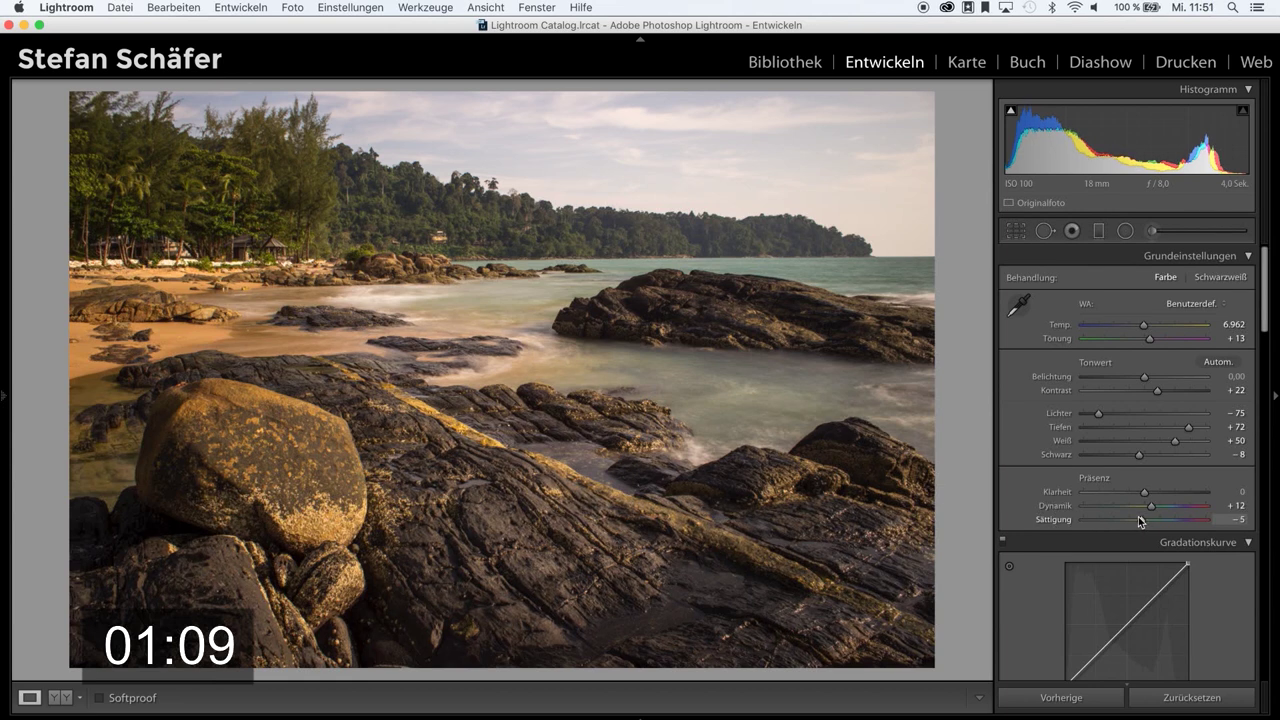
- Drag a graduated filter down from the sky with Saturation reset and Exposure −0.67
click(1097, 232)
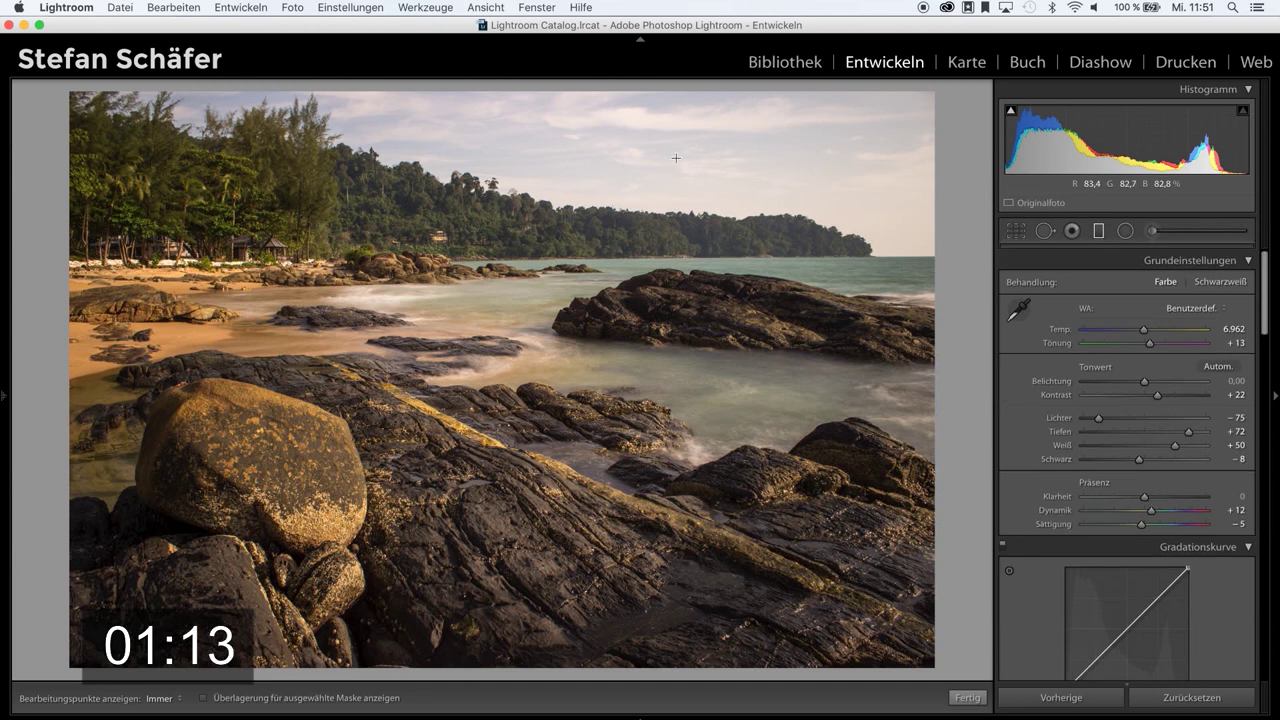
drag(687, 158, 671, 304)
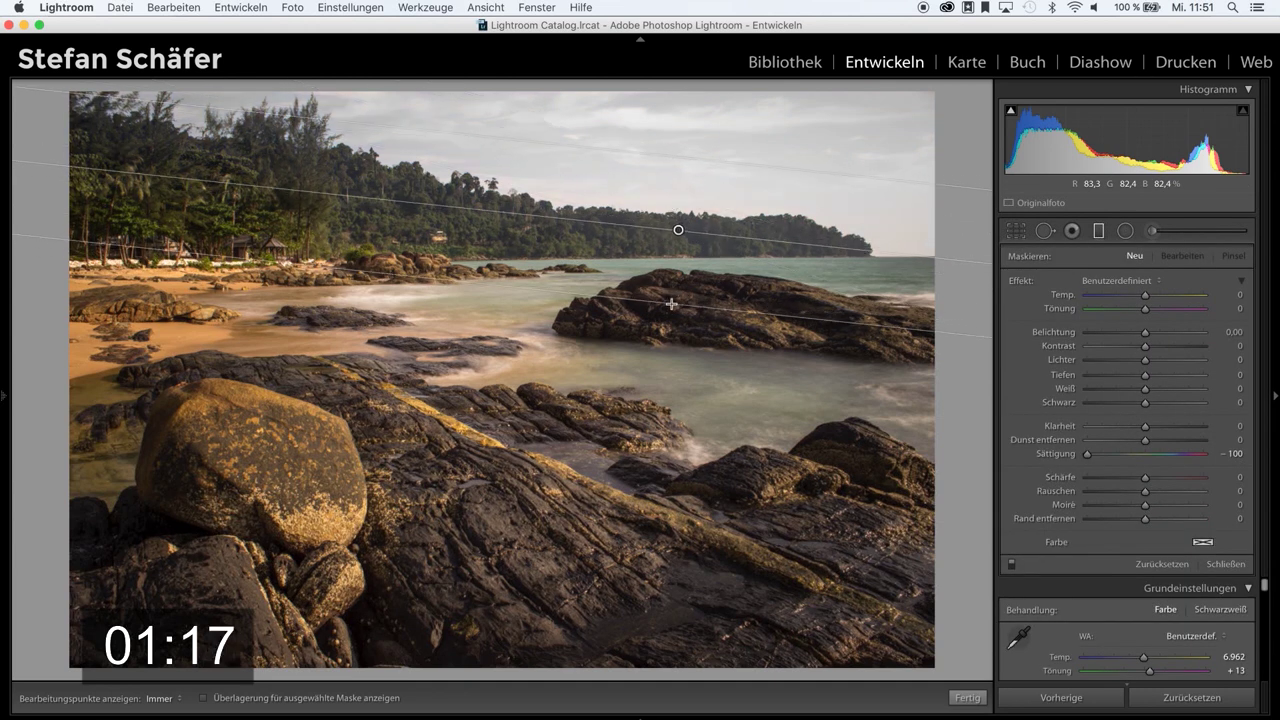
click(1145, 455)
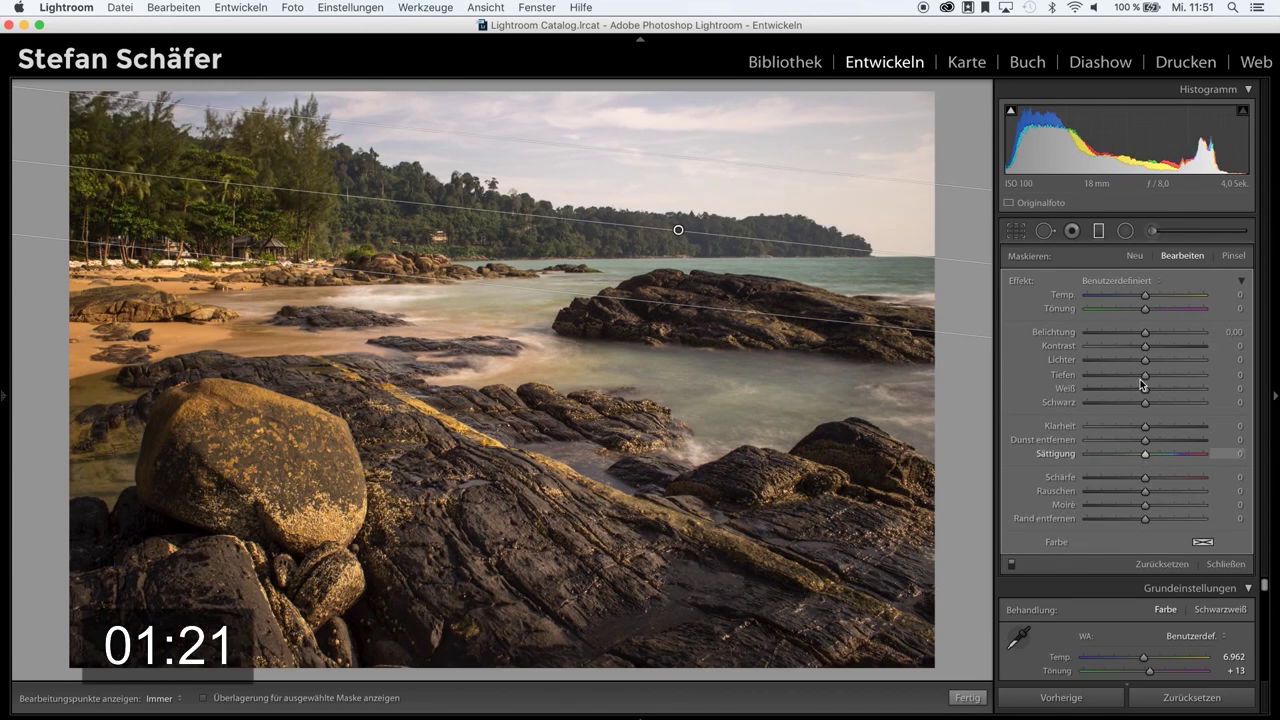
drag(1146, 334, 1138, 337)
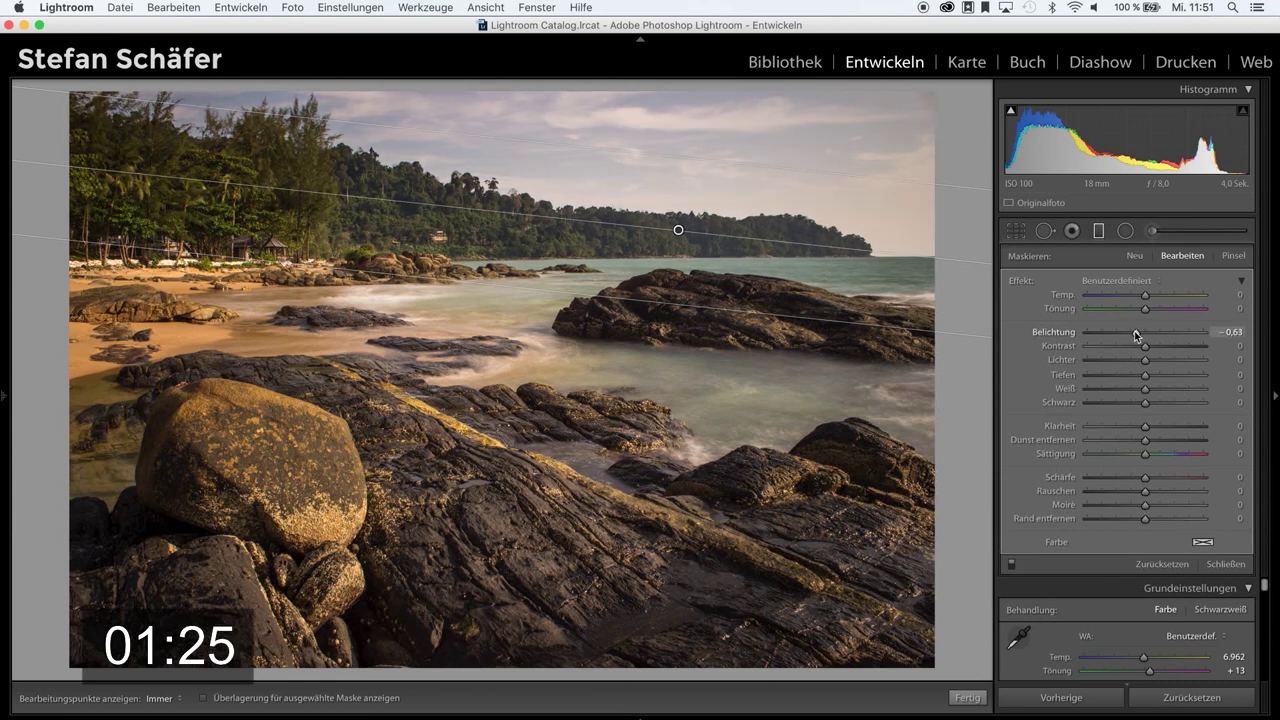
drag(1136, 336, 1135, 336)
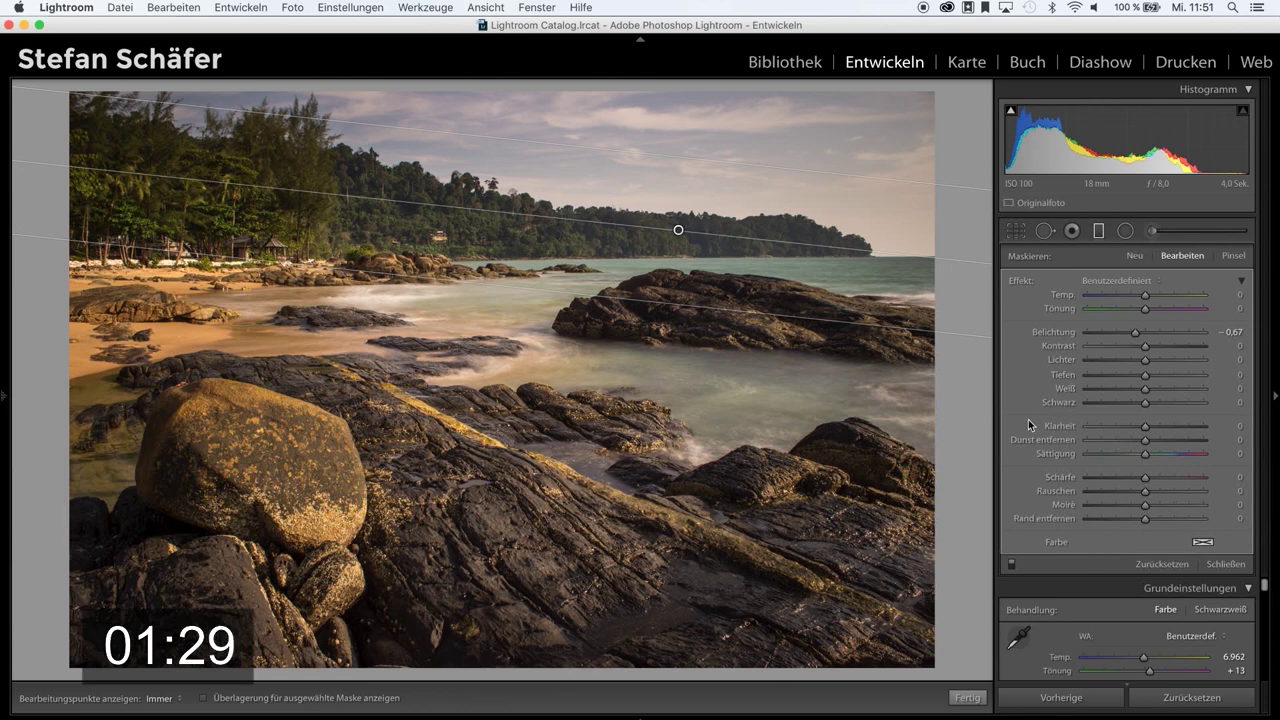
click(968, 698)
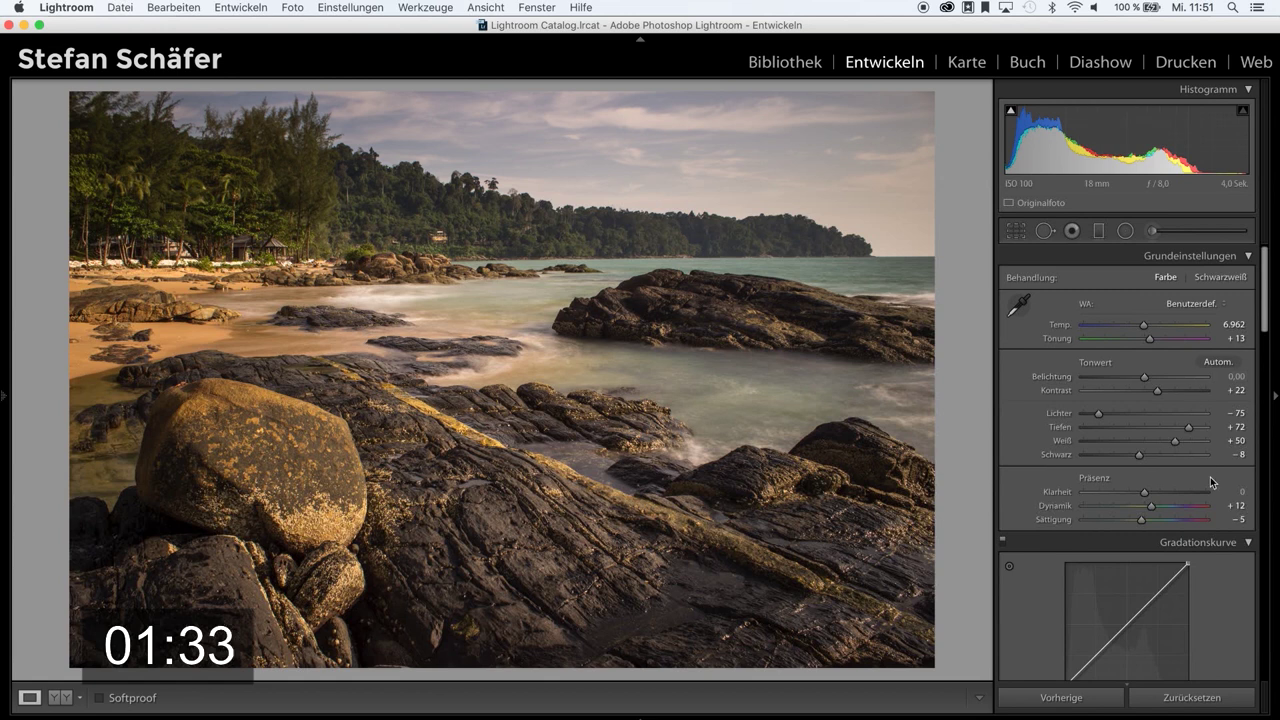
- Add +15 Clarity to the beach photo
drag(1150, 491, 1155, 494)
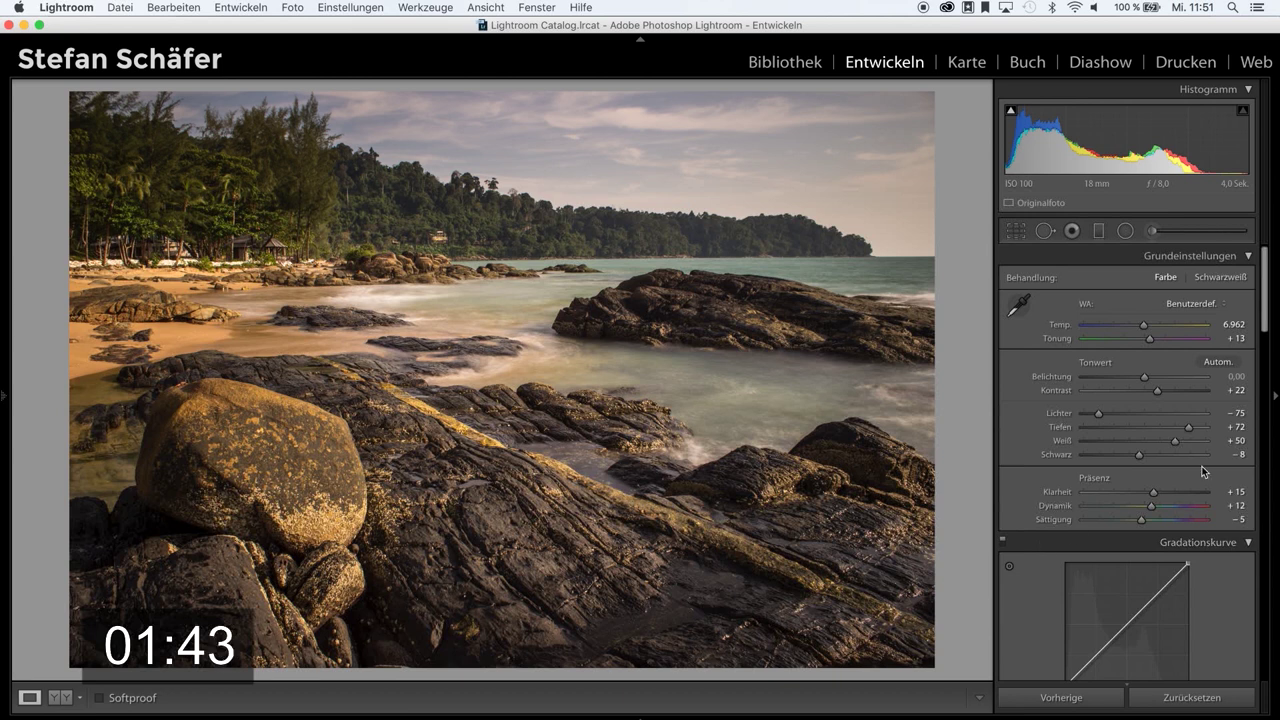
scroll(1204, 472, down, 5)
scroll(1204, 472, down, 5)
scroll(1180, 425, up, 3)
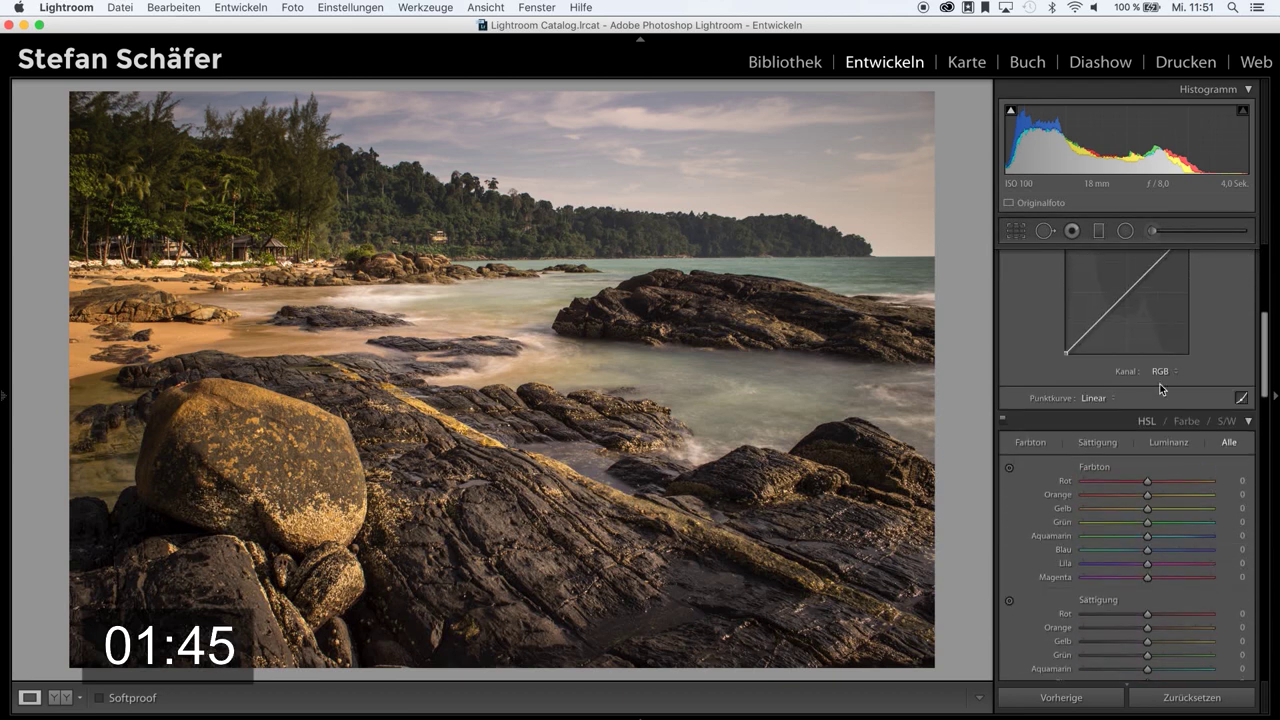
scroll(1159, 383, up, 3)
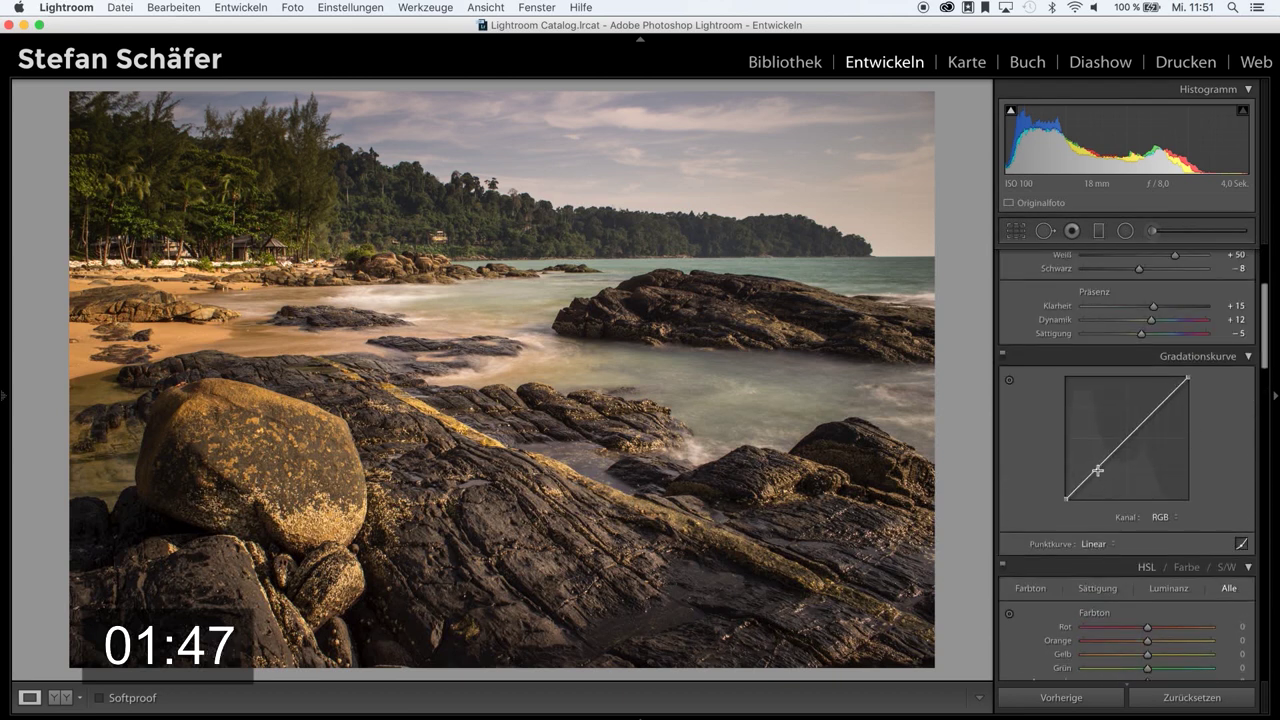
- Shape an S tone curve: lower shadows, highlight point at 74.5/77.3%, lifted black point
drag(1095, 471, 1098, 473)
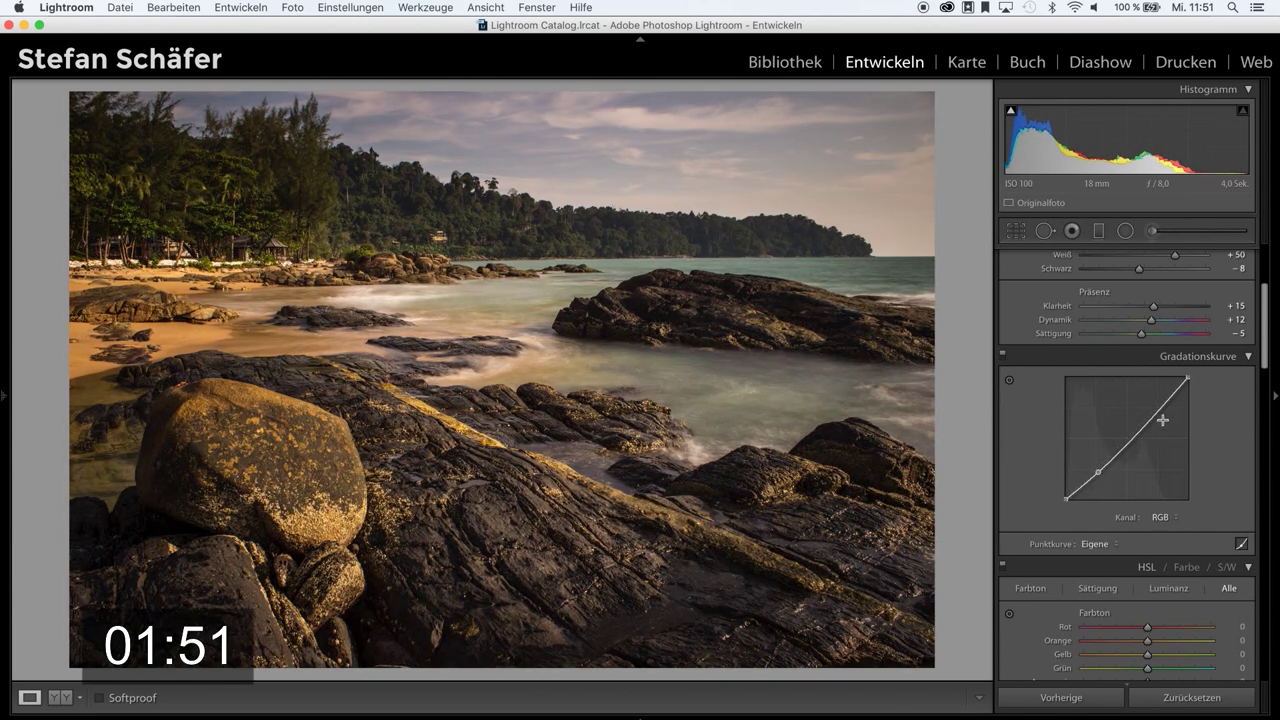
drag(1158, 412, 1157, 404)
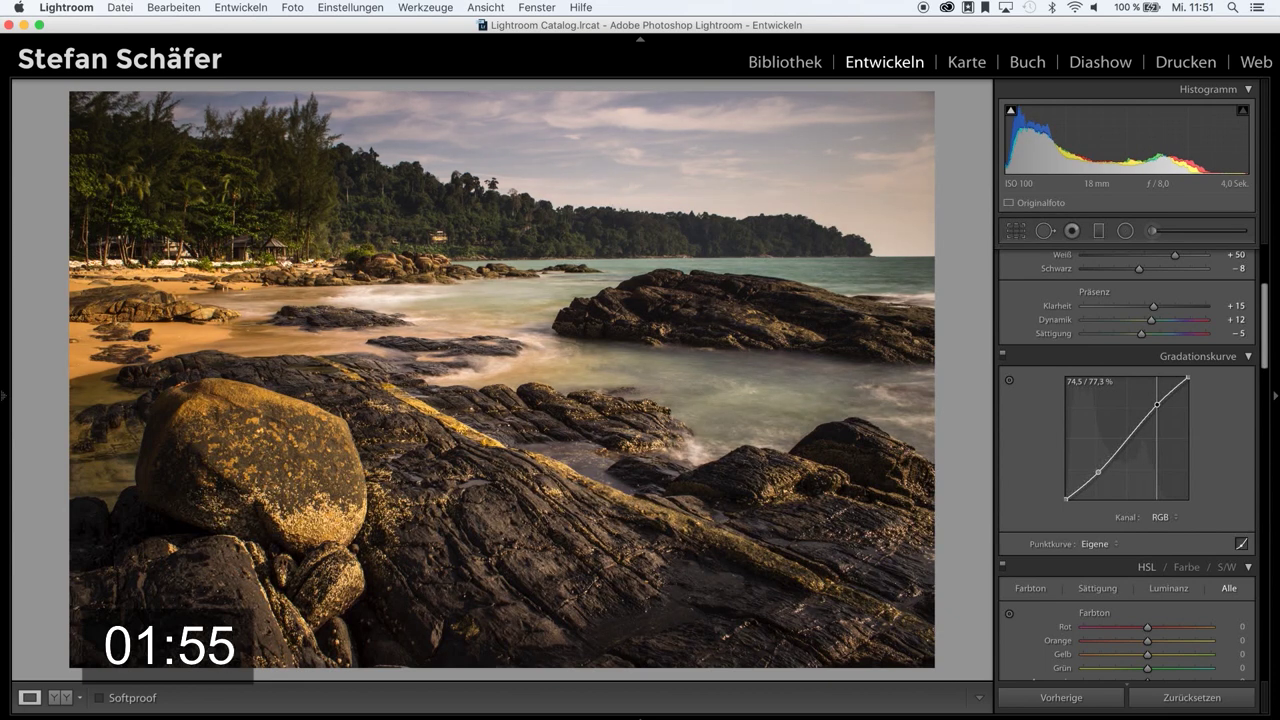
drag(1067, 500, 1066, 493)
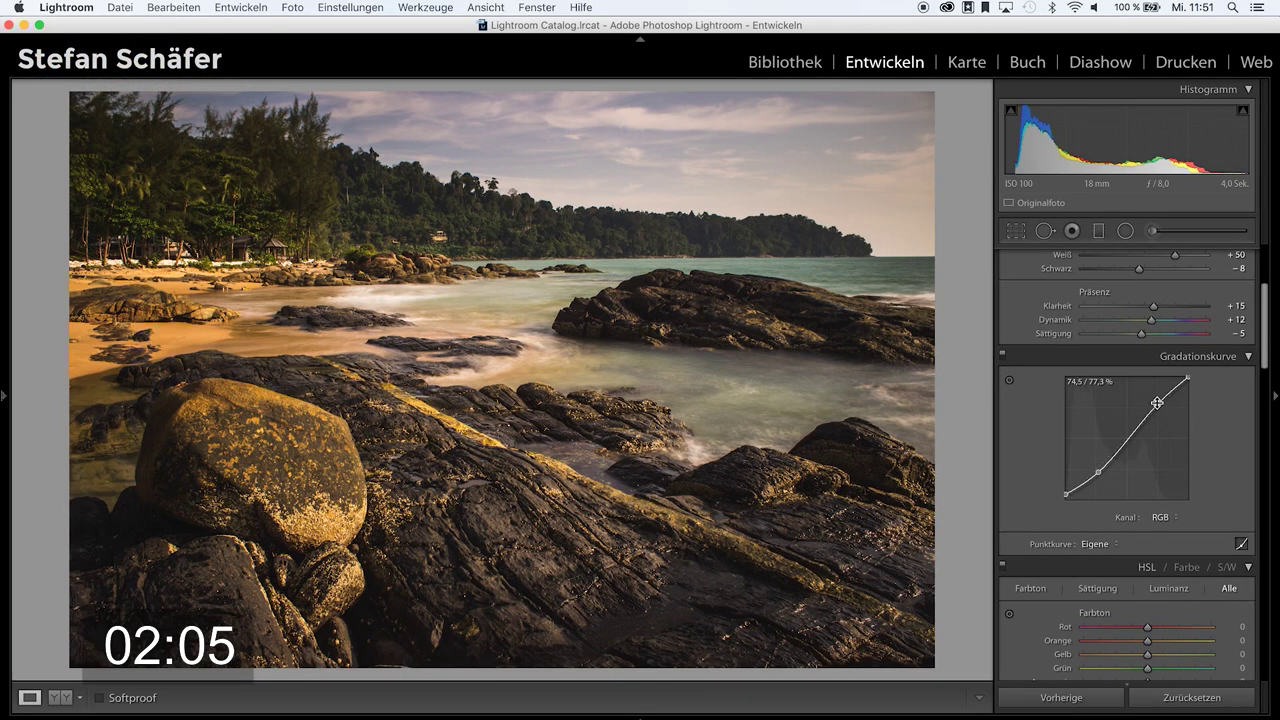
- Retune Shadows to +84 and Highlights to −67, and reset Blacks to 0
scroll(1178, 437, up, 5)
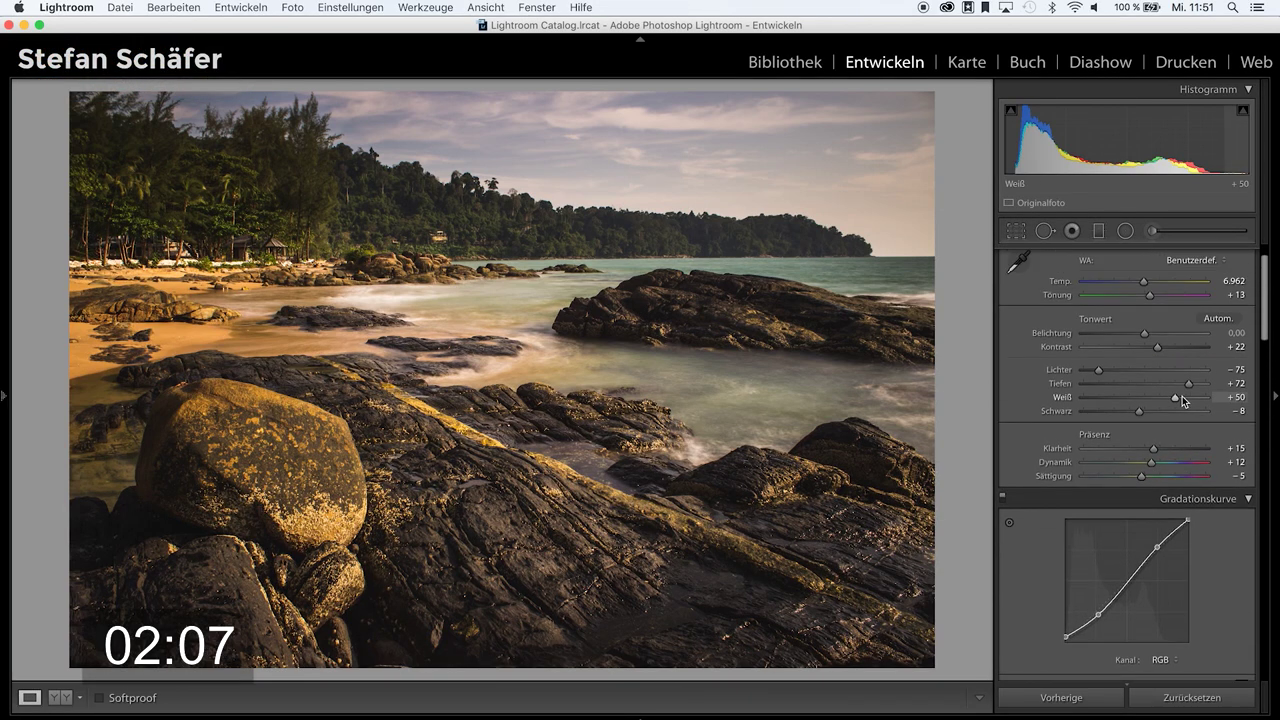
drag(1189, 383, 1202, 383)
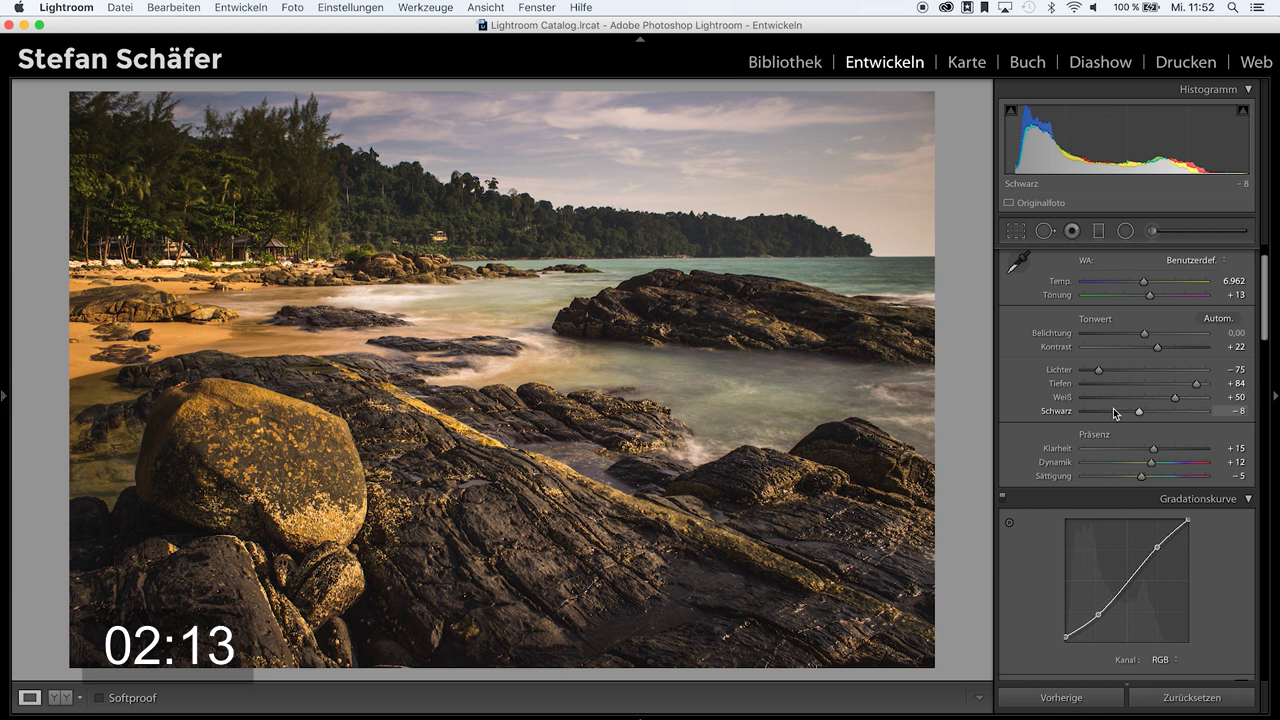
drag(1100, 370, 1105, 370)
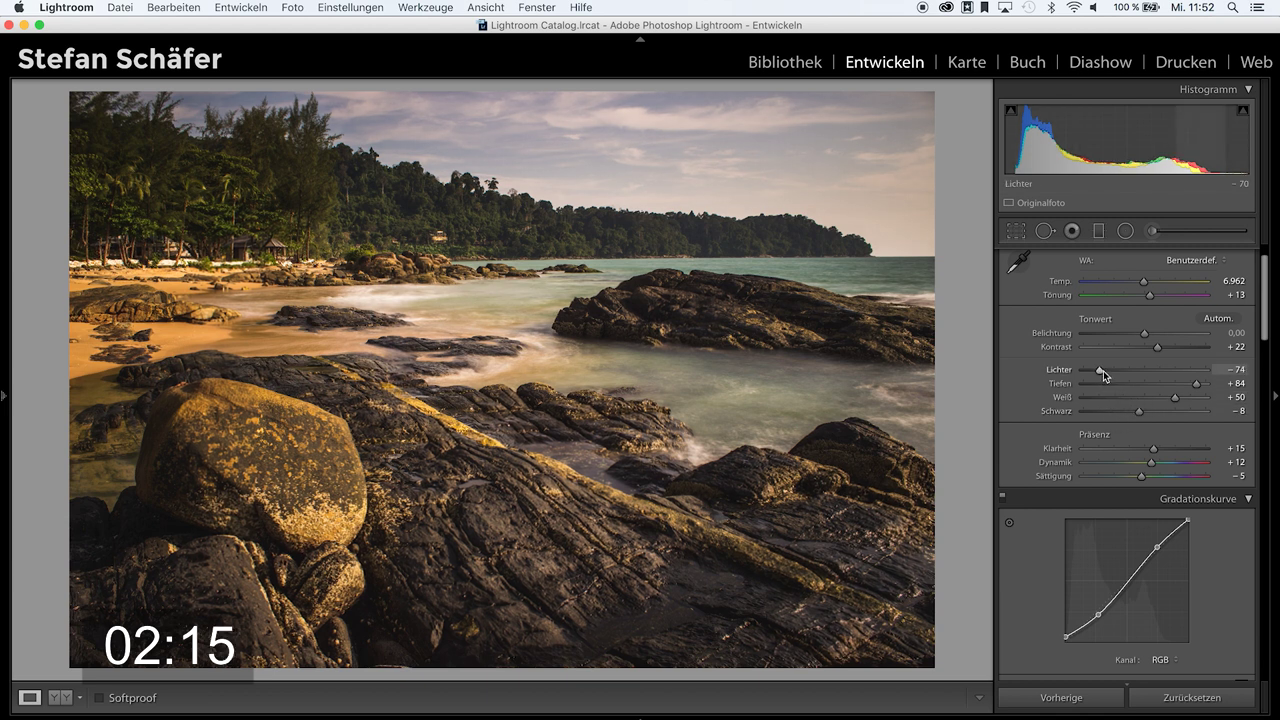
drag(1138, 413, 1142, 414)
double_click(1145, 411)
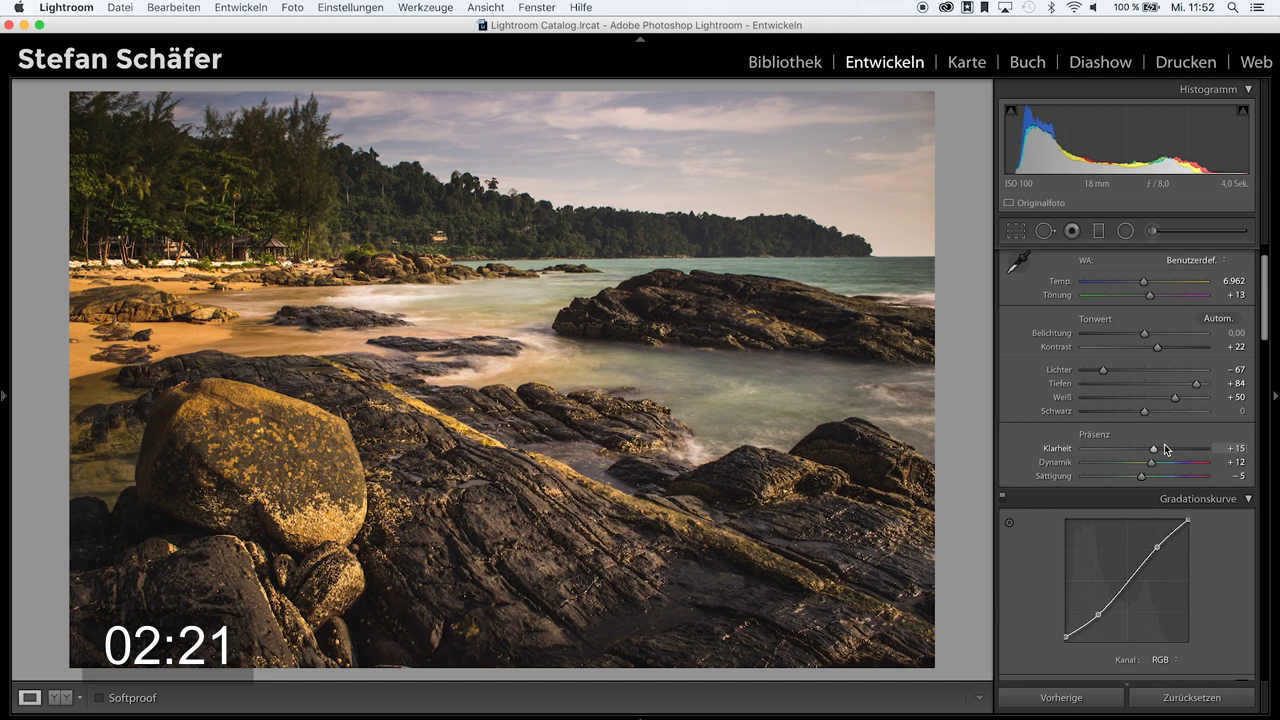
- Split-tone highlights at hue 45, saturation 6 and shadows at hue 215, saturation 10
scroll(1184, 503, down, 5)
scroll(1184, 503, down, 5)
scroll(1184, 503, down, 5)
scroll(1184, 503, down, 5)
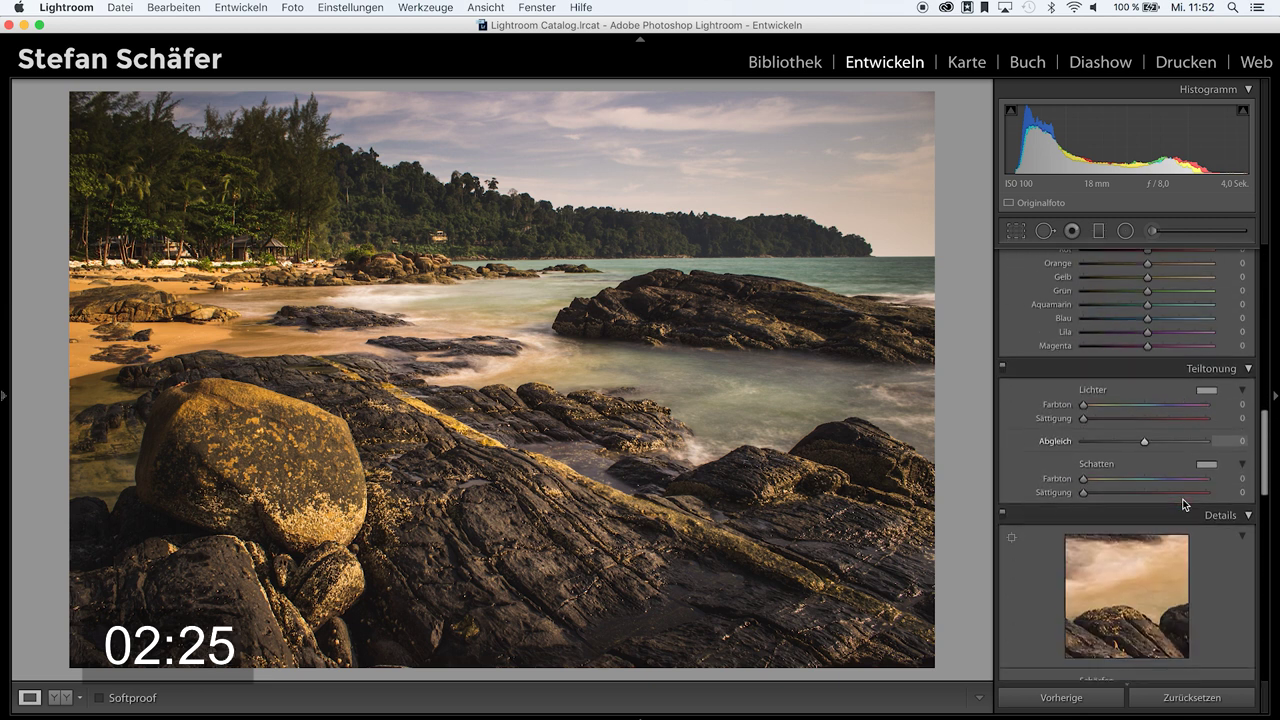
scroll(1184, 503, down, 3)
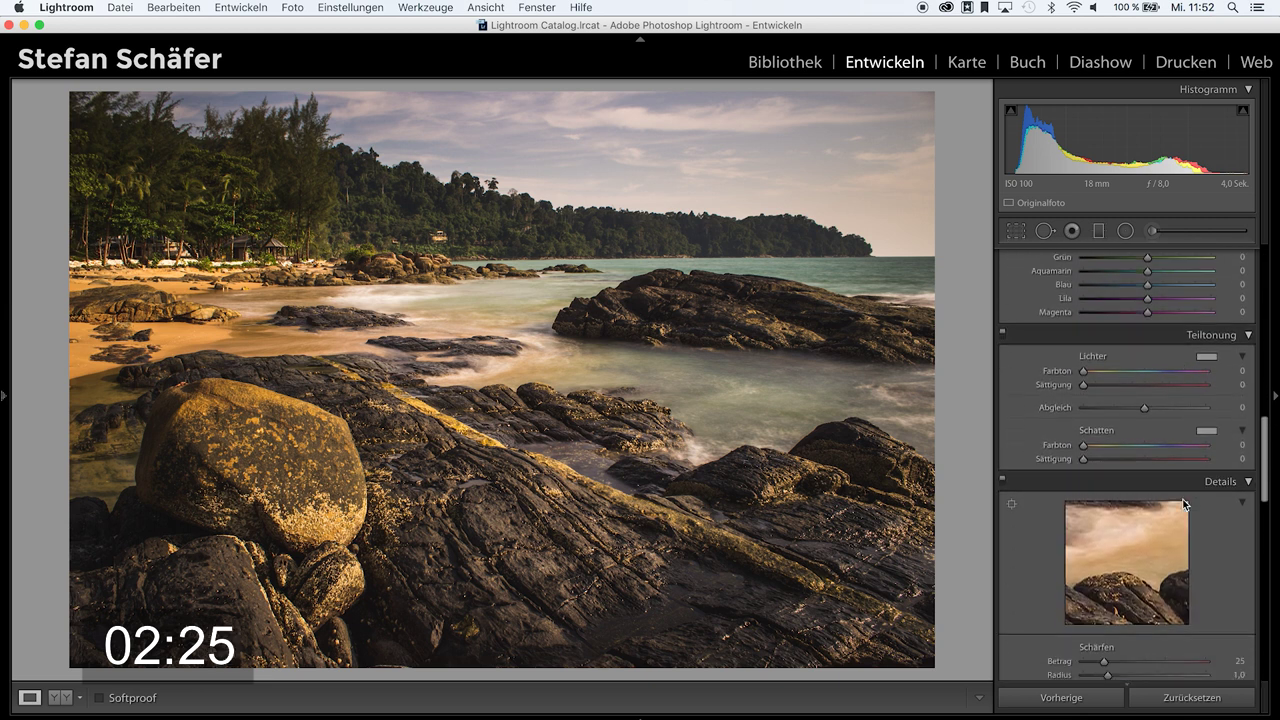
click(1098, 373)
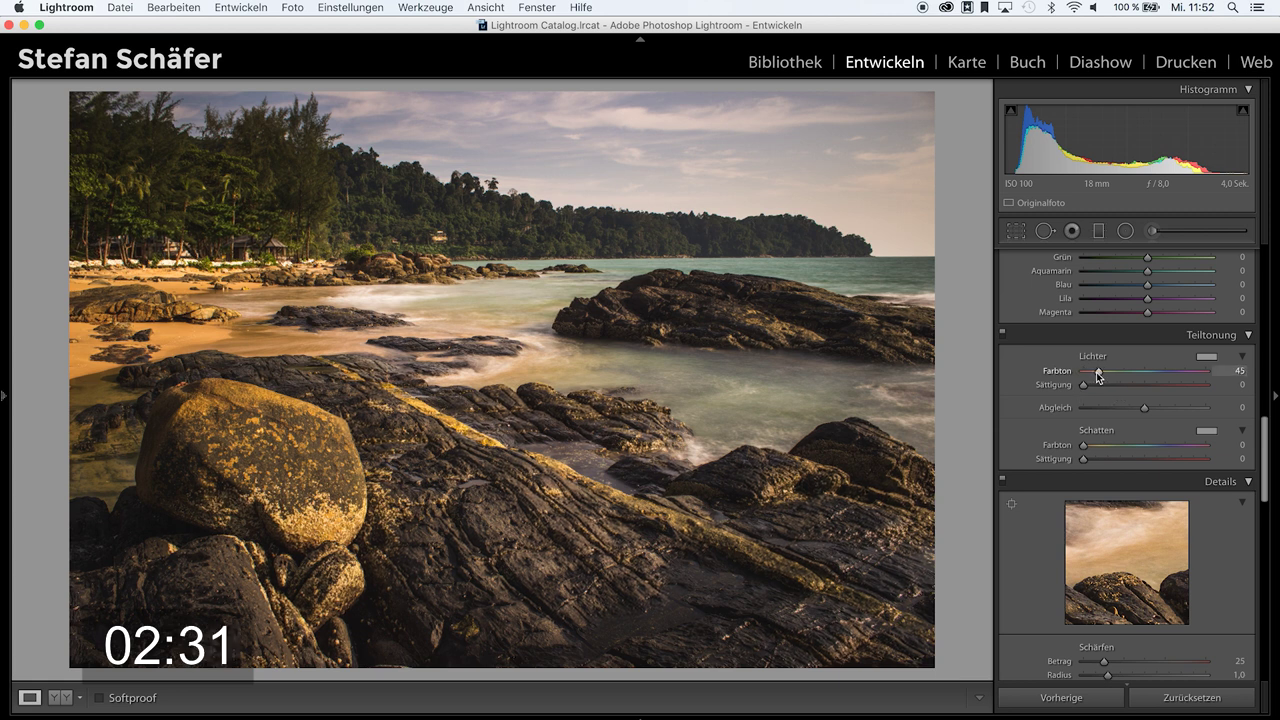
drag(1090, 389, 1093, 387)
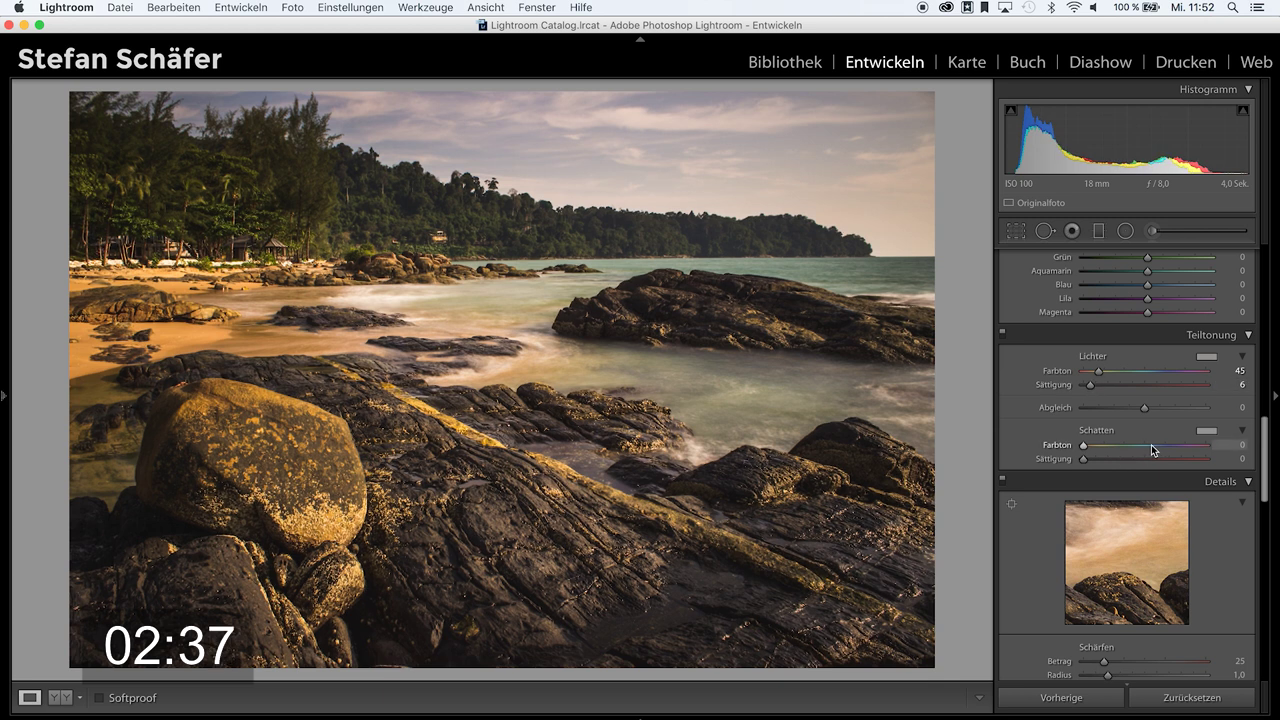
click(1157, 446)
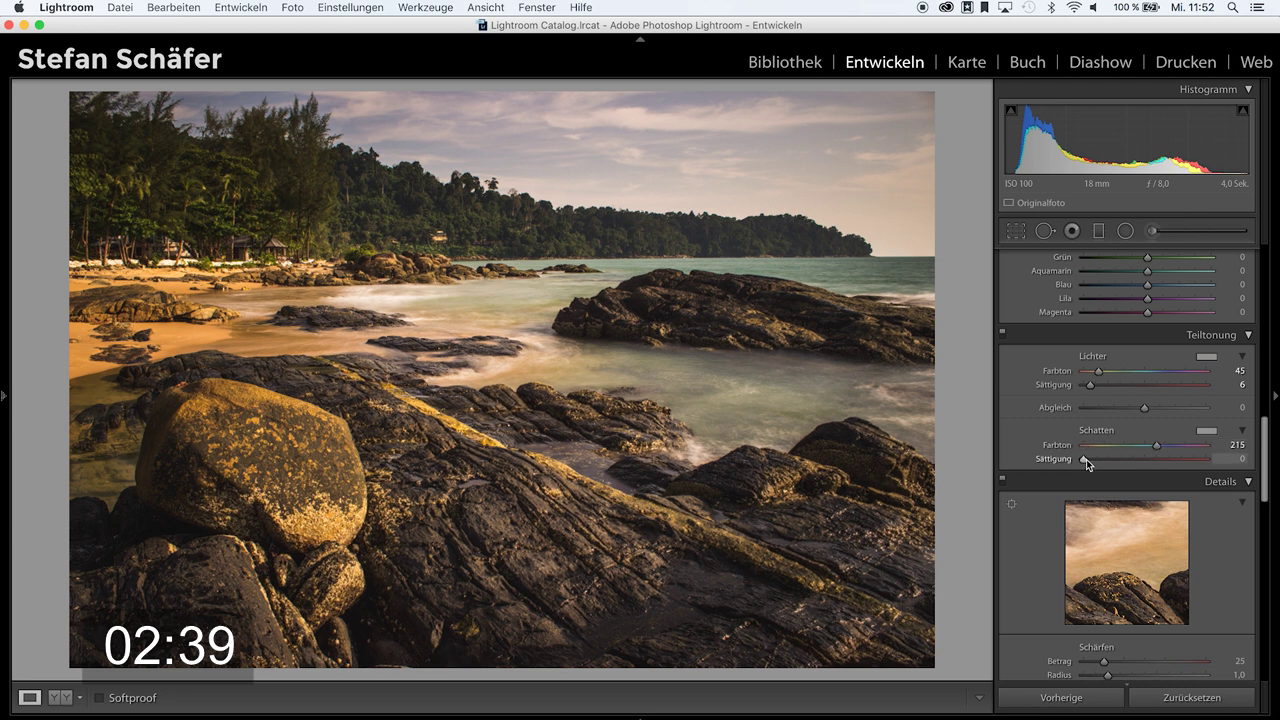
drag(1092, 462, 1095, 462)
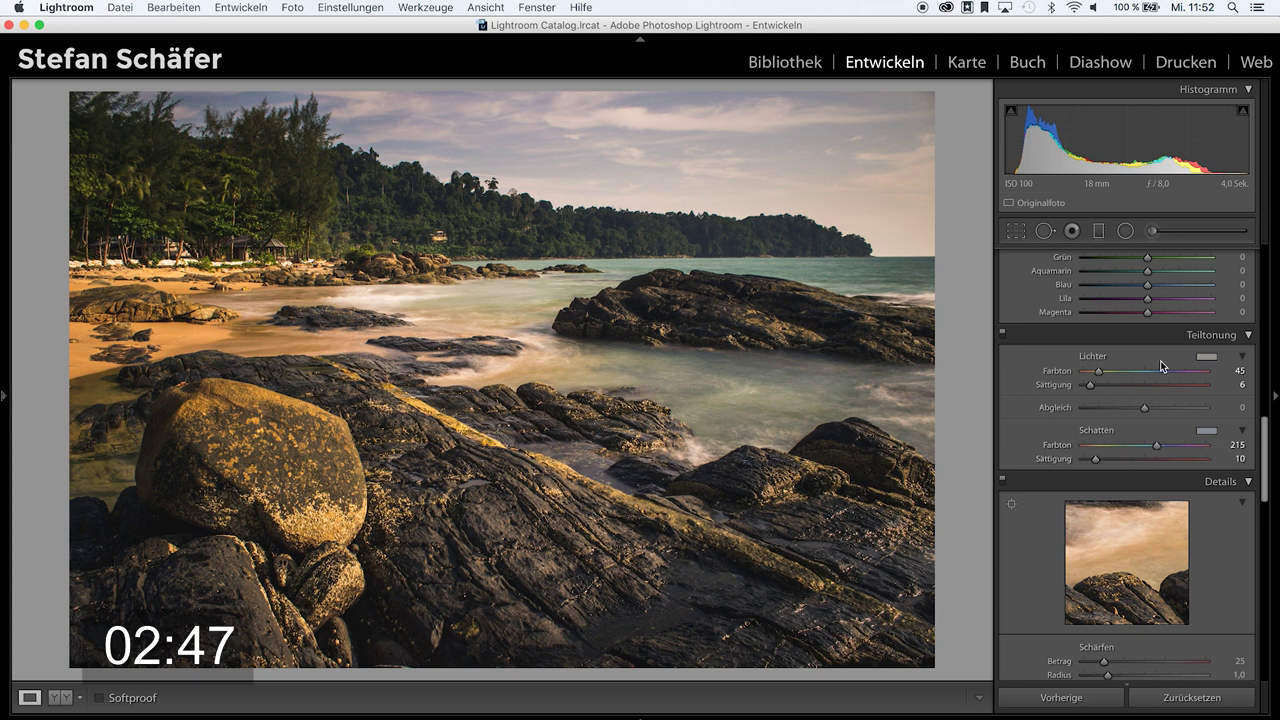
- Set Sharpening Amount 80 and Alt-drag Masking to 43 while previewing the edge mask
scroll(1162, 366, down, 2)
scroll(1162, 400, down, 3)
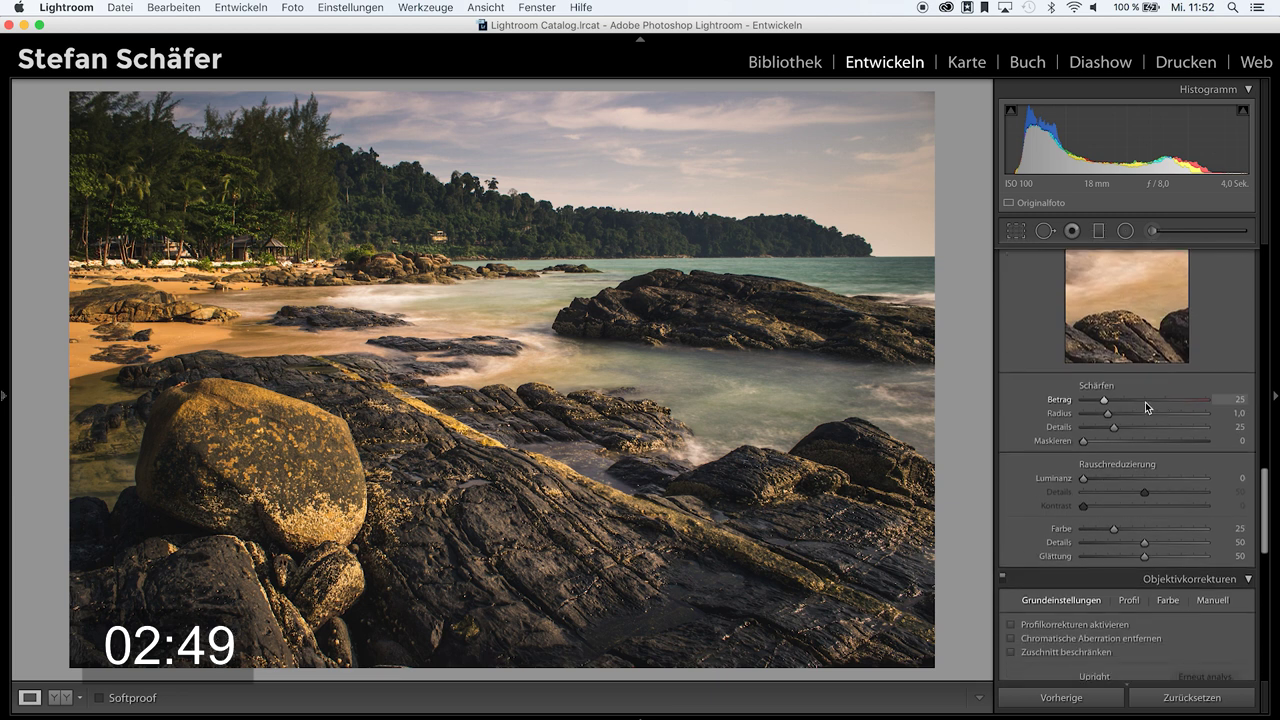
click(1148, 399)
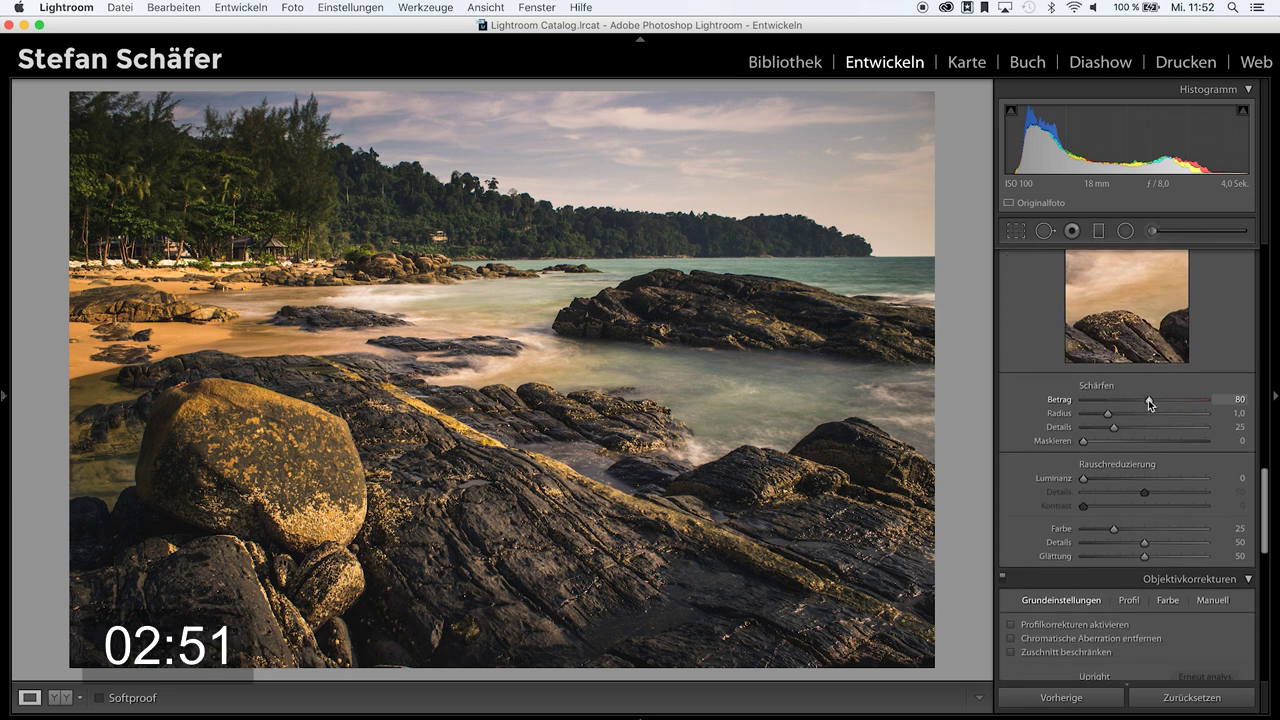
alt+click(1085, 440)
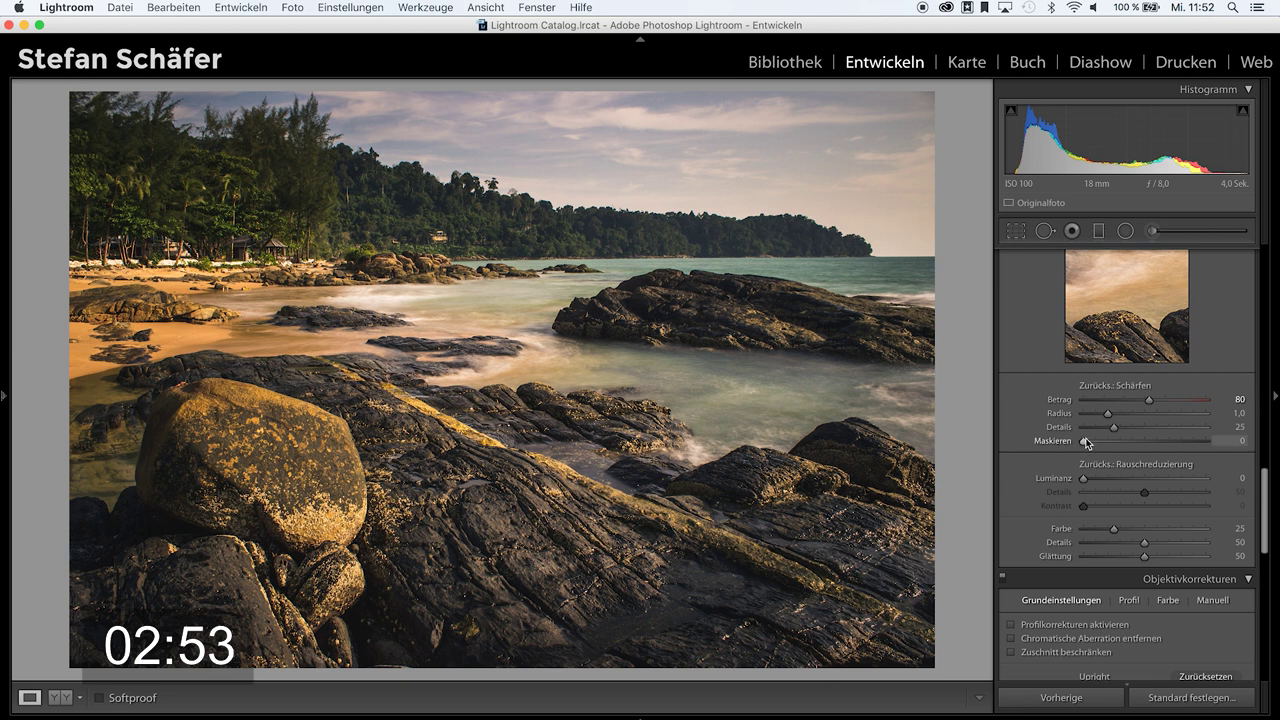
drag(1085, 440, 1135, 444)
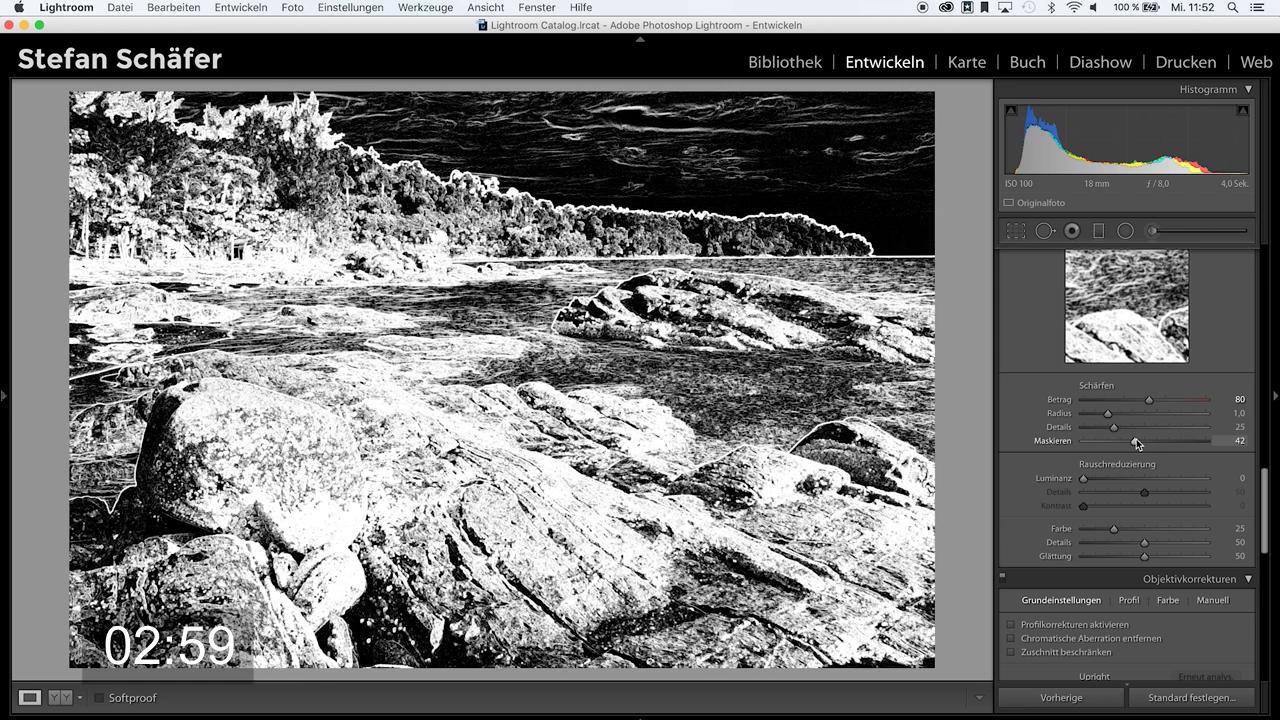
drag(1135, 440, 1156, 428)
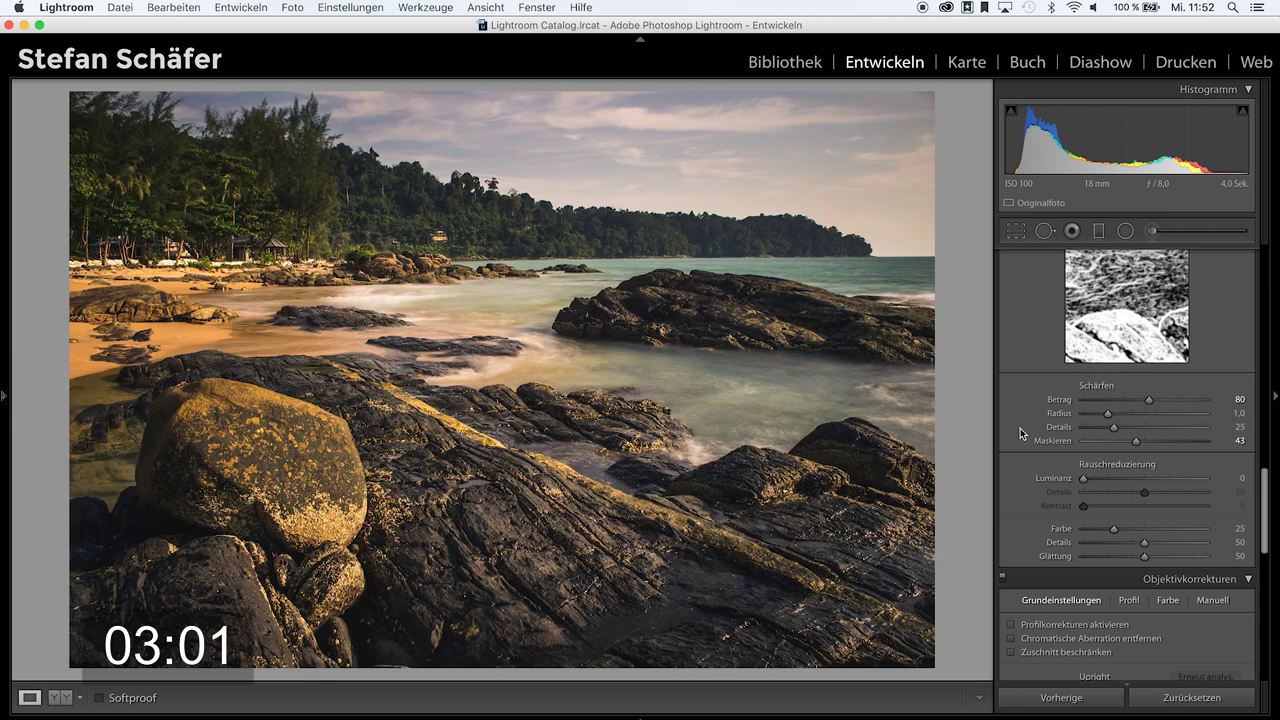
- Enable lens profile corrections and chromatic aberration removal
scroll(1128, 510, down, 3)
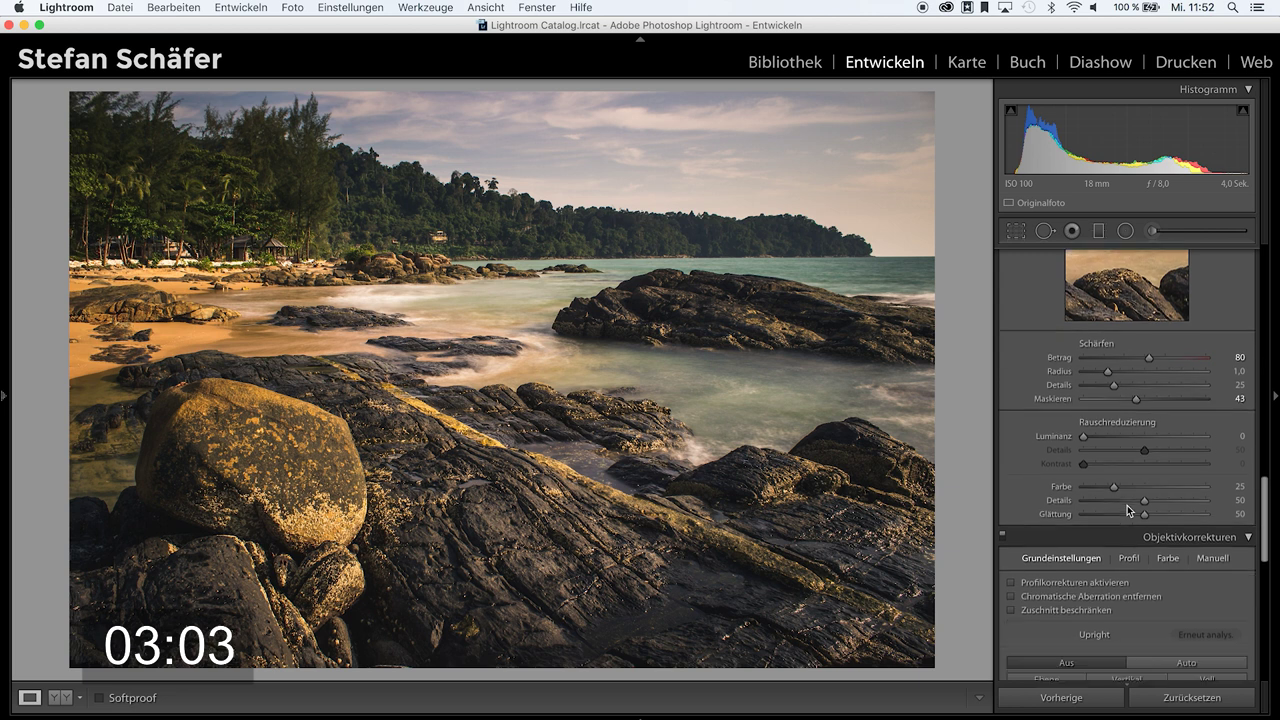
click(1080, 559)
click(1080, 573)
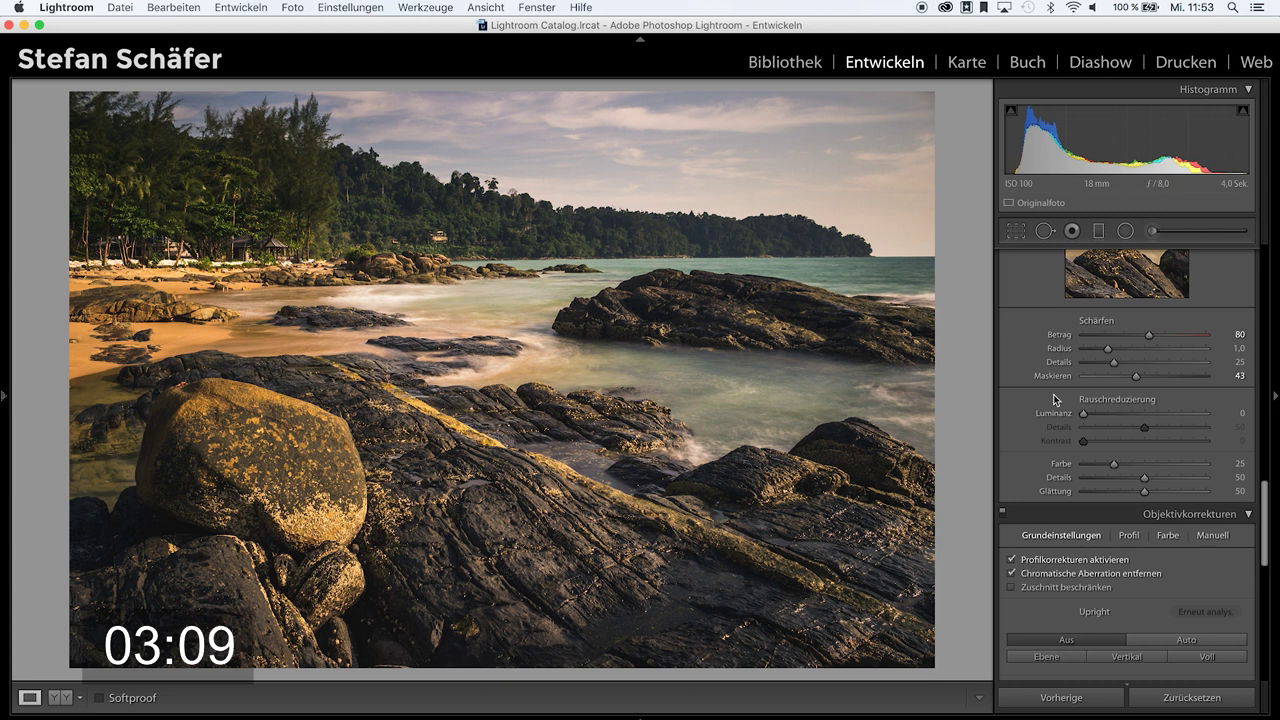
- Add a −9 post-crop vignette and raise exposure to +0.30
scroll(1108, 513, down, 5)
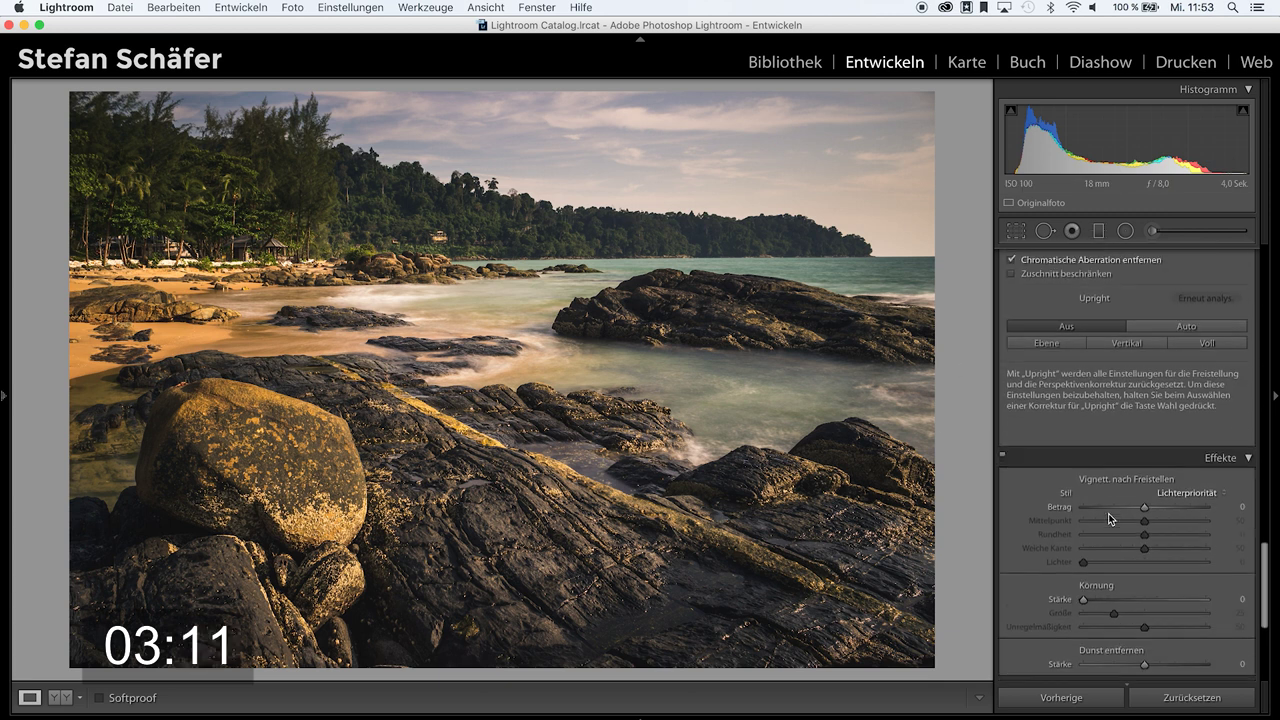
scroll(1109, 518, down, 1)
drag(1144, 464, 1139, 466)
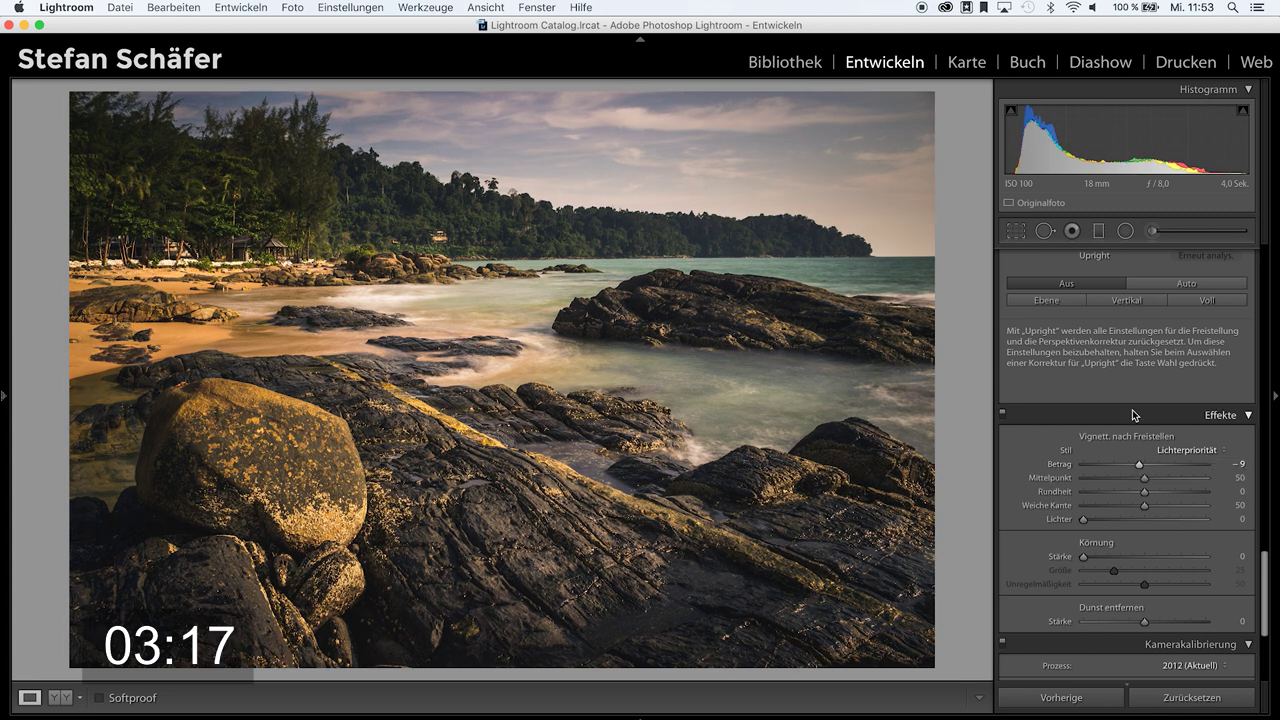
scroll(1134, 414, up, 10)
drag(1145, 376, 1149, 379)
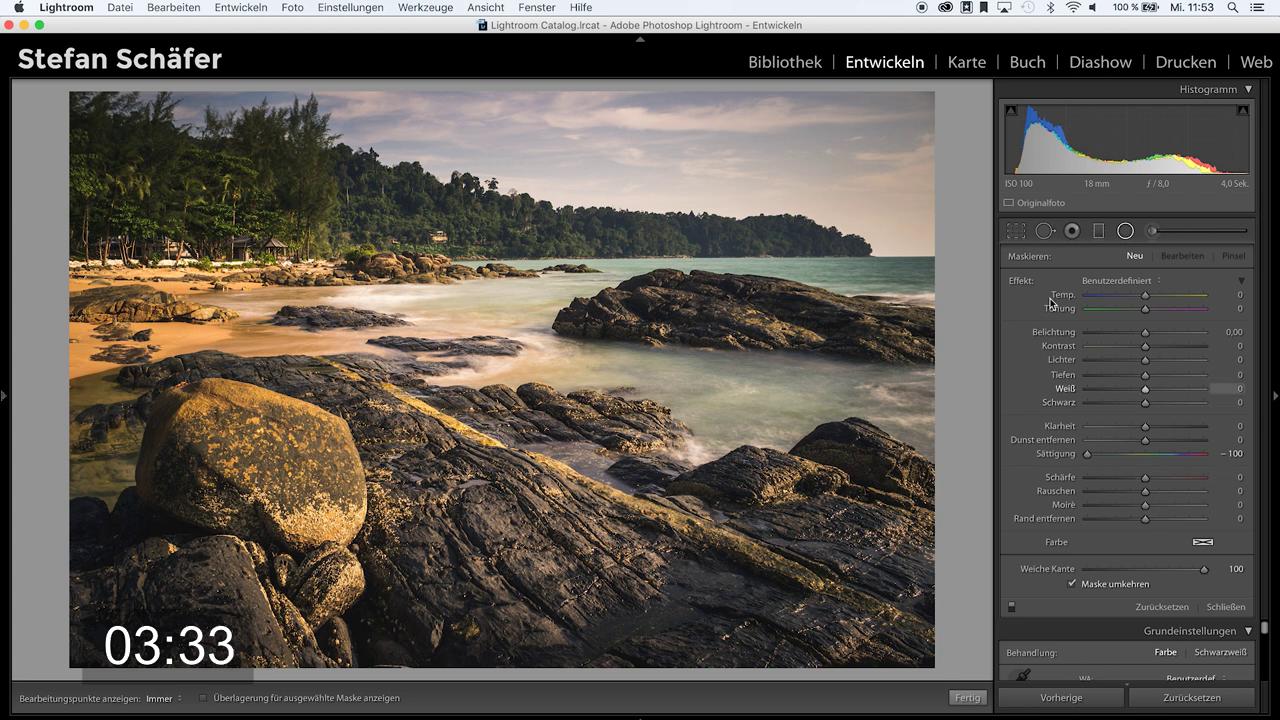
- Reset the radial filter, set Exposure 1.03, and draw an ellipse over the boulder
alt+click(1034, 281)
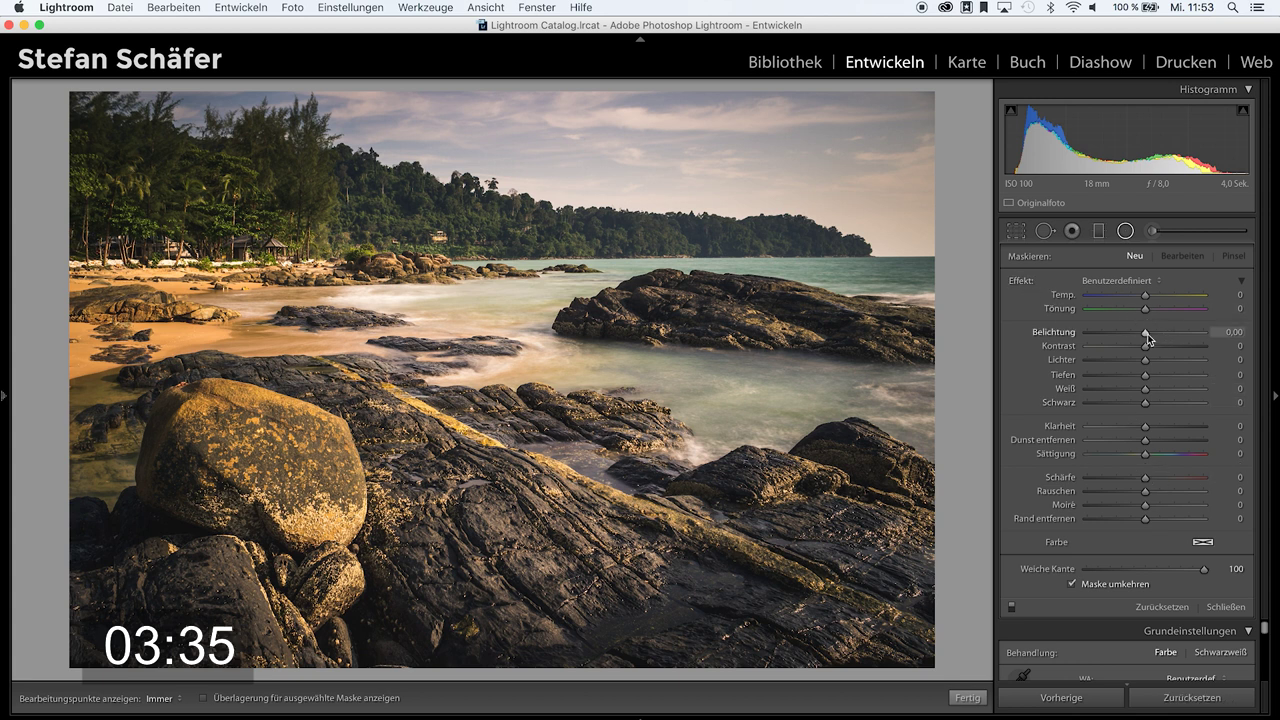
drag(1150, 336, 1162, 331)
drag(242, 437, 310, 490)
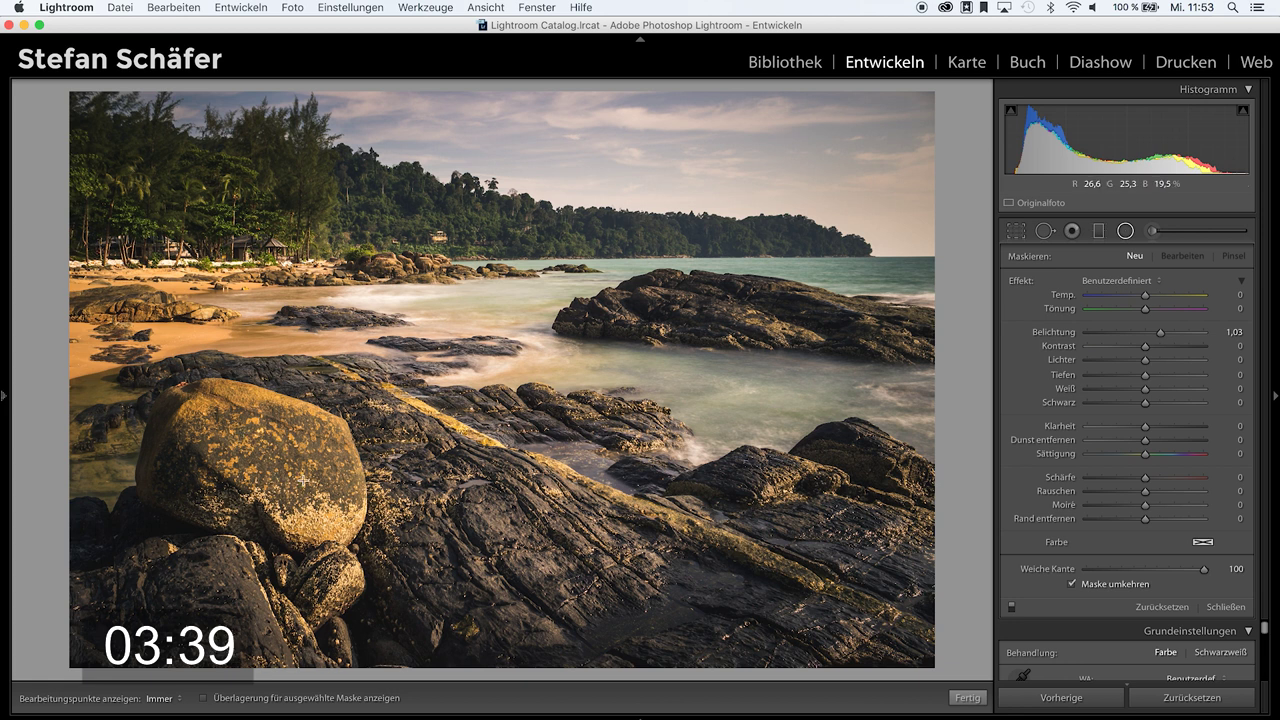
click(245, 435)
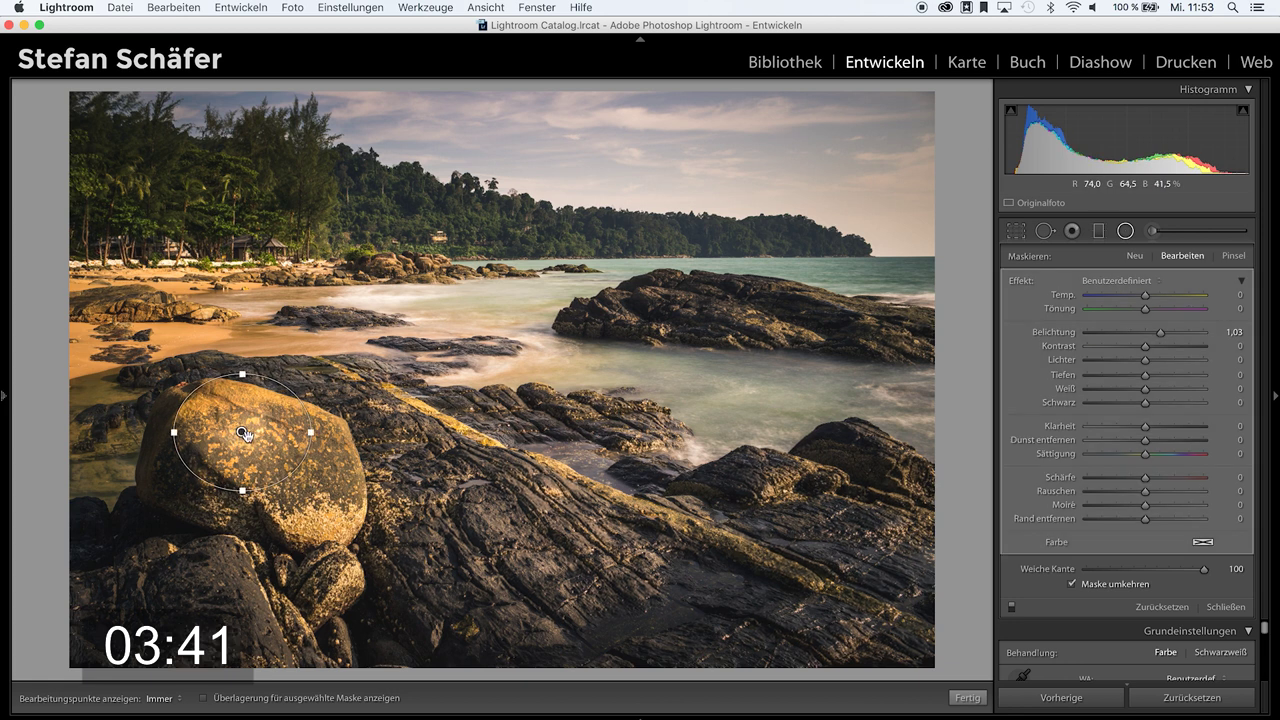
drag(242, 431, 269, 459)
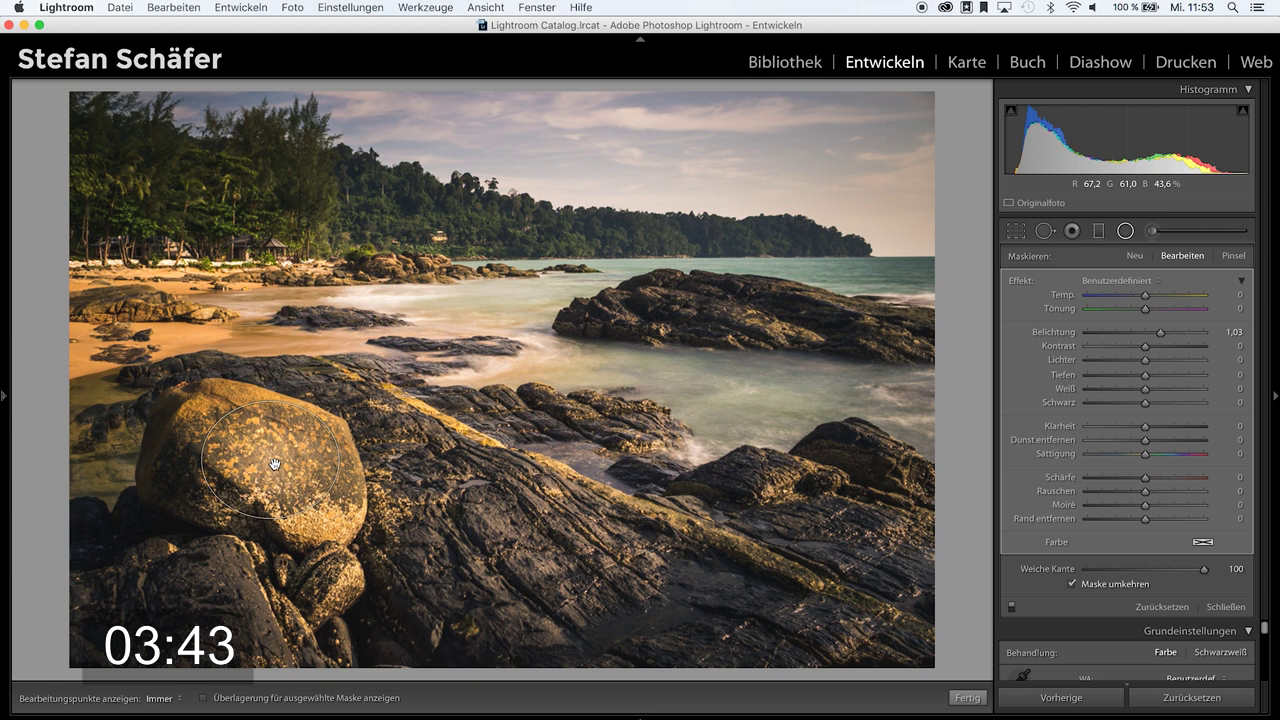
- Duplicate the boulder filter onto the right-hand rock and then the lower rocks
right_click(272, 462)
click(290, 470)
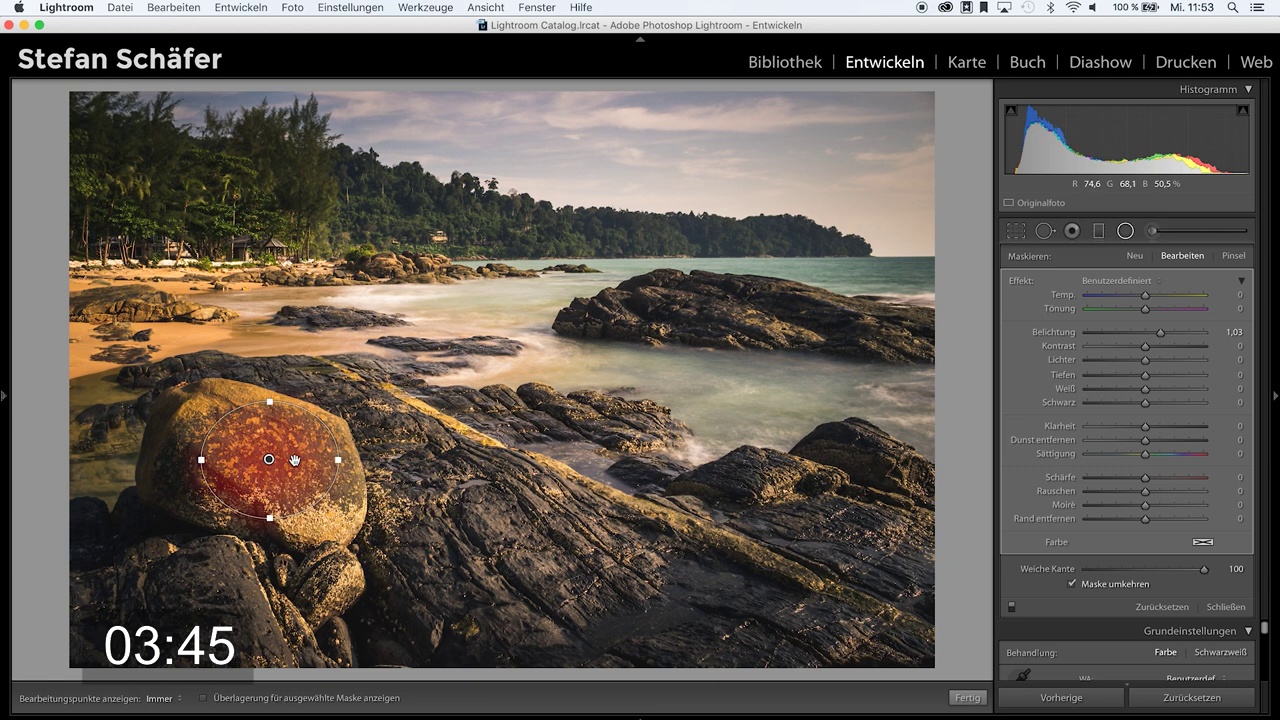
drag(269, 459, 717, 312)
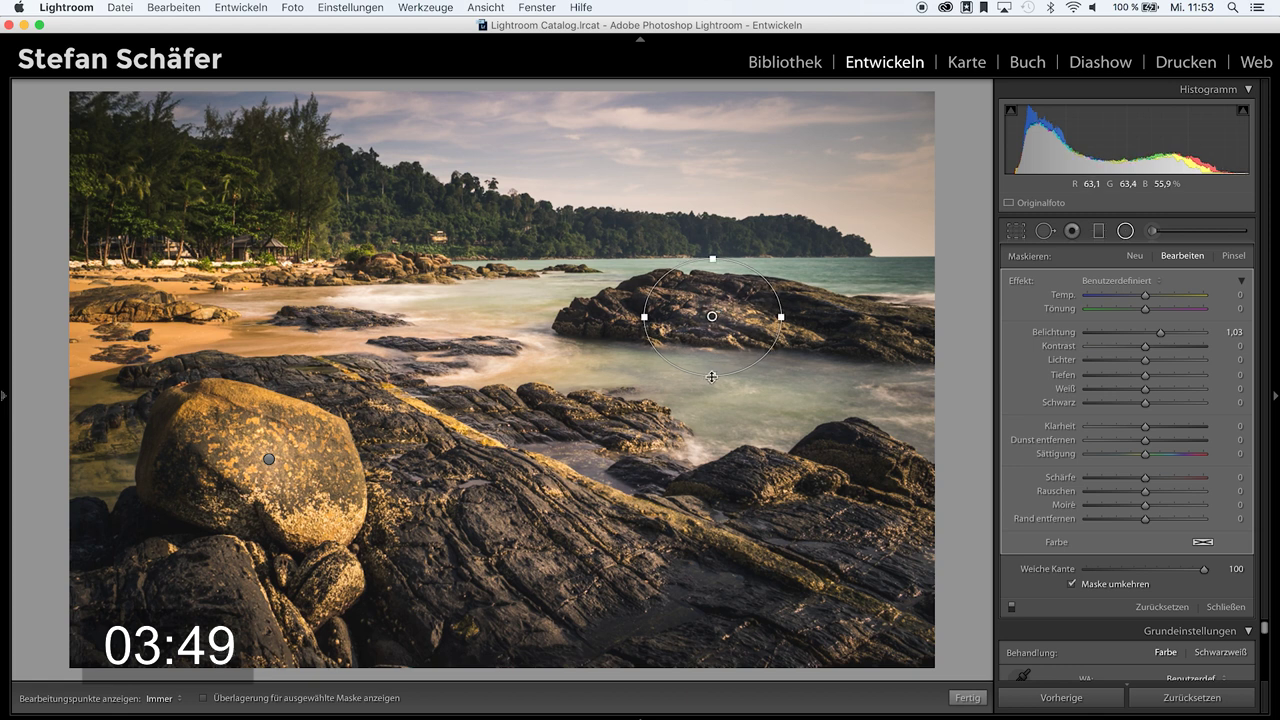
drag(712, 367, 712, 360)
right_click(732, 341)
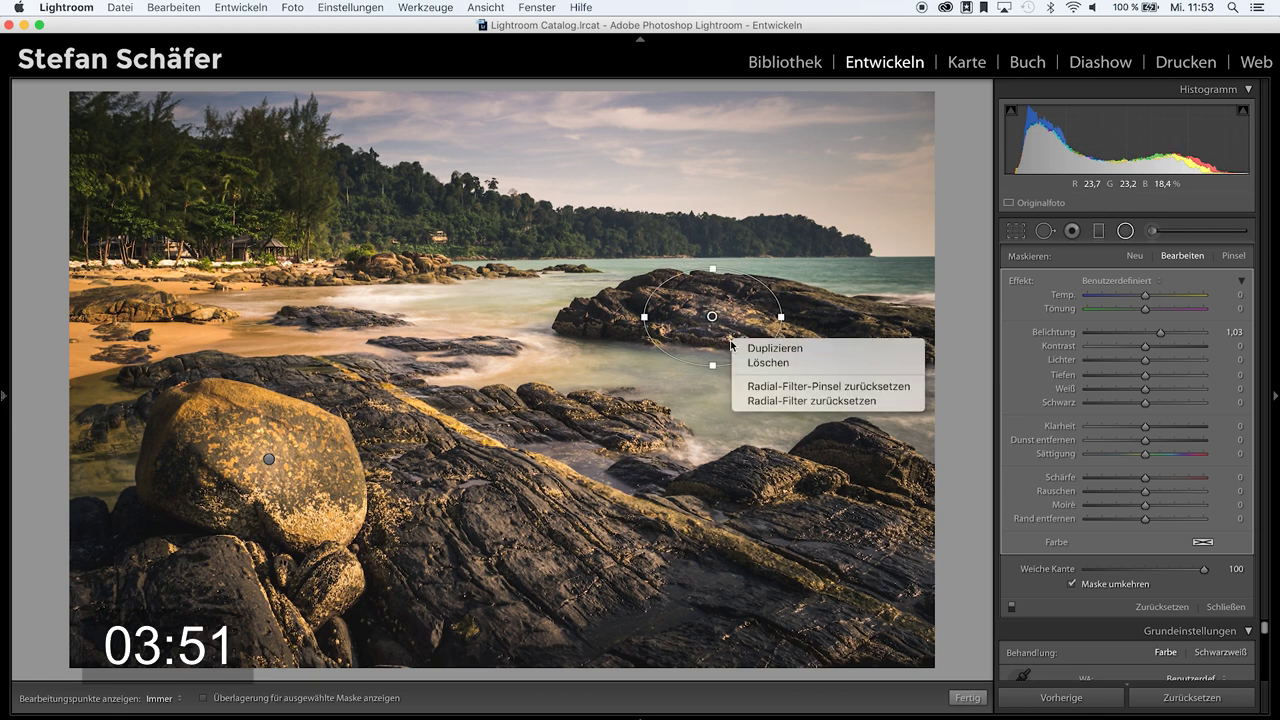
click(757, 348)
mouse_move(714, 318)
mouse_down()
mouse_move(752, 486)
mouse_move(540, 533)
mouse_move(642, 534)
mouse_up()
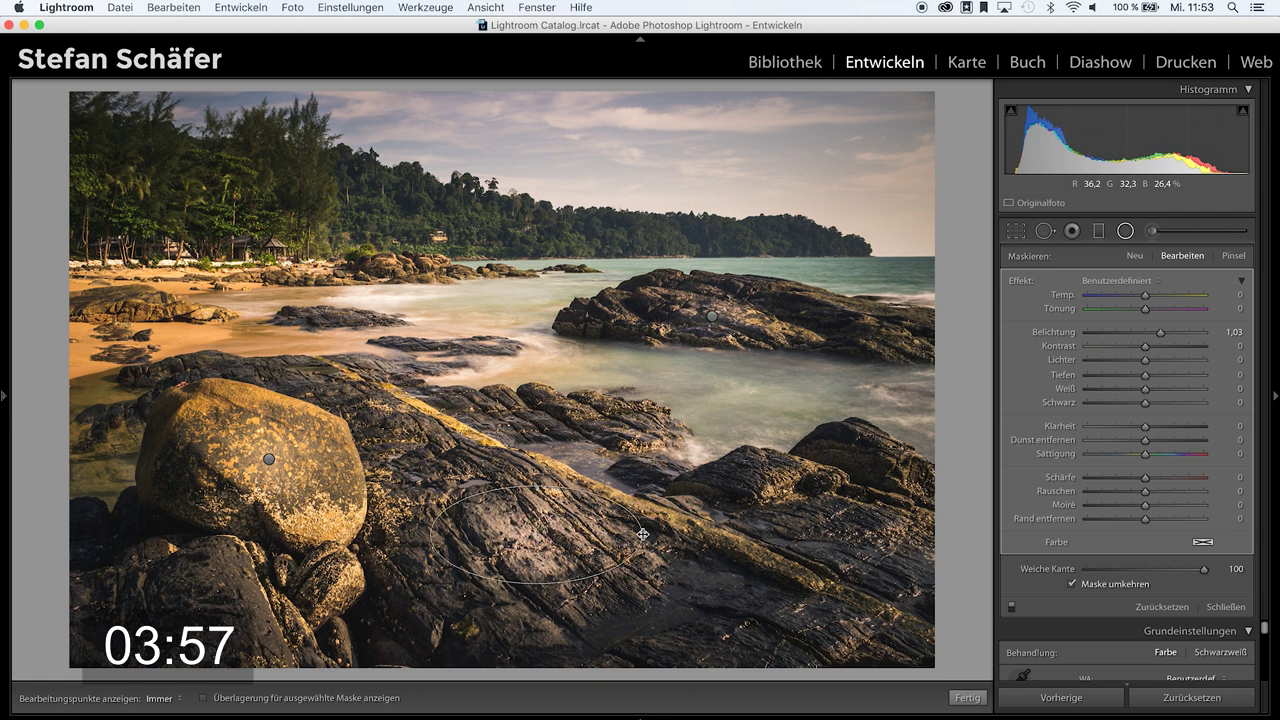
- Duplicate filters onto the top-left trees and a wide, flat one over the distant treeline
right_click(572, 532)
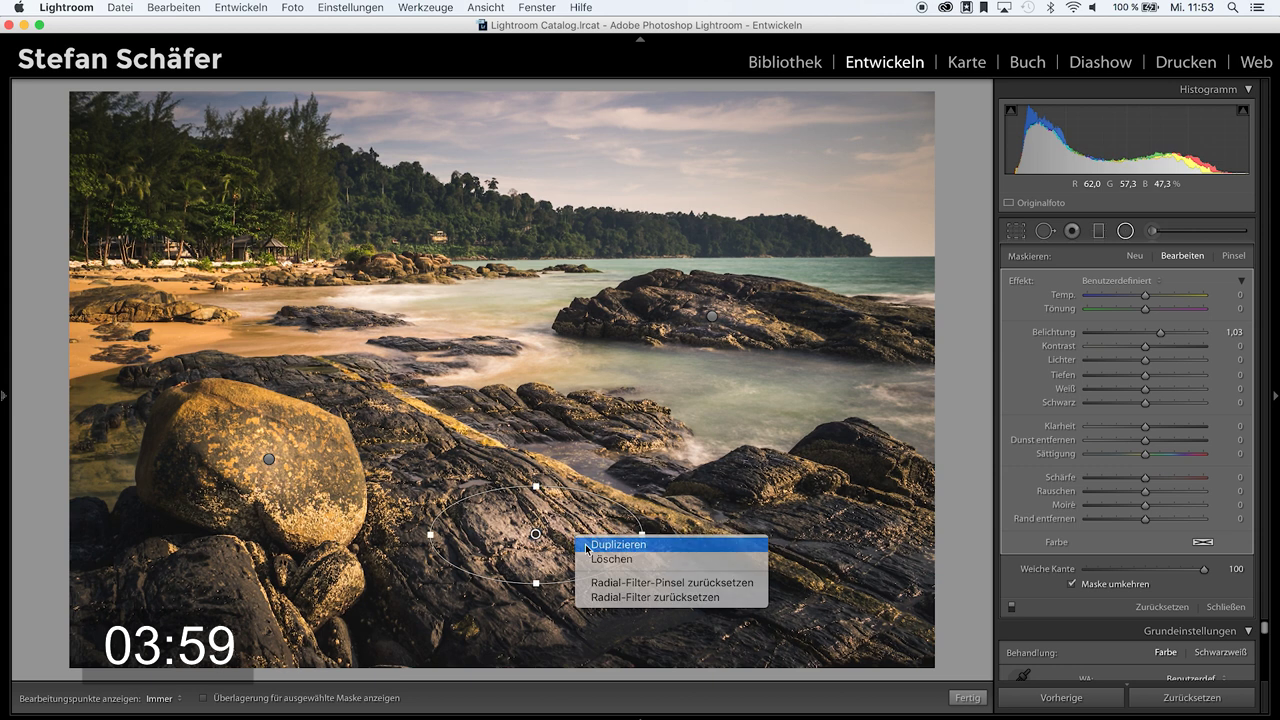
click(527, 541)
drag(527, 541, 208, 196)
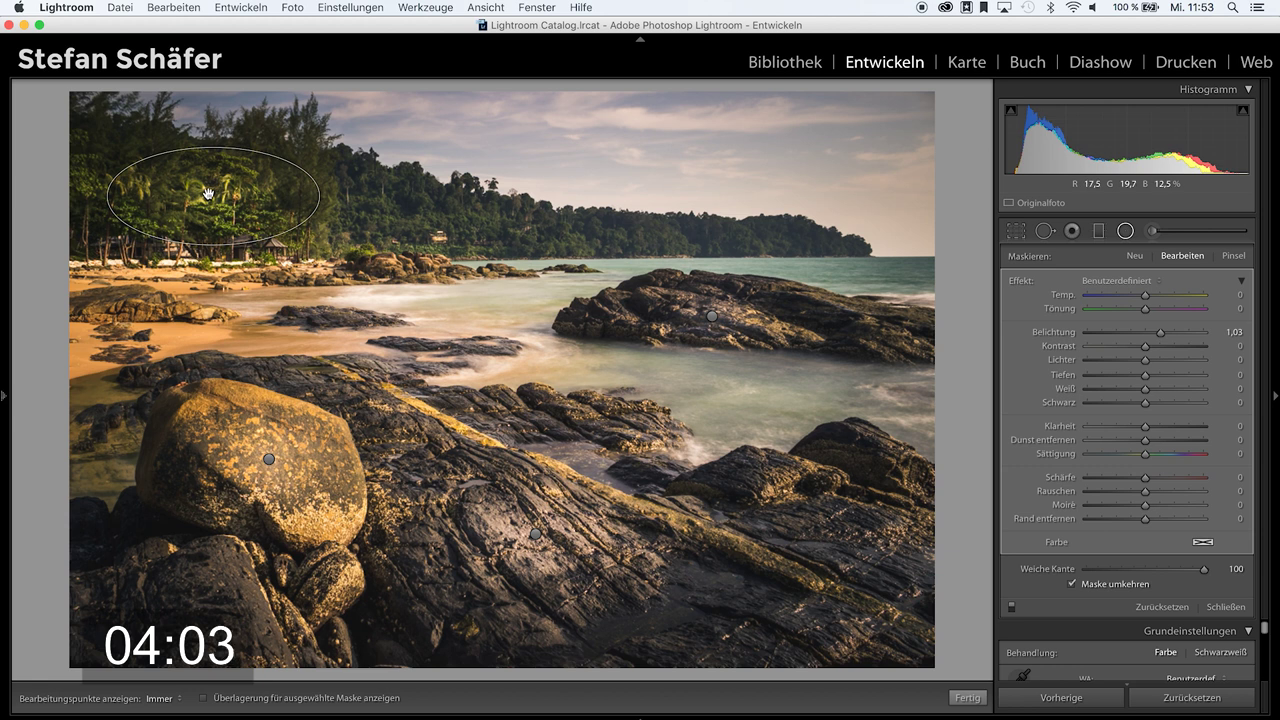
right_click(208, 196)
click(252, 200)
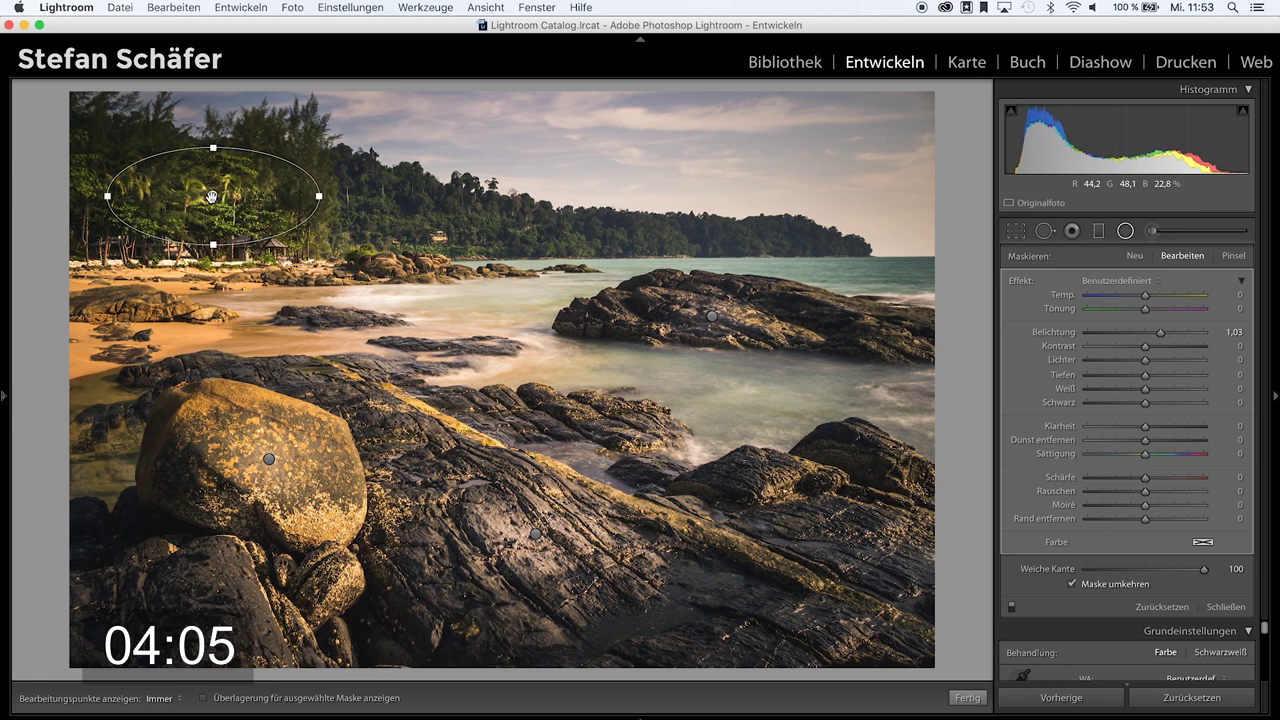
drag(216, 197, 545, 238)
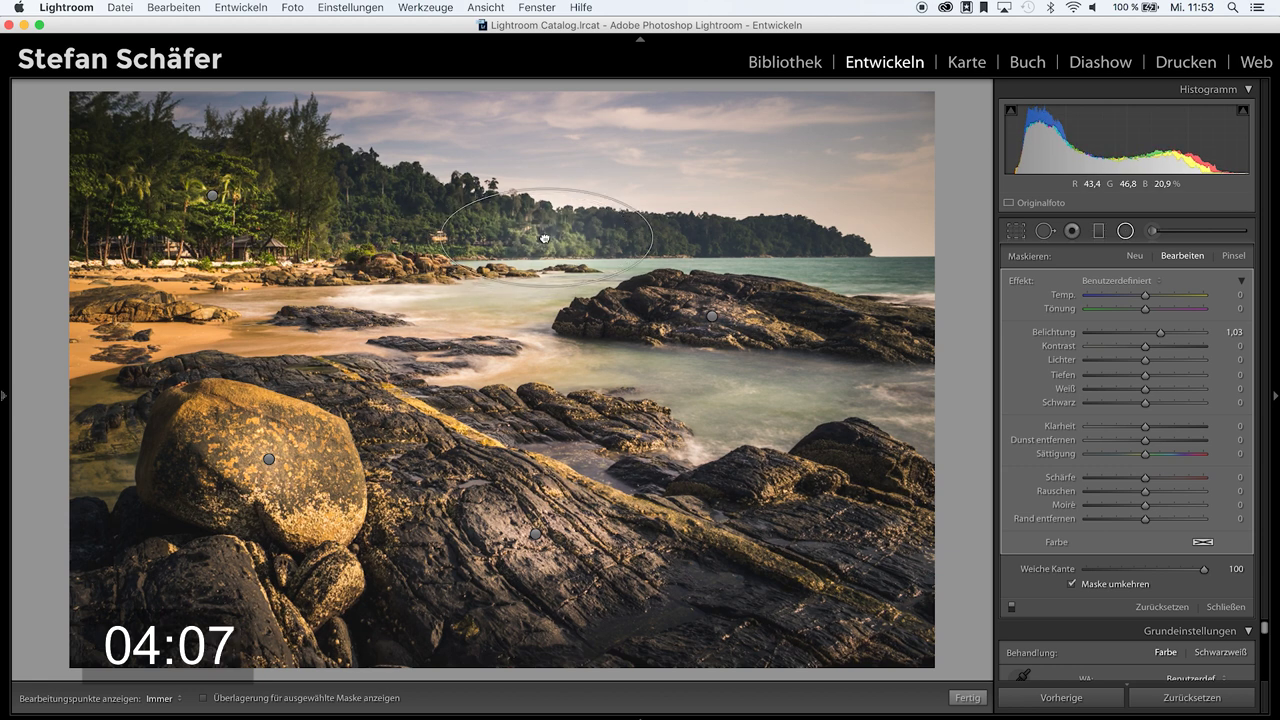
drag(547, 293, 548, 271)
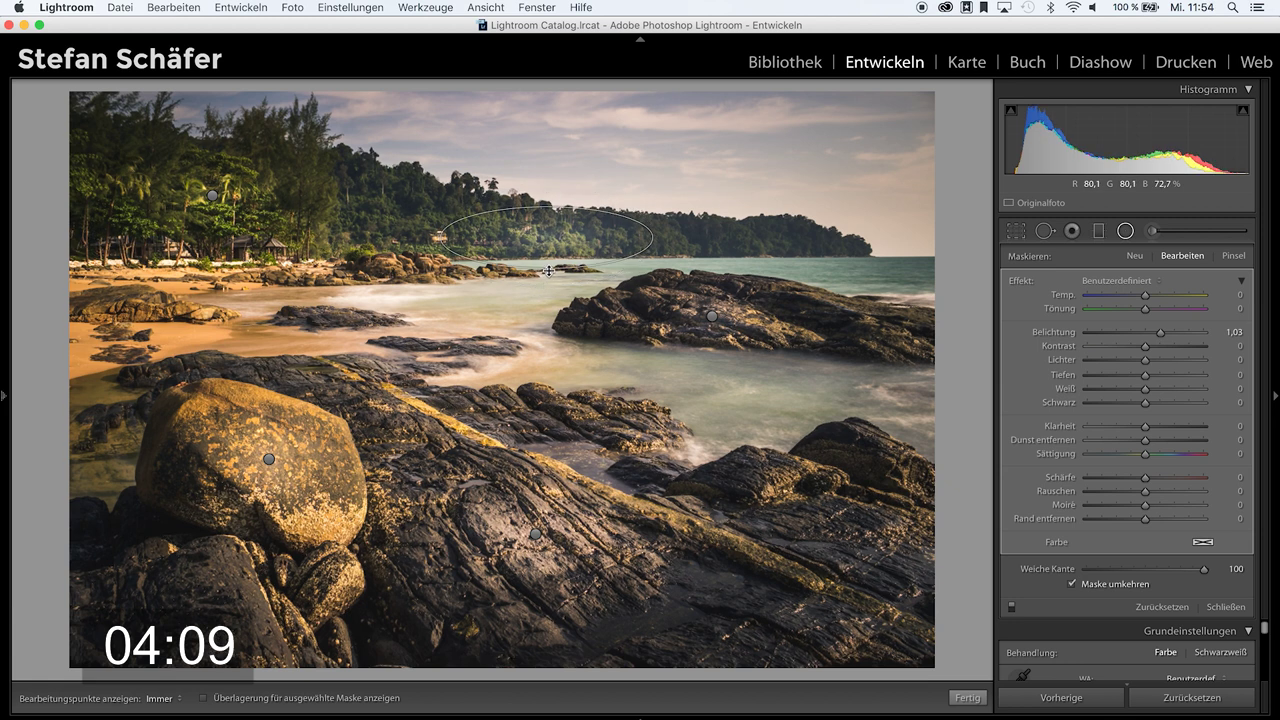
drag(652, 237, 703, 237)
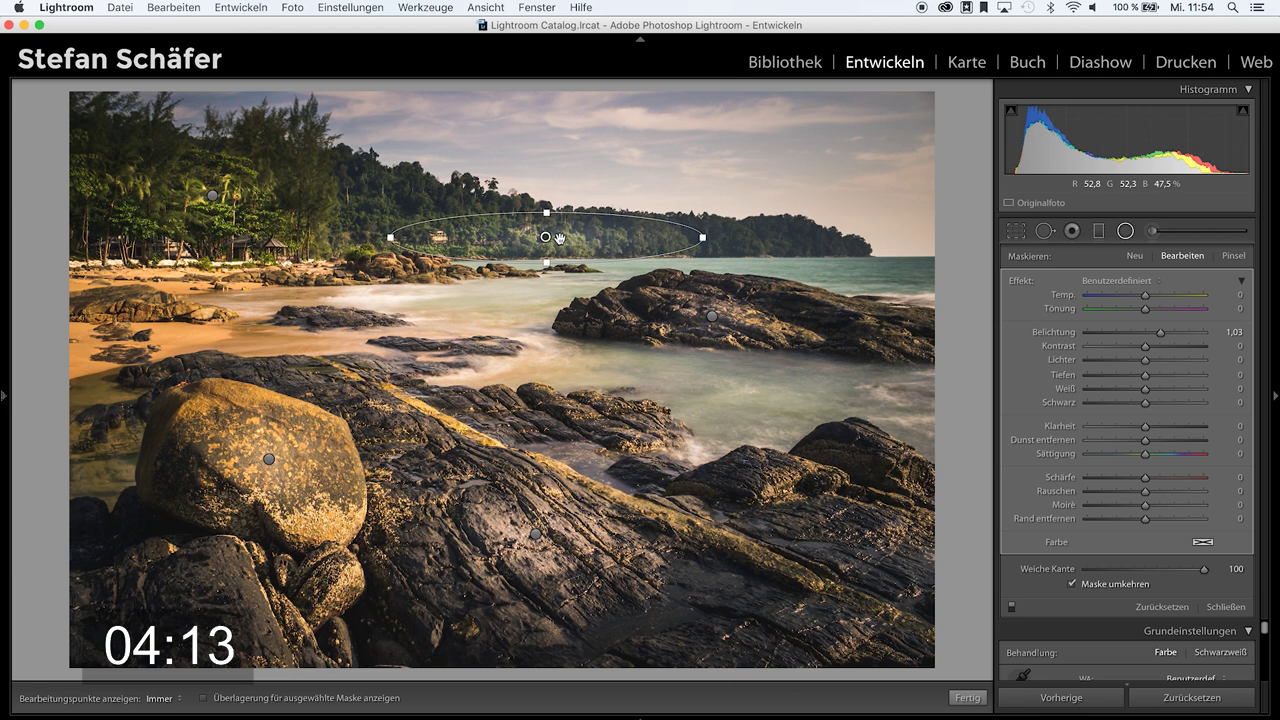
drag(559, 239, 588, 236)
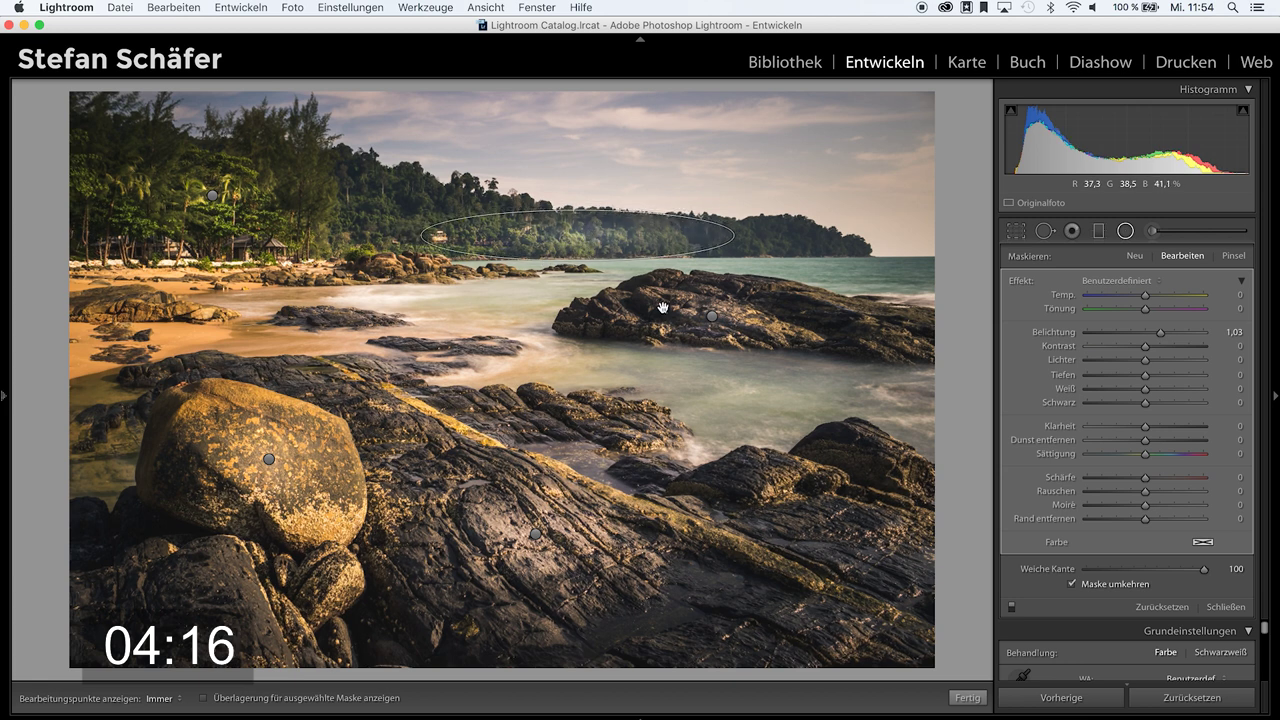
click(965, 697)
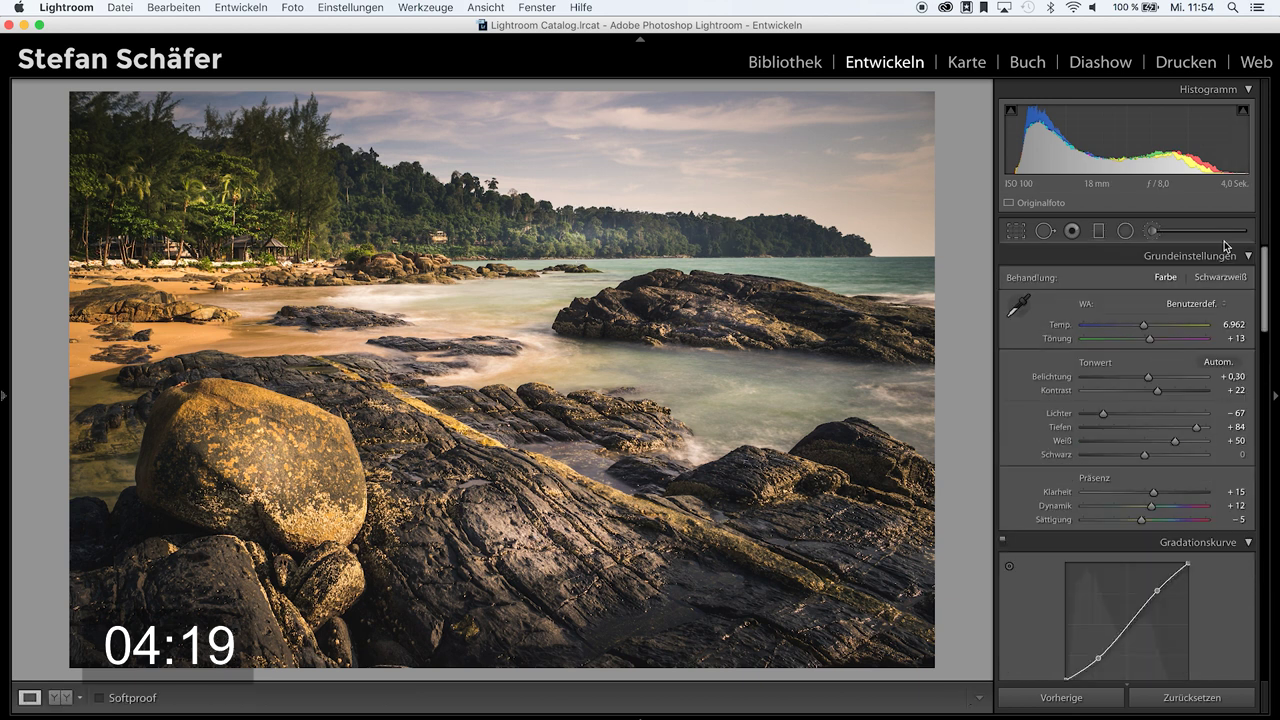
- Set up a Dehaze −26 adjustment brush with exposure reset and paint haze over the horizon
click(1194, 236)
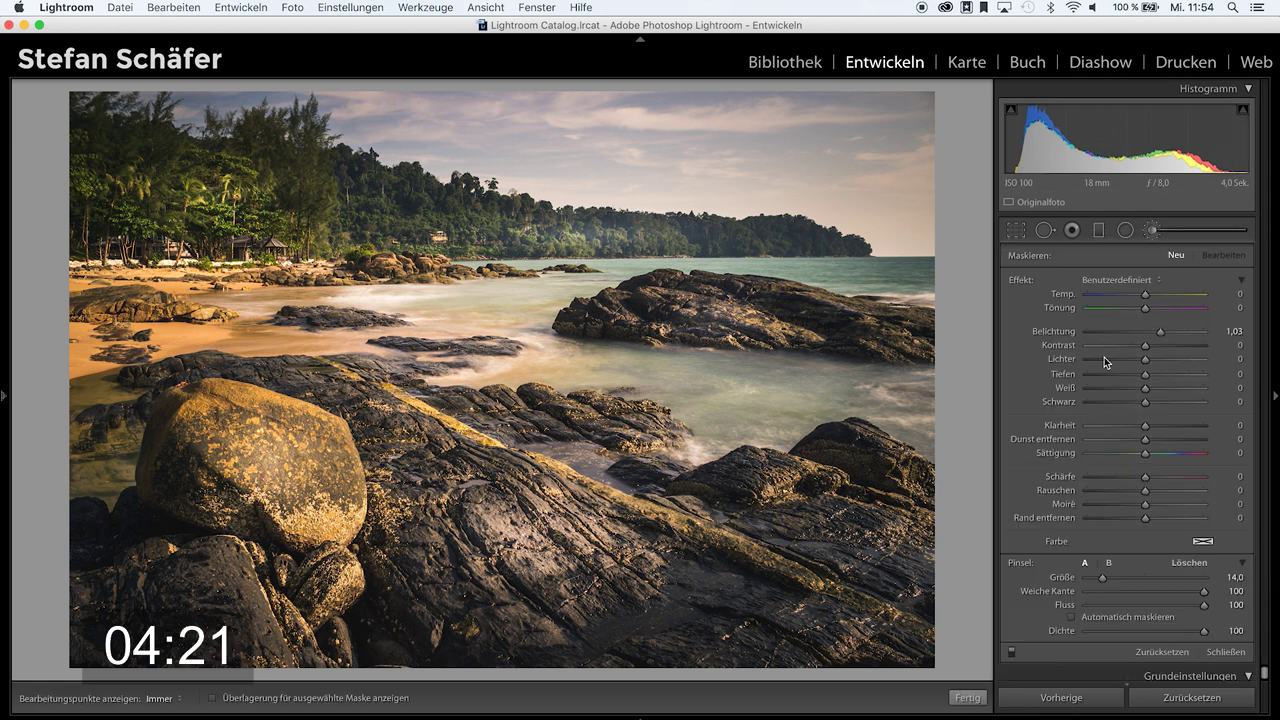
double_click(1021, 280)
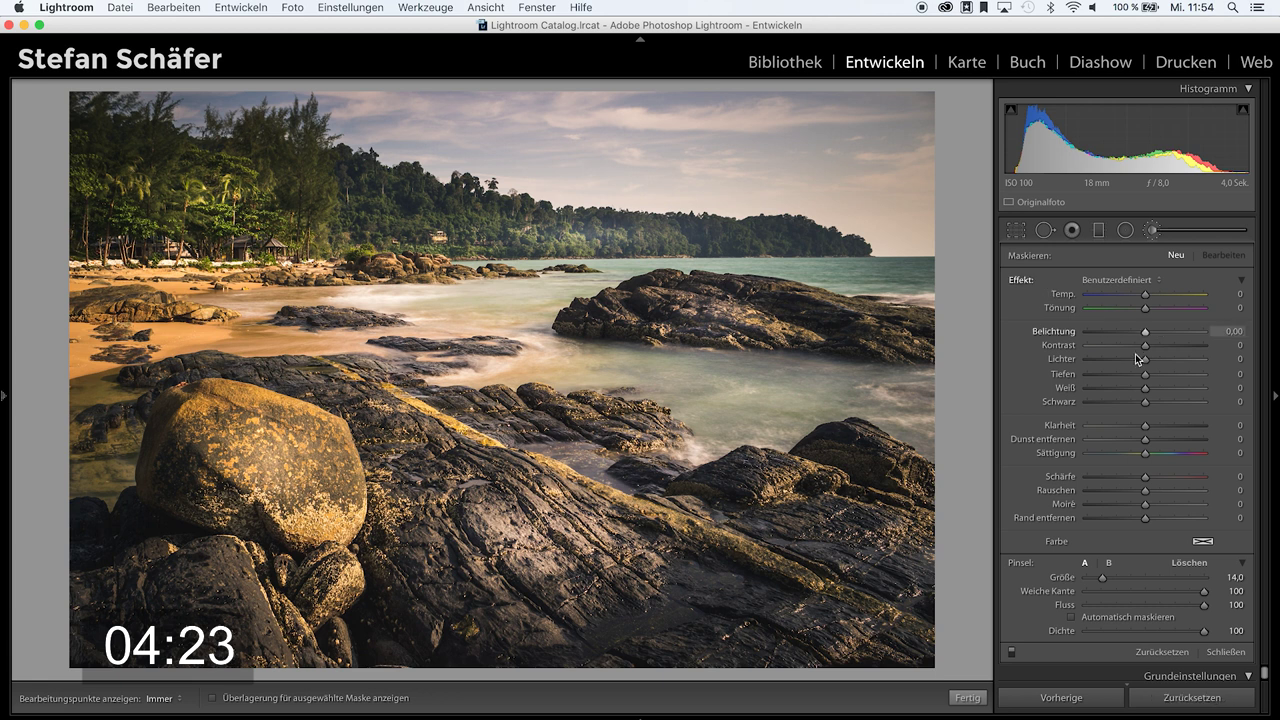
click(1132, 443)
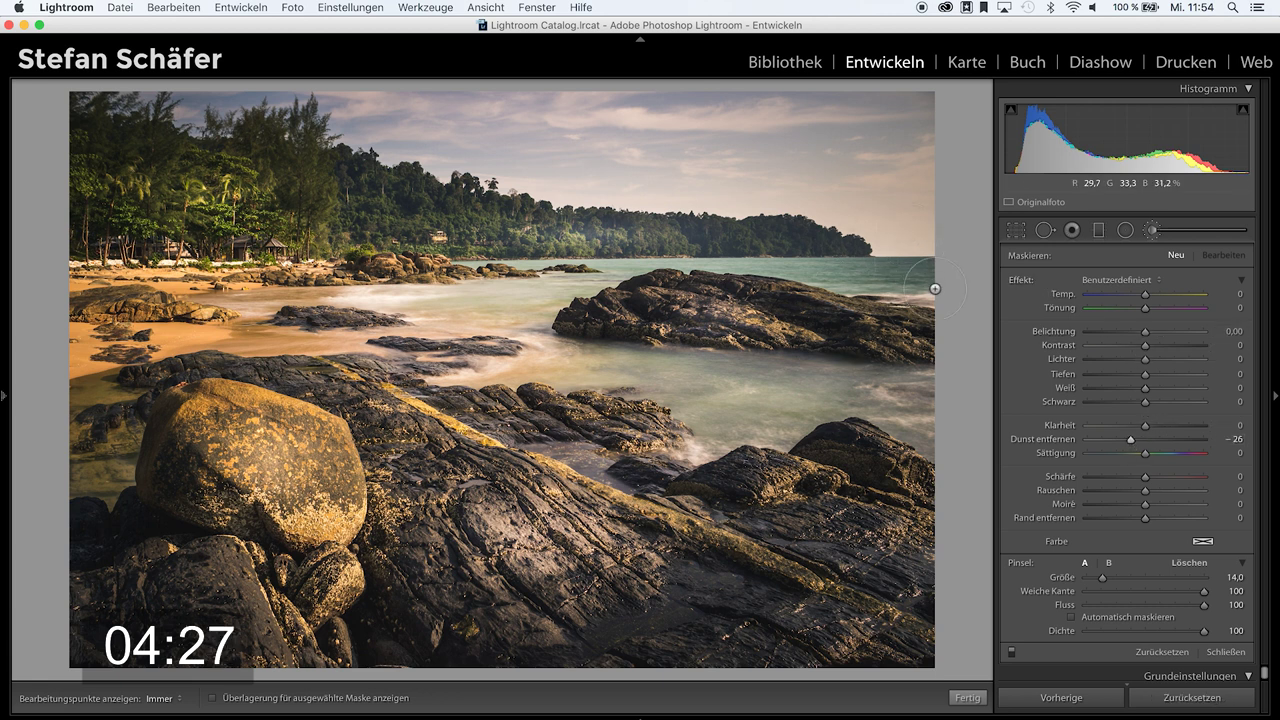
click(1146, 605)
click(1146, 631)
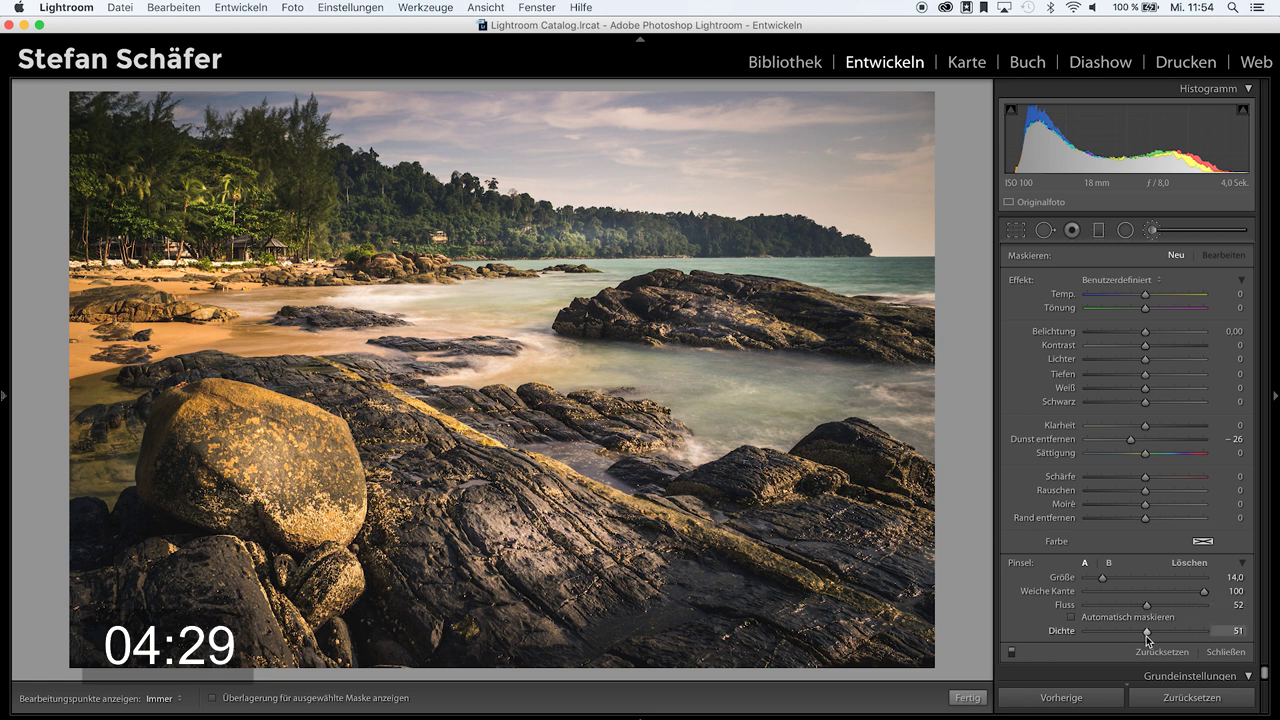
key(h)
mouse_move(920, 268)
mouse_down()
mouse_move(700, 242)
mouse_move(786, 235)
mouse_up()
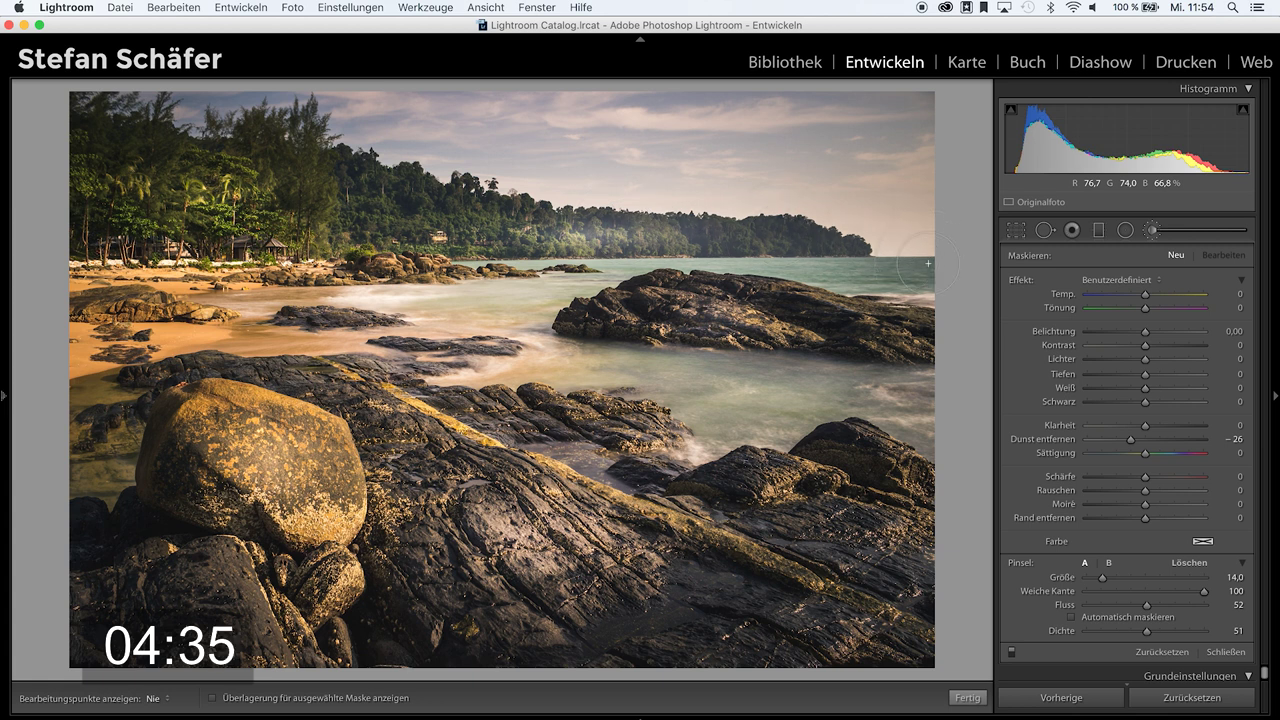
drag(907, 259, 909, 240)
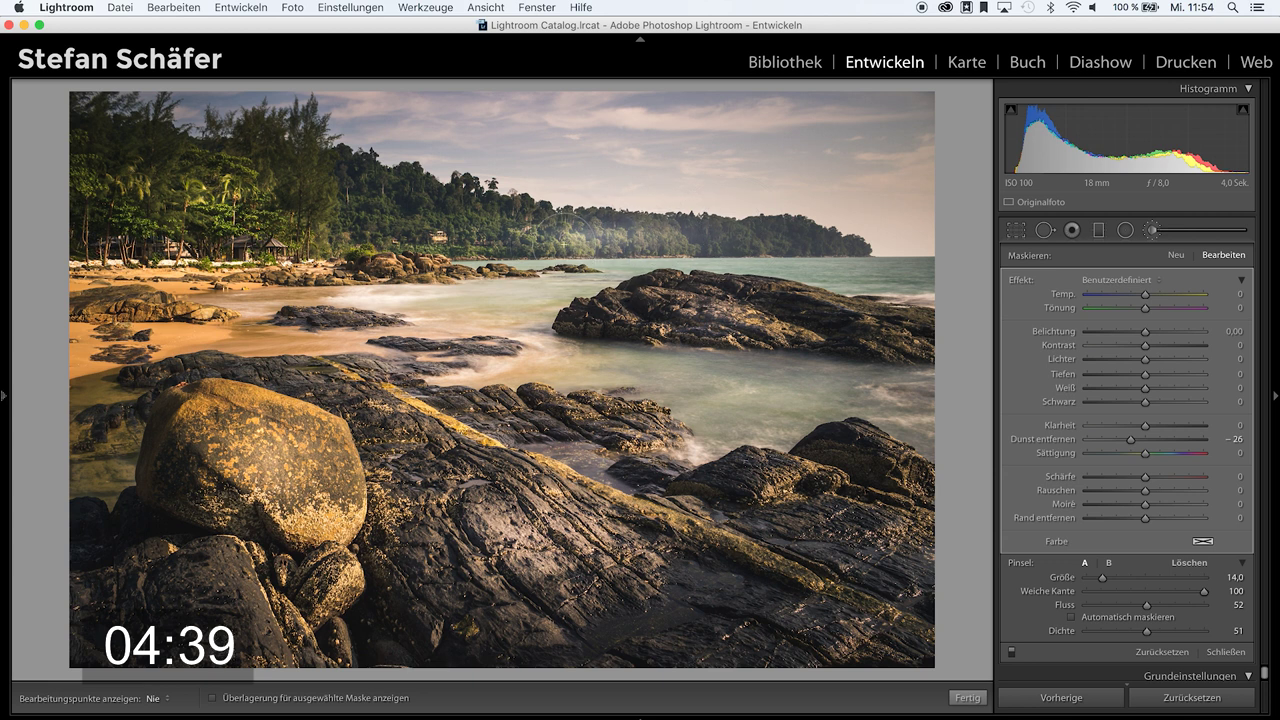
key(h)
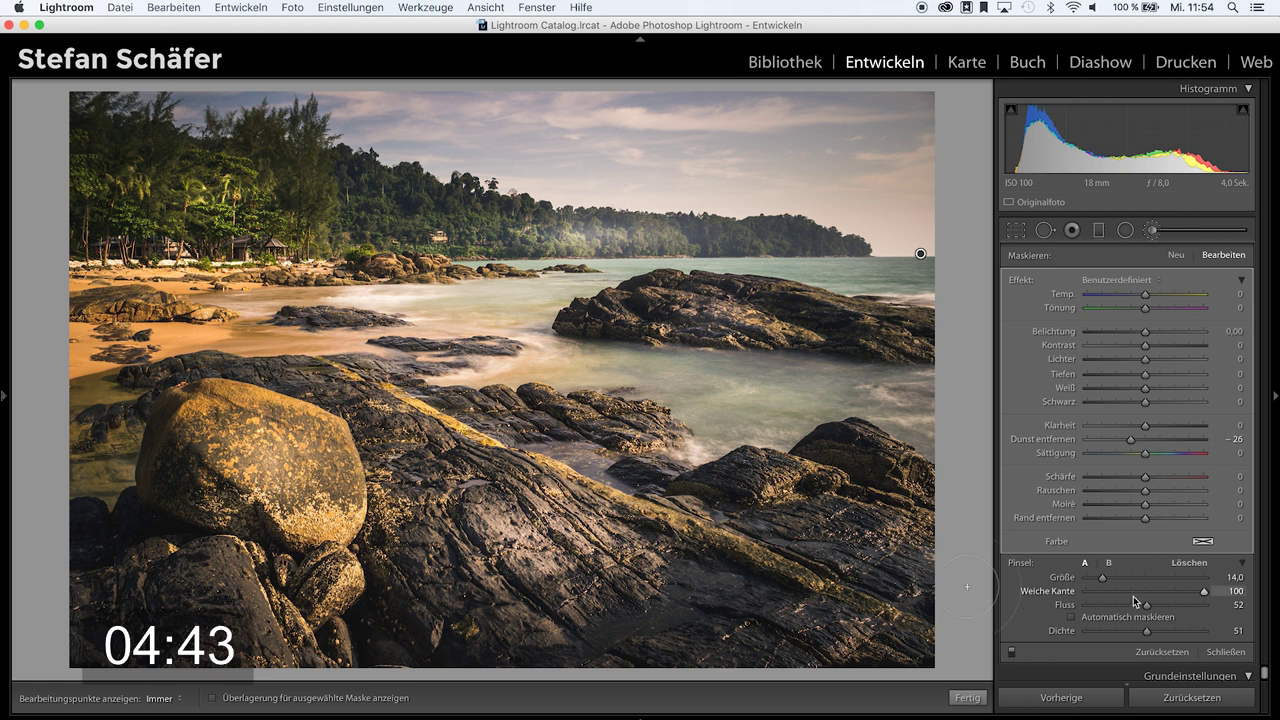
- At flow 33 and density 30, paint haze along the treeline toward the headland
drag(1134, 606, 1124, 605)
click(1121, 631)
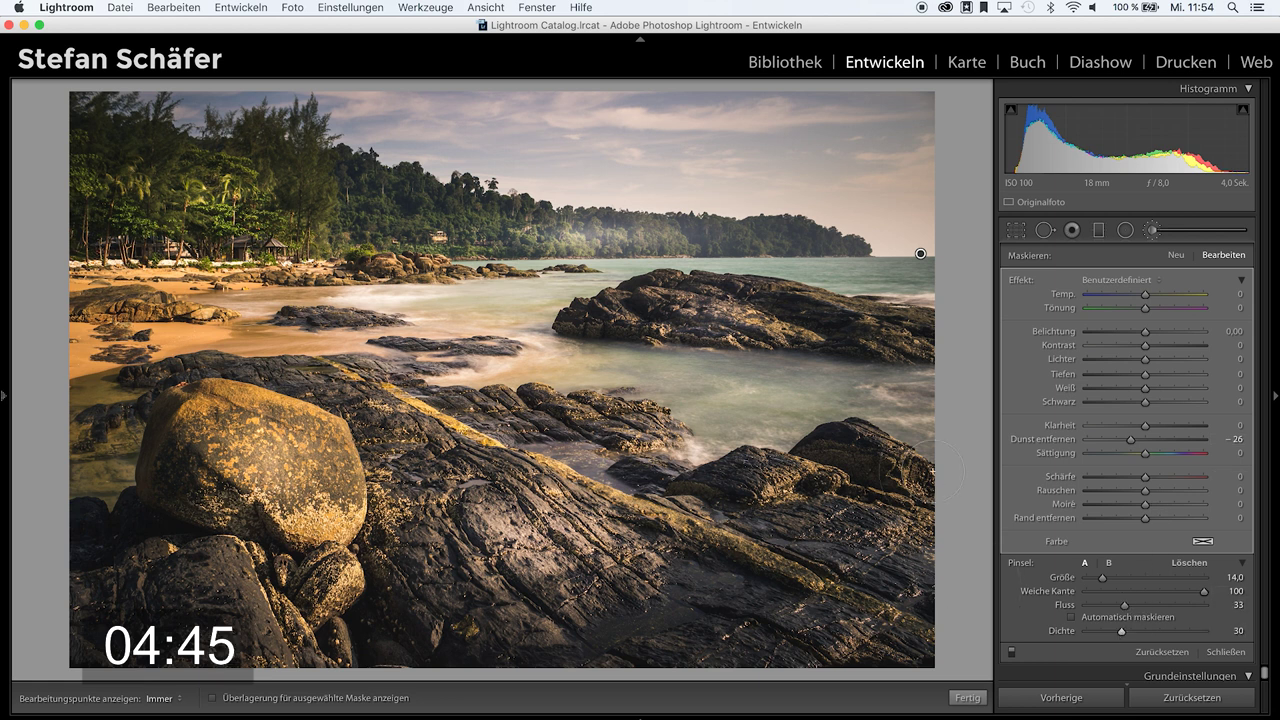
key(h)
drag(553, 231, 861, 222)
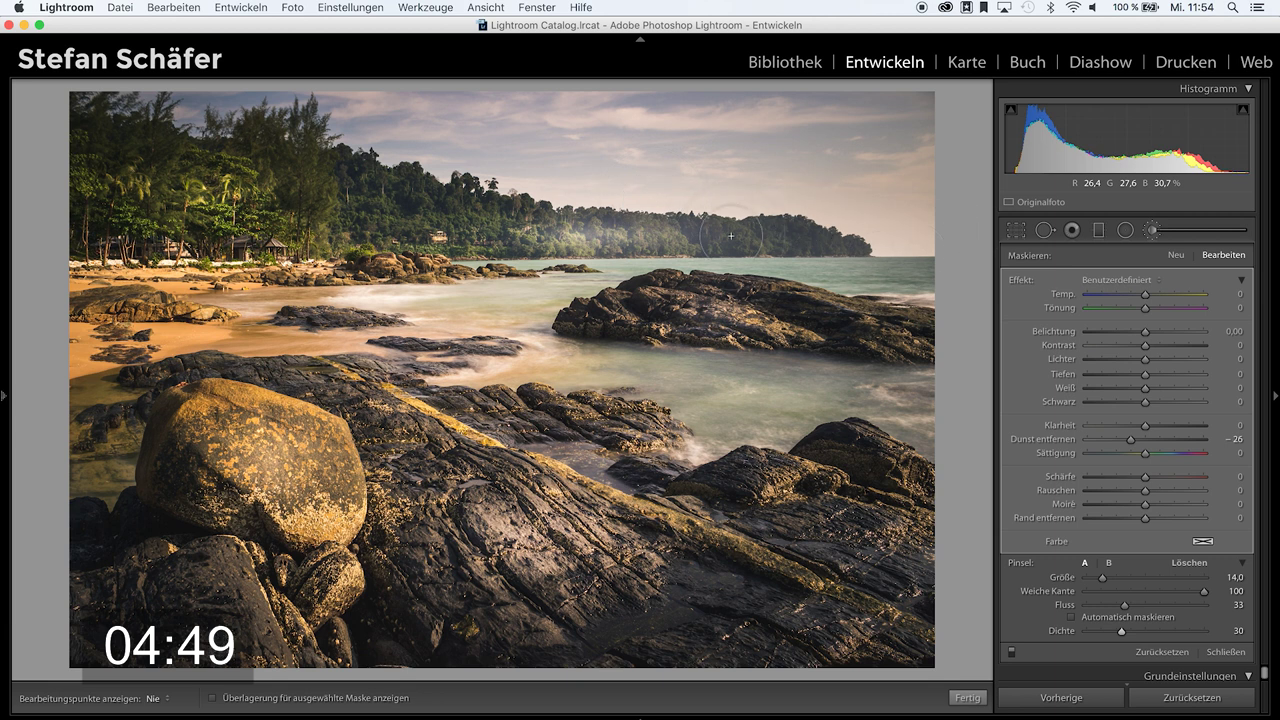
mouse_move(708, 212)
mouse_down()
mouse_move(845, 240)
mouse_move(917, 225)
mouse_up()
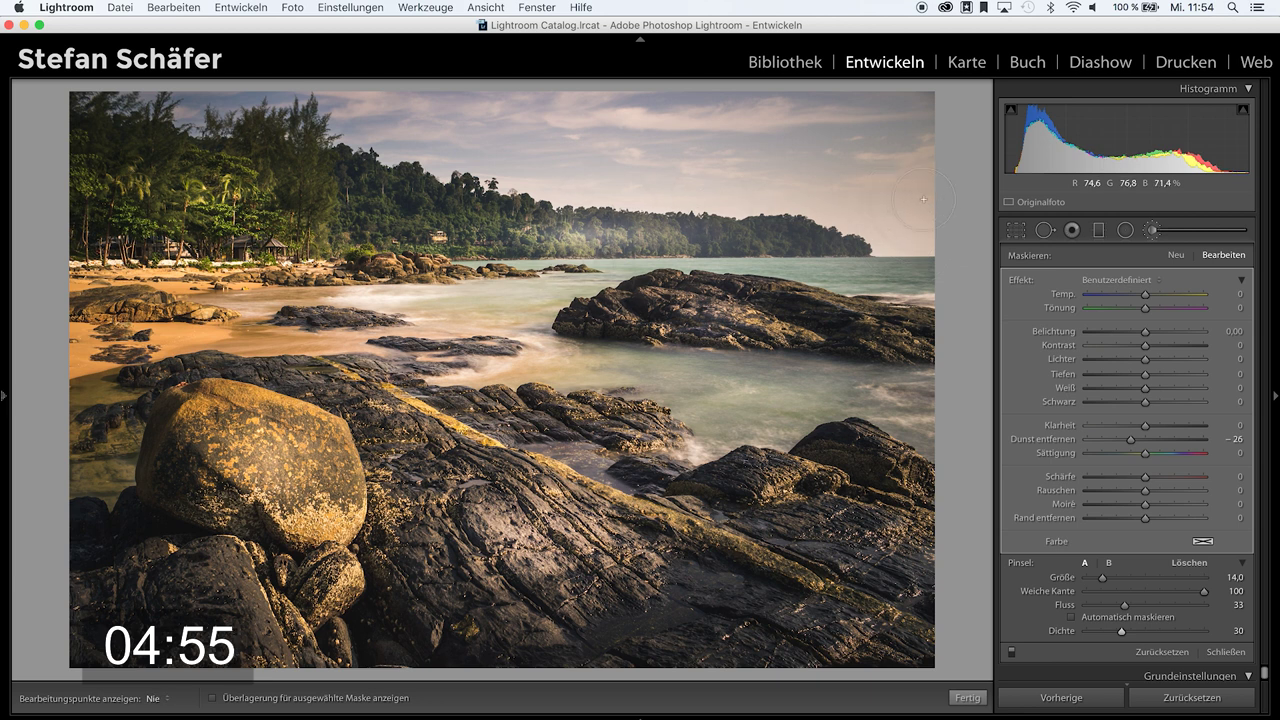
click(967, 700)
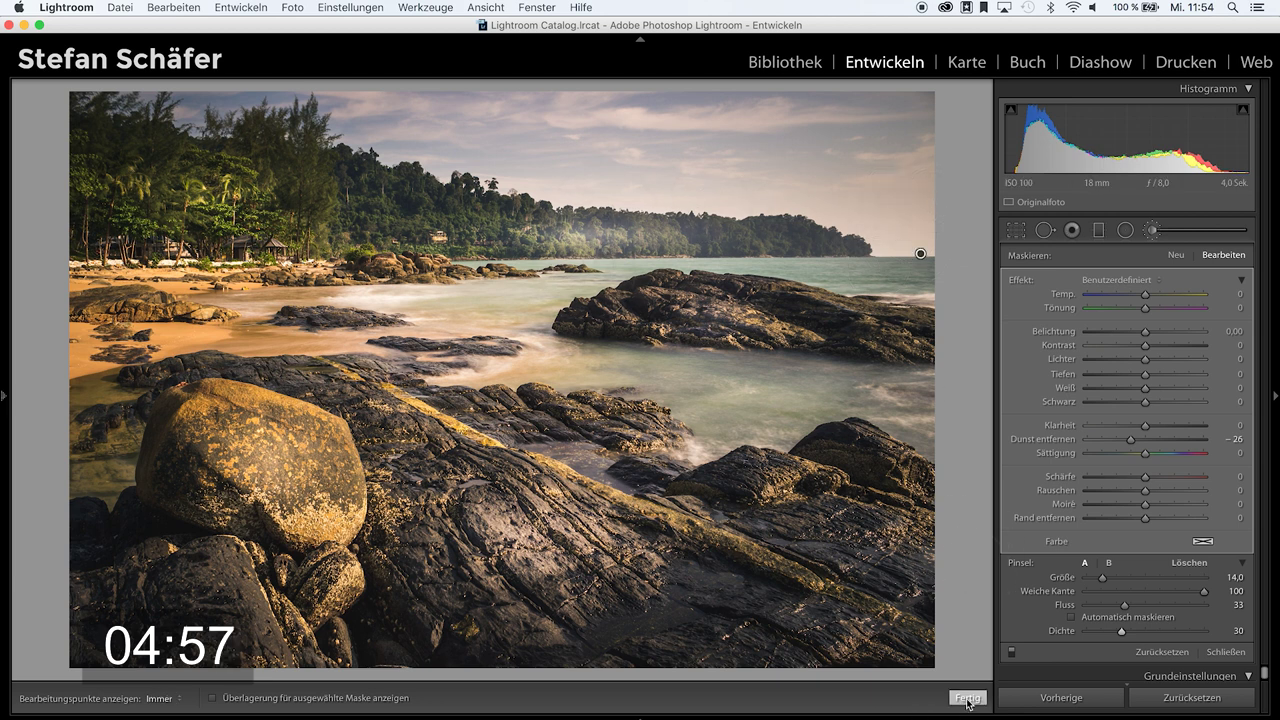
- Finish the brush edit and toggle the before/after view to compare with the unedited original
click(967, 699)
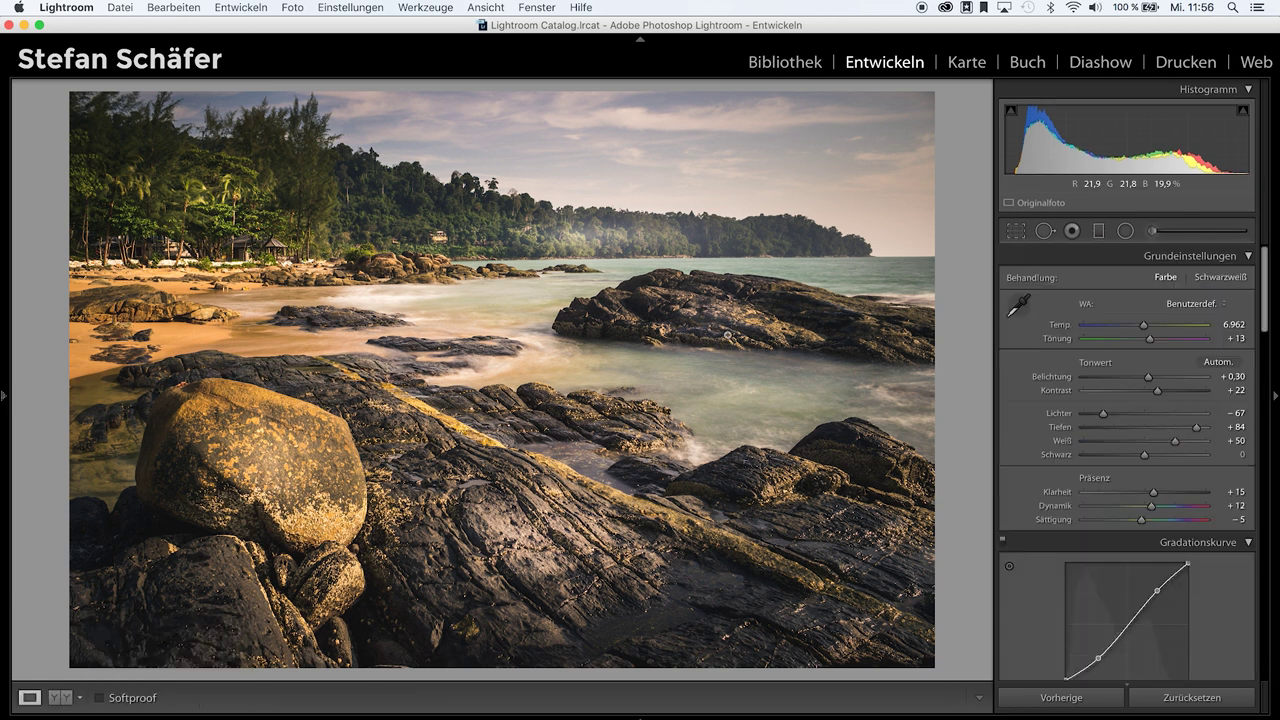
key(shift)
key(backslash)
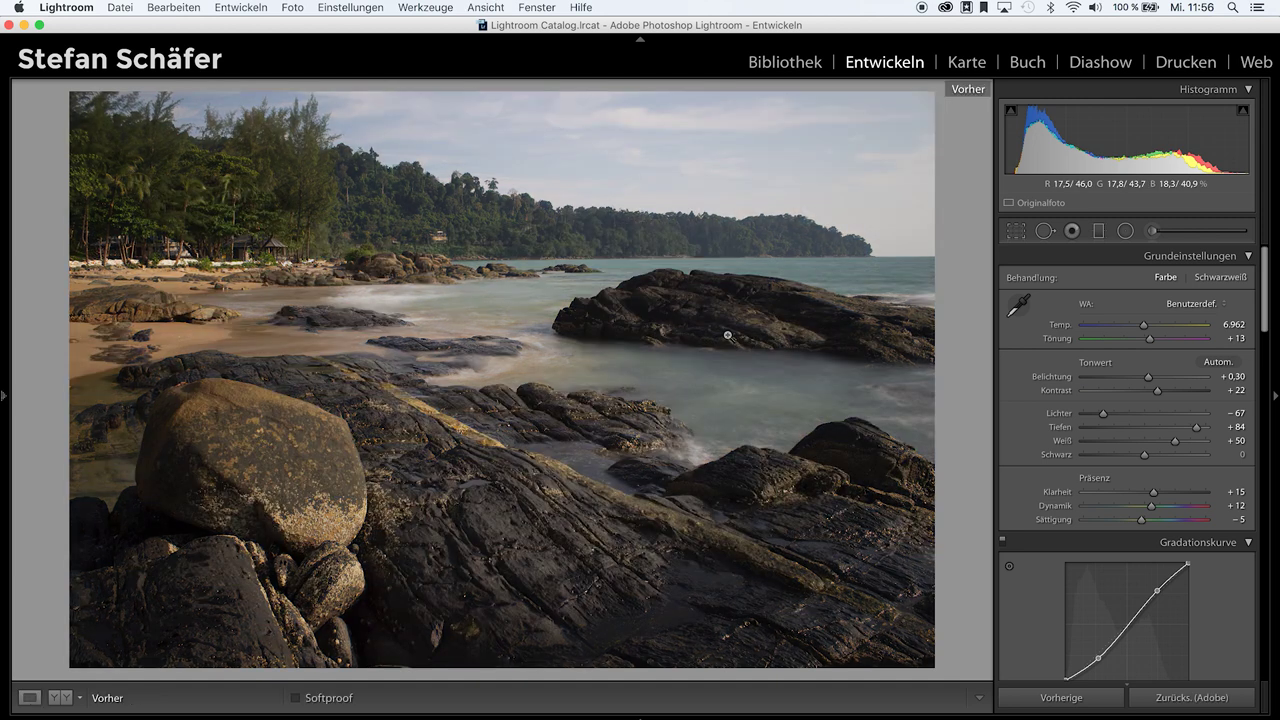
key(backslash)
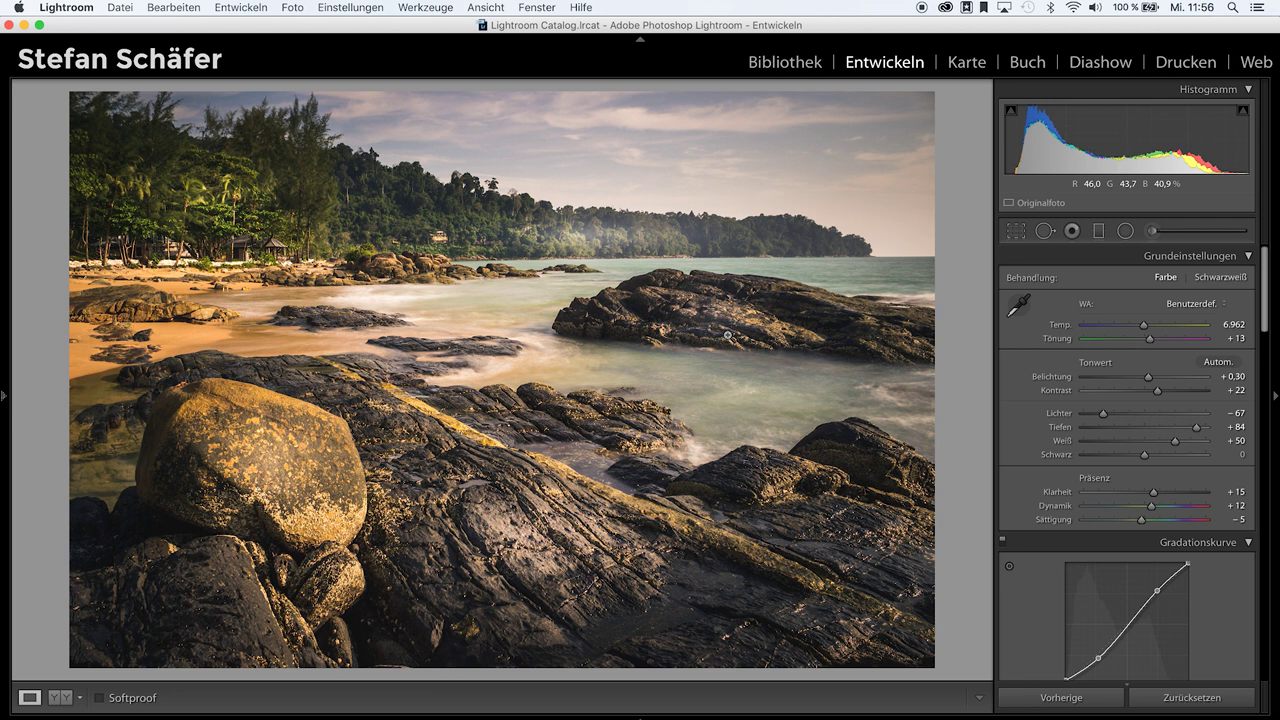
key(backslash)
key(backslash)
- Move to the next photo, the snow-capped red rose hip on bare branches
key(Right)
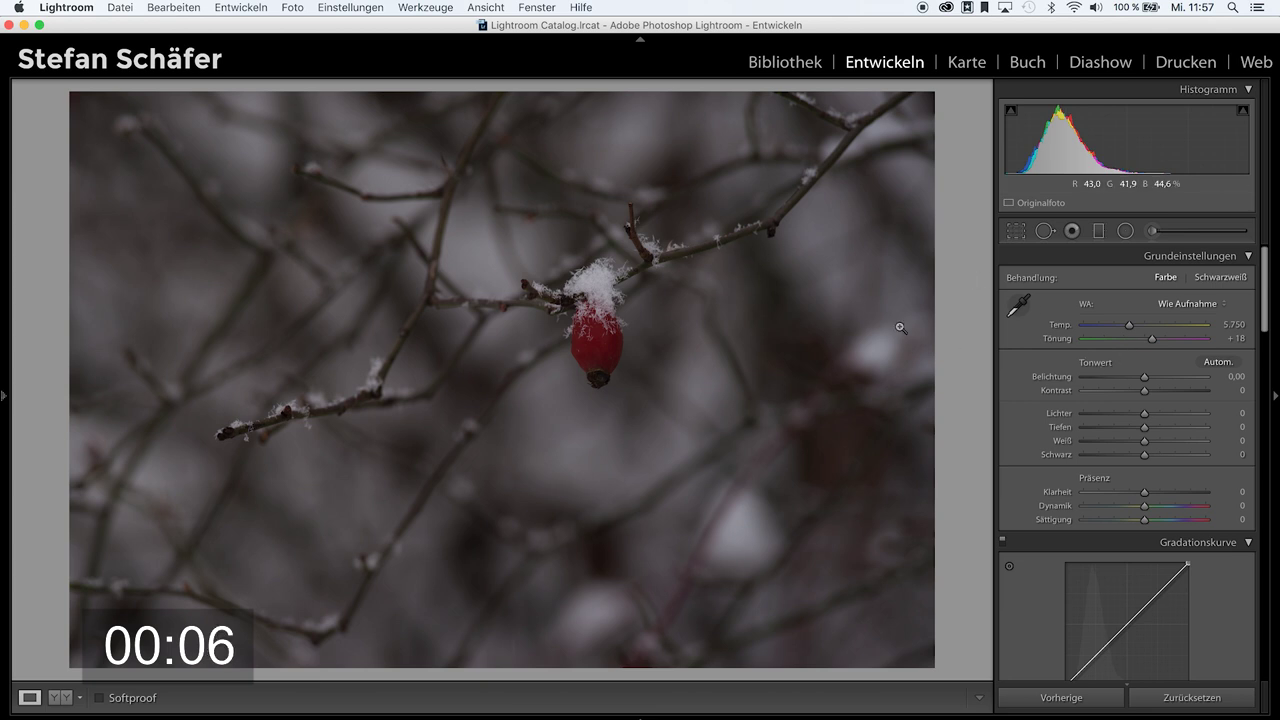
- Brighten exposure, lift shadows to +35, raise highlights and whites, and deepen the blacks
drag(1146, 377, 1158, 377)
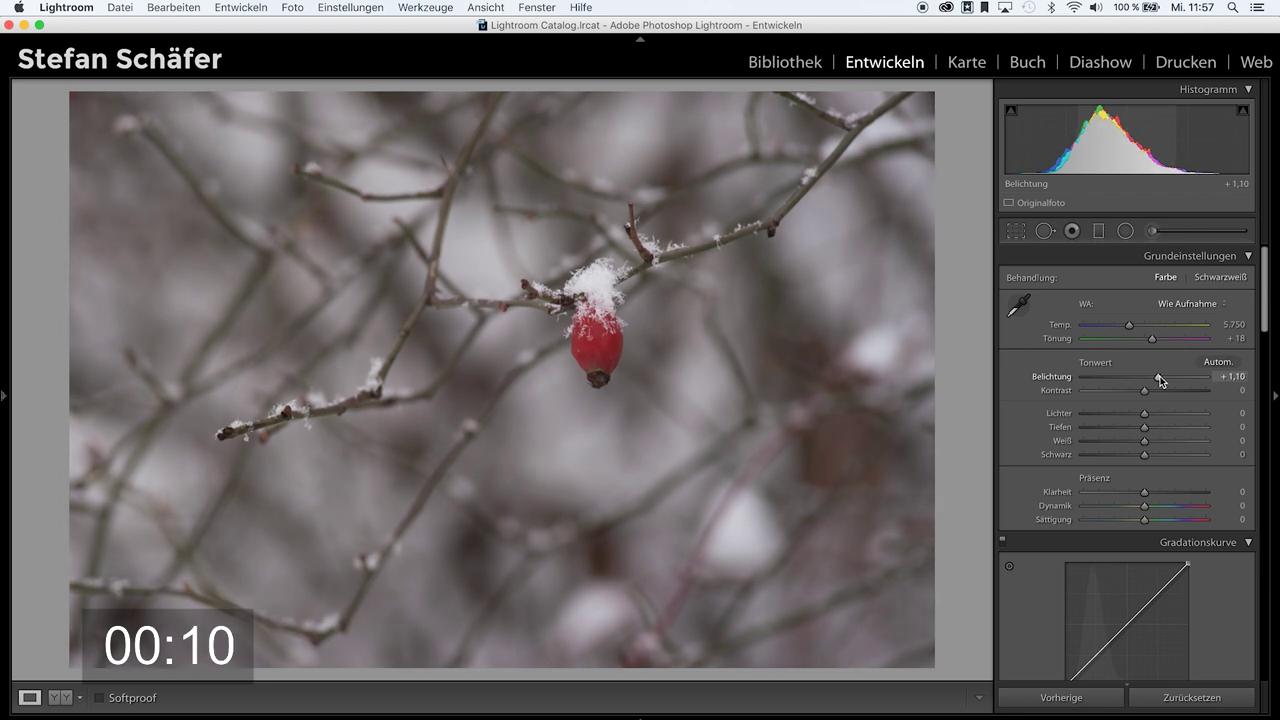
click(1166, 428)
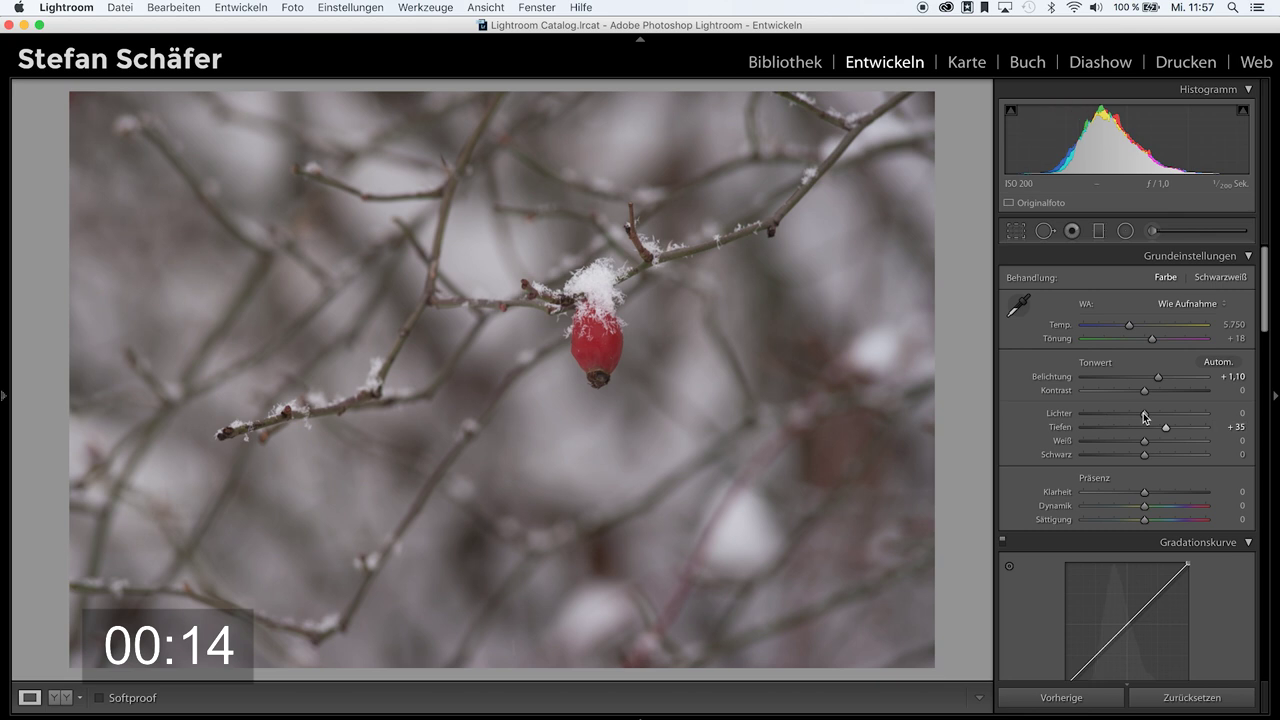
mouse_move(1145, 413)
mouse_down()
mouse_move(1125, 413)
mouse_move(1198, 413)
mouse_move(1166, 441)
mouse_up()
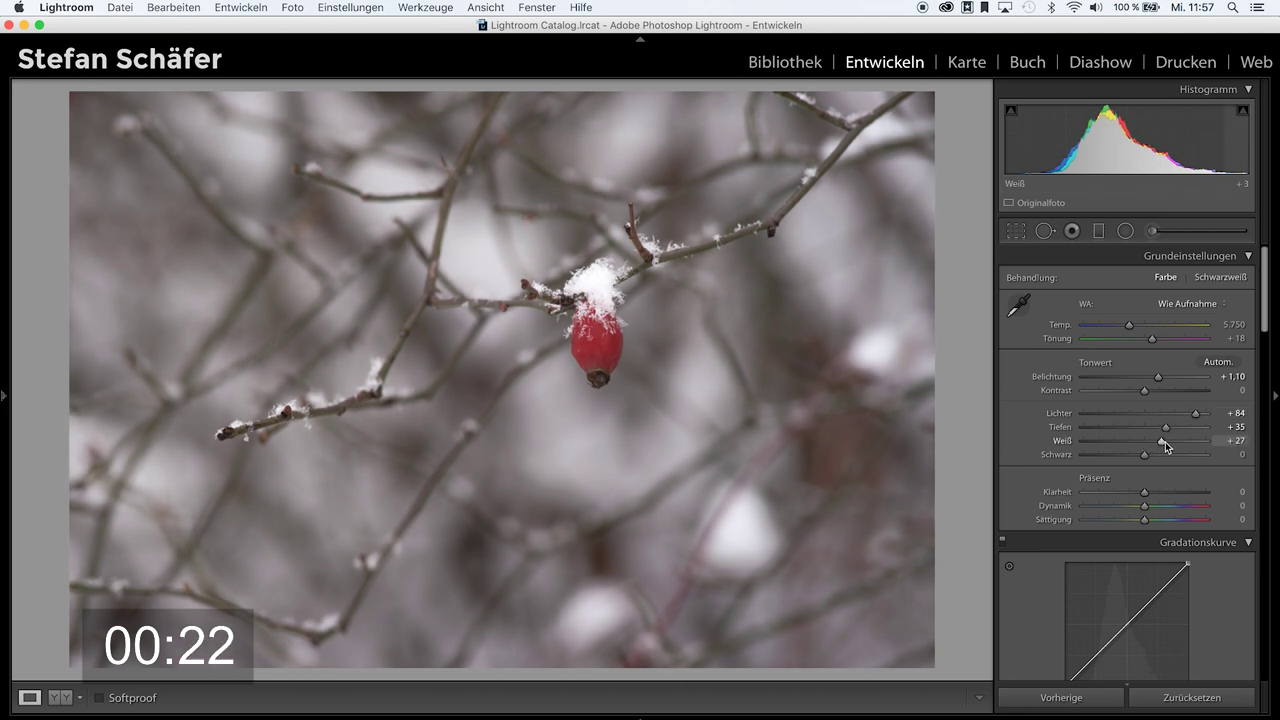
drag(1168, 441, 1165, 441)
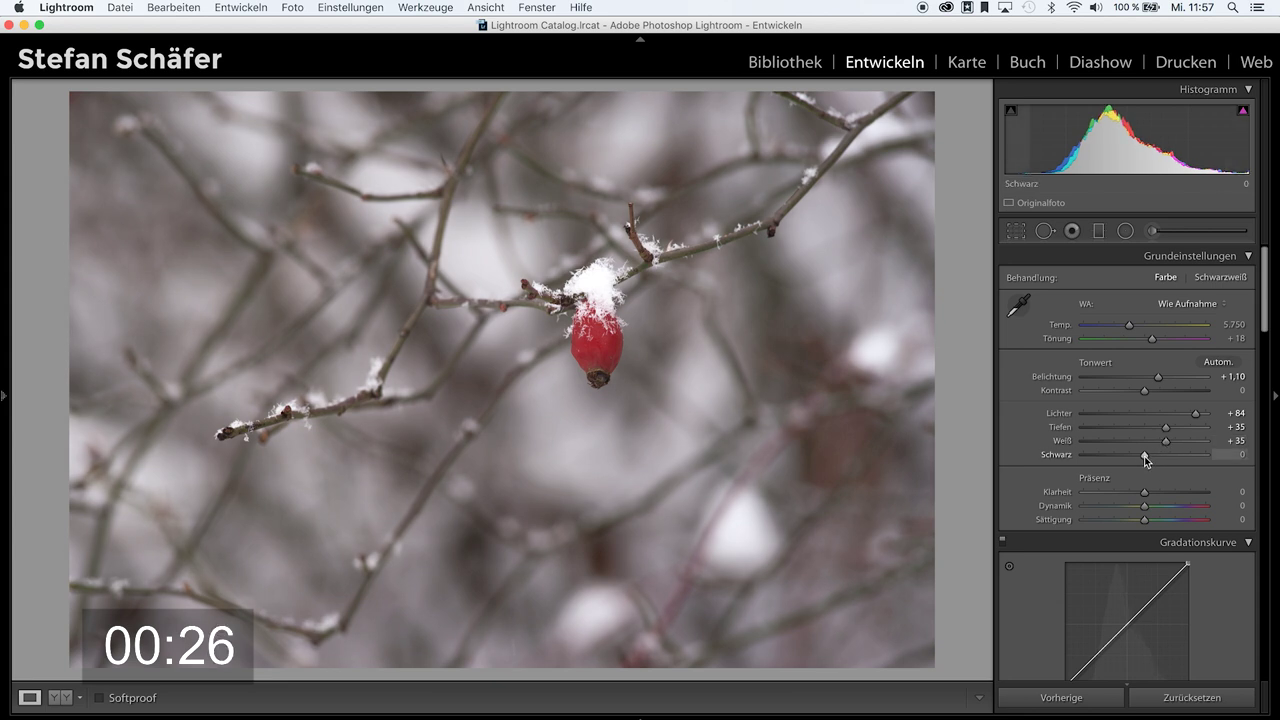
drag(1144, 456, 1123, 457)
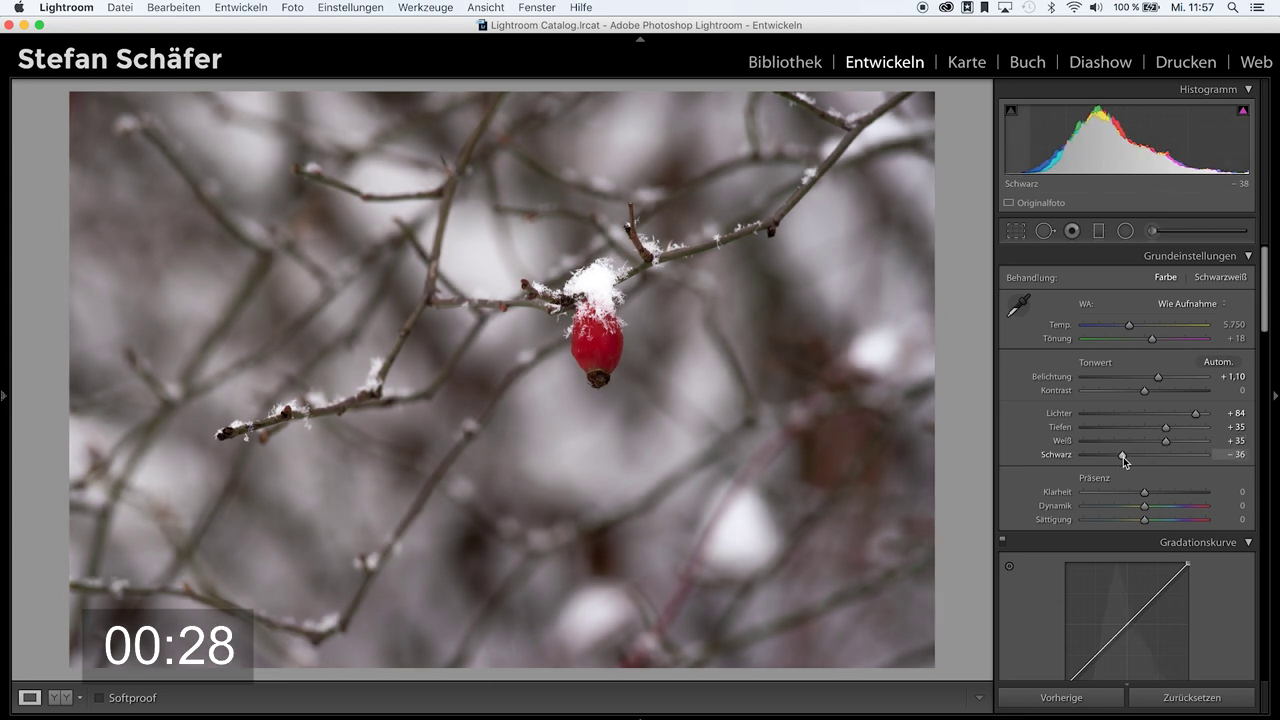
drag(1123, 457, 1116, 455)
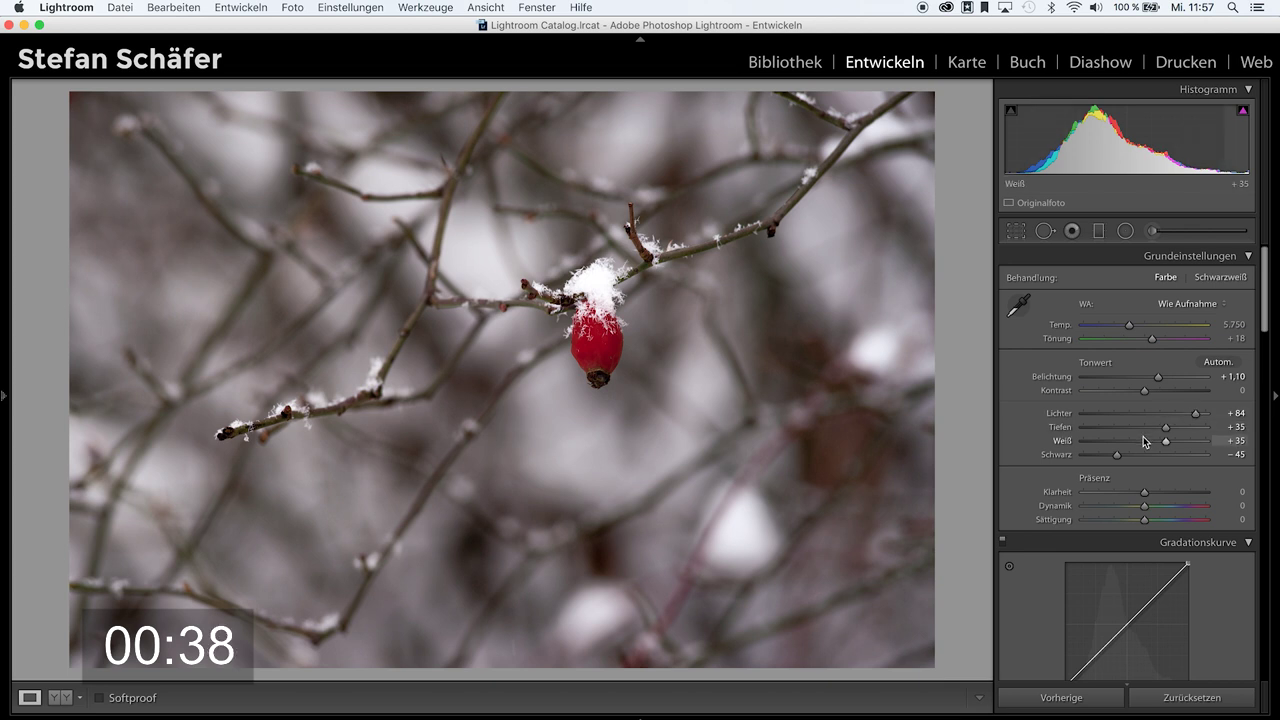
- Refine to contrast +20, exposure +2,00, whites +20, highlights +66, blacks −56 and clarity +21
click(1157, 390)
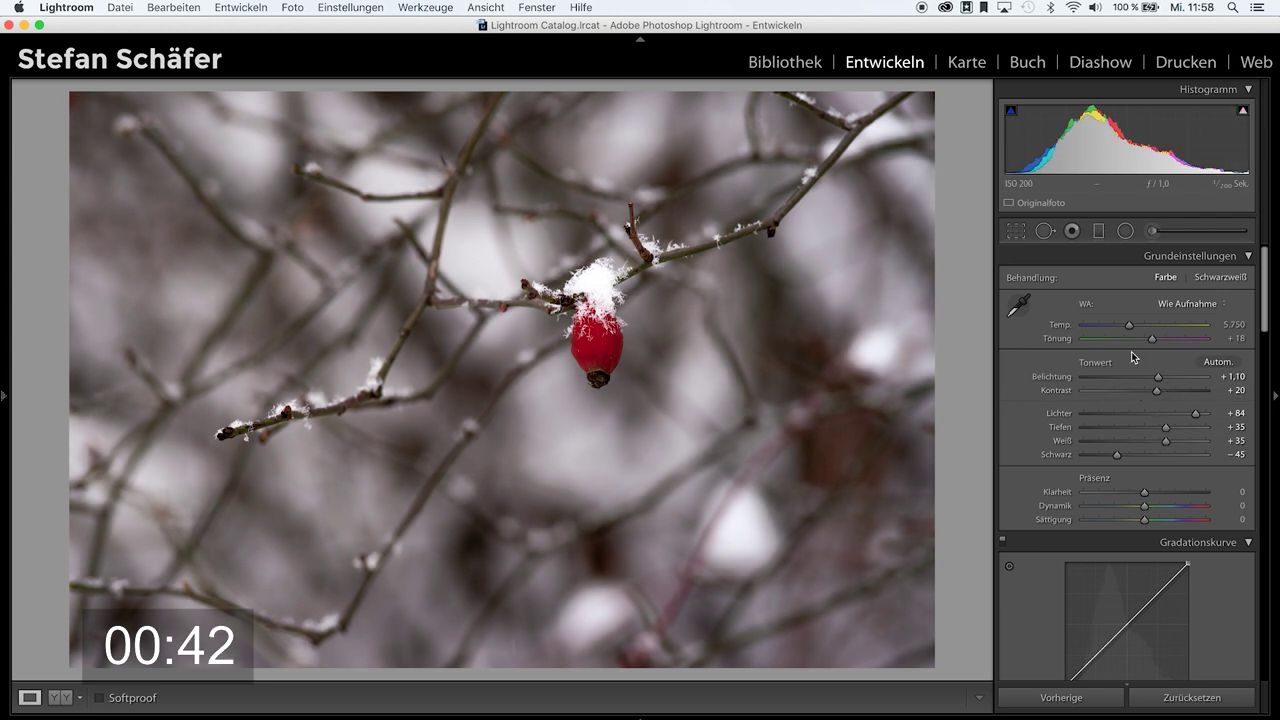
drag(1159, 376, 1167, 379)
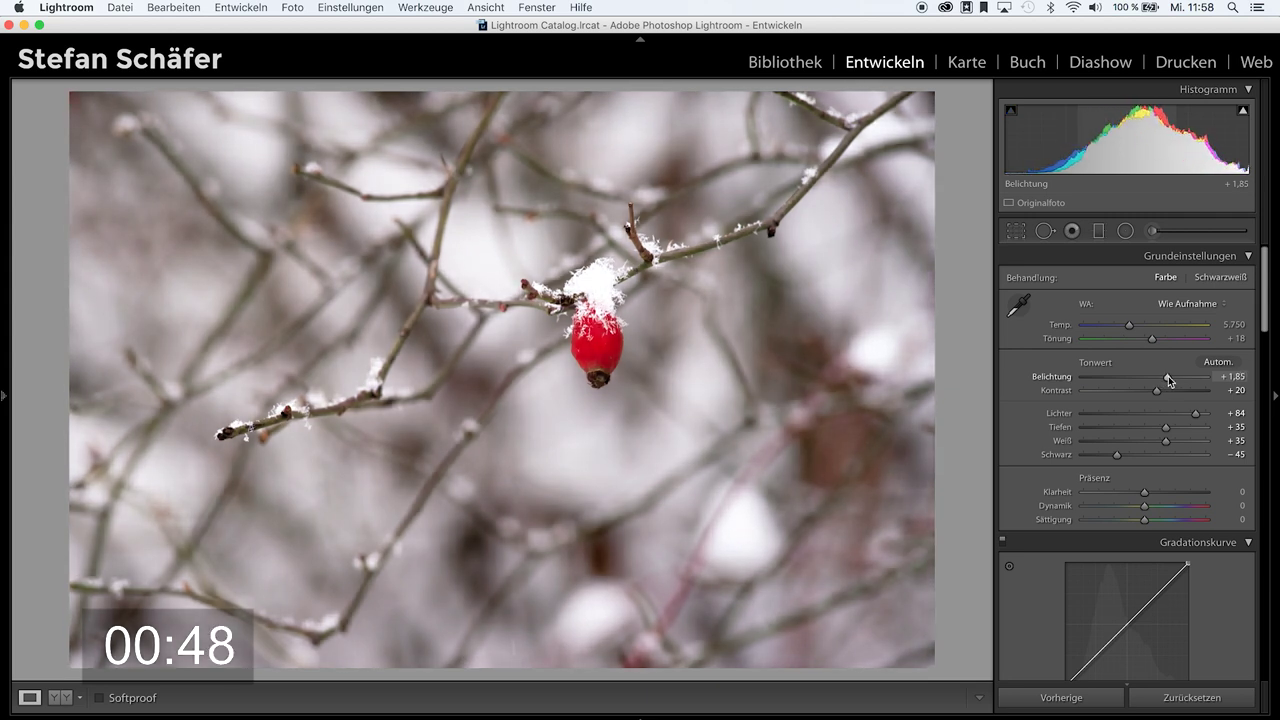
drag(1168, 376, 1171, 380)
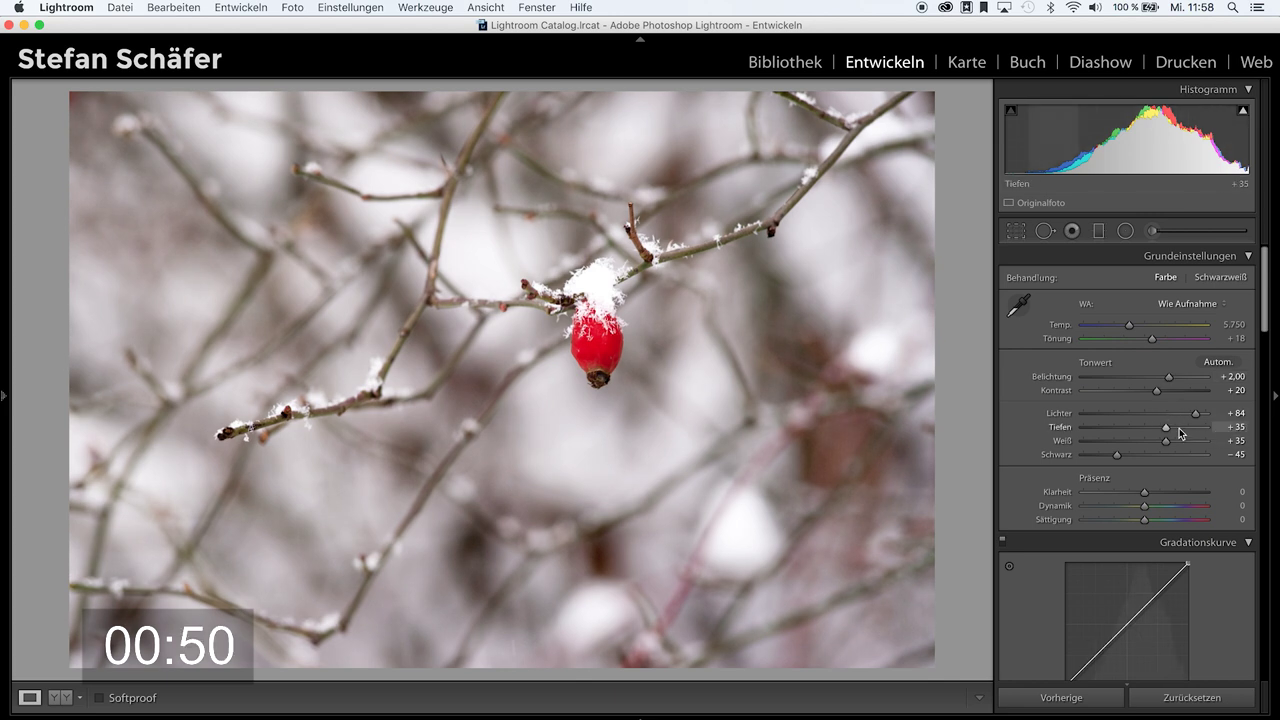
drag(1158, 441, 1156, 441)
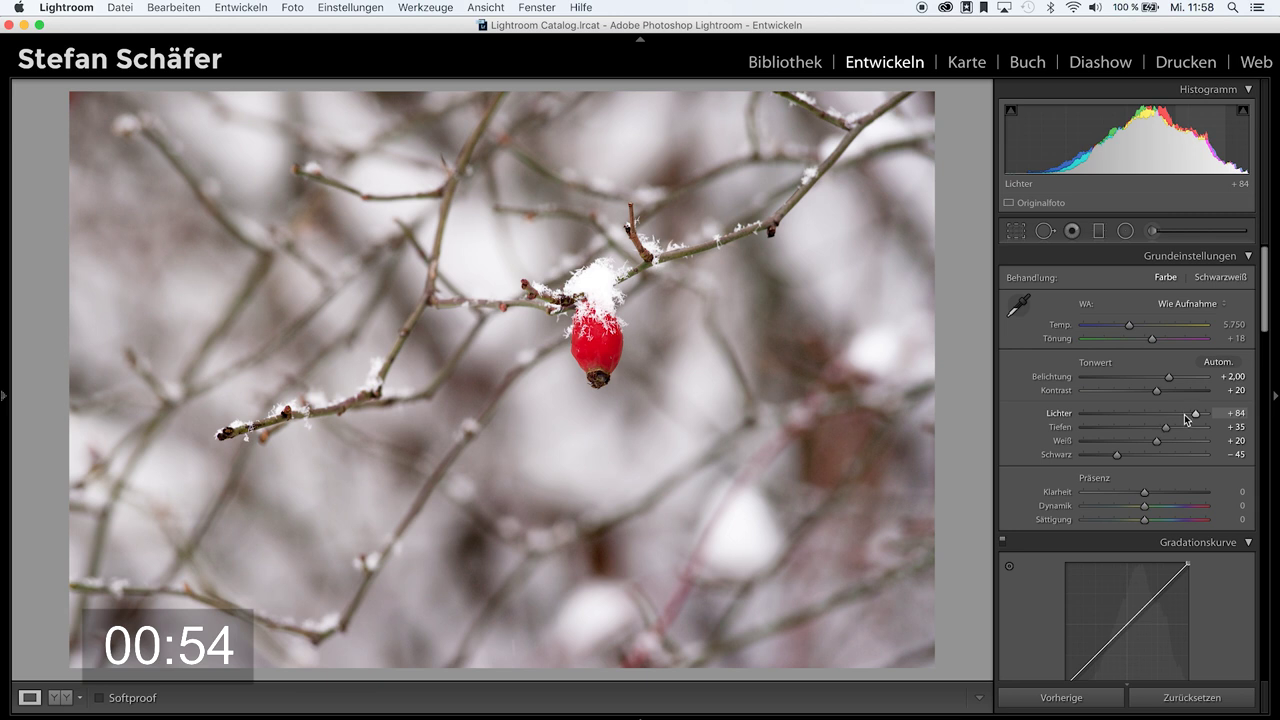
drag(1194, 413, 1184, 413)
drag(1115, 456, 1110, 456)
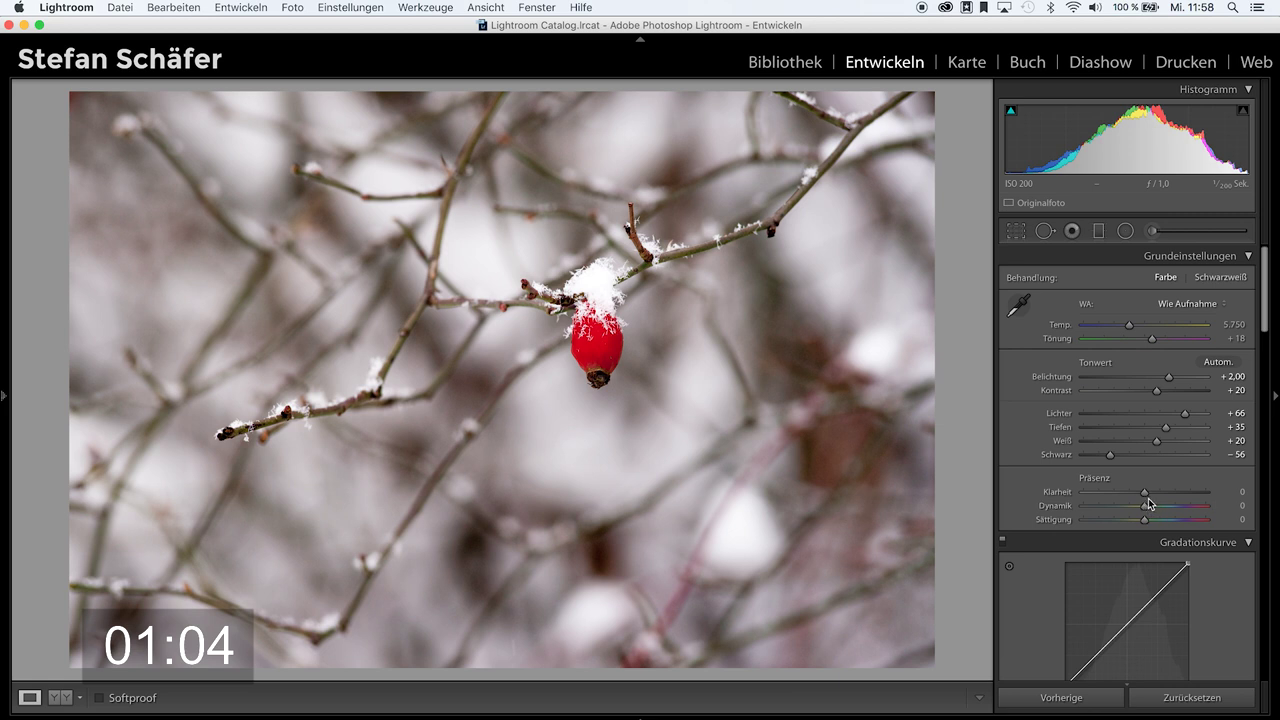
drag(1153, 494, 1157, 492)
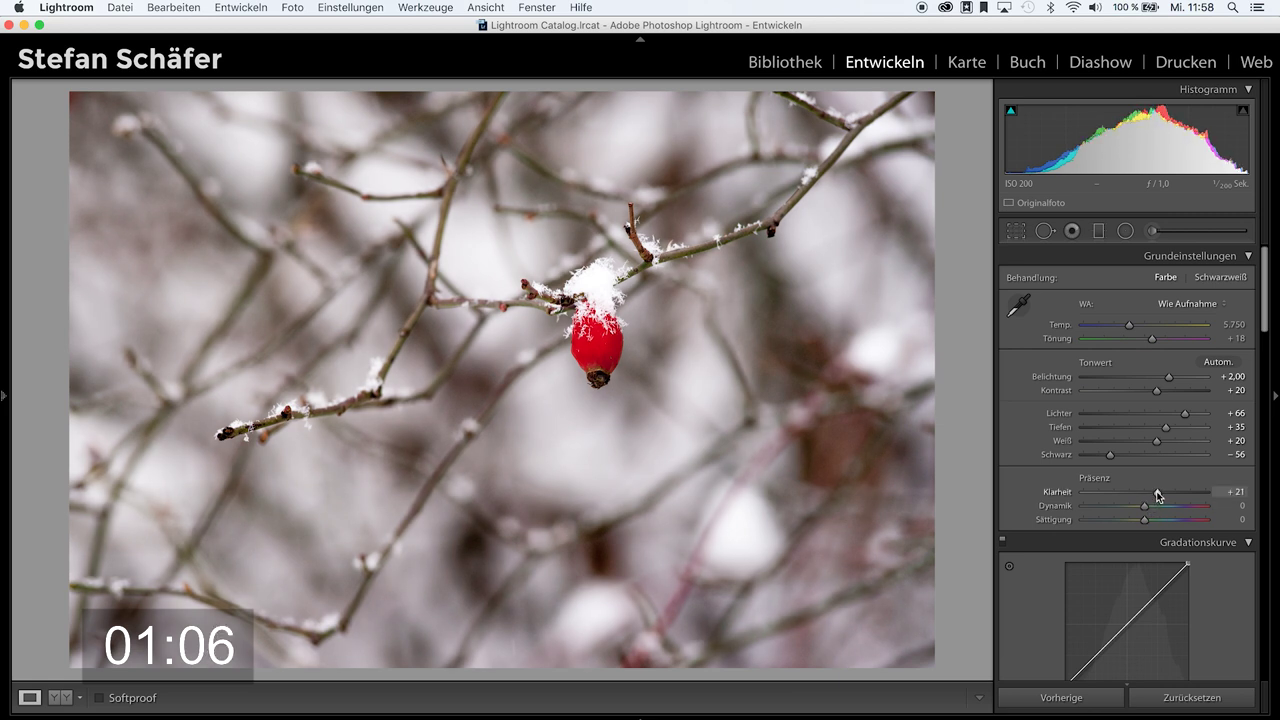
- Drop HSL saturation of orange, yellow, green, aqua, blue, purple and magenta to about −95
scroll(1163, 428, down, 5)
scroll(1163, 428, down, 2)
scroll(1163, 428, down, 2)
scroll(1163, 428, down, 1)
scroll(1163, 428, down, 1)
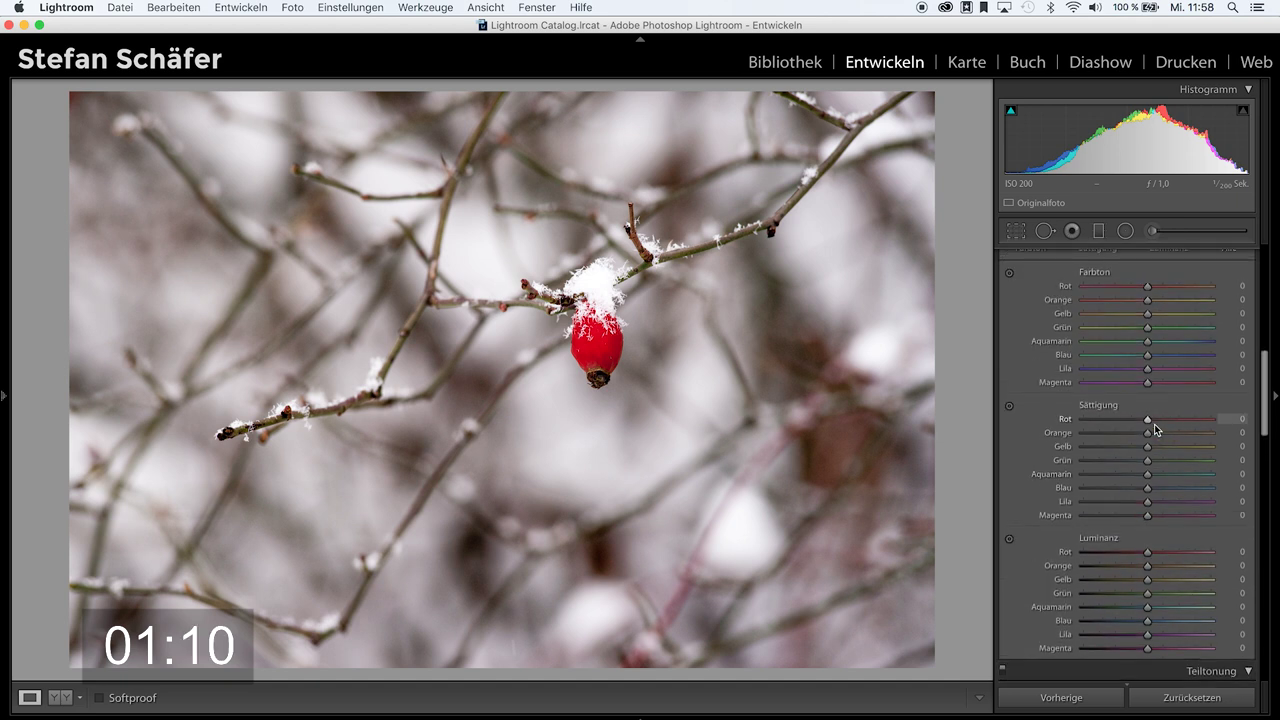
drag(1104, 432, 1088, 435)
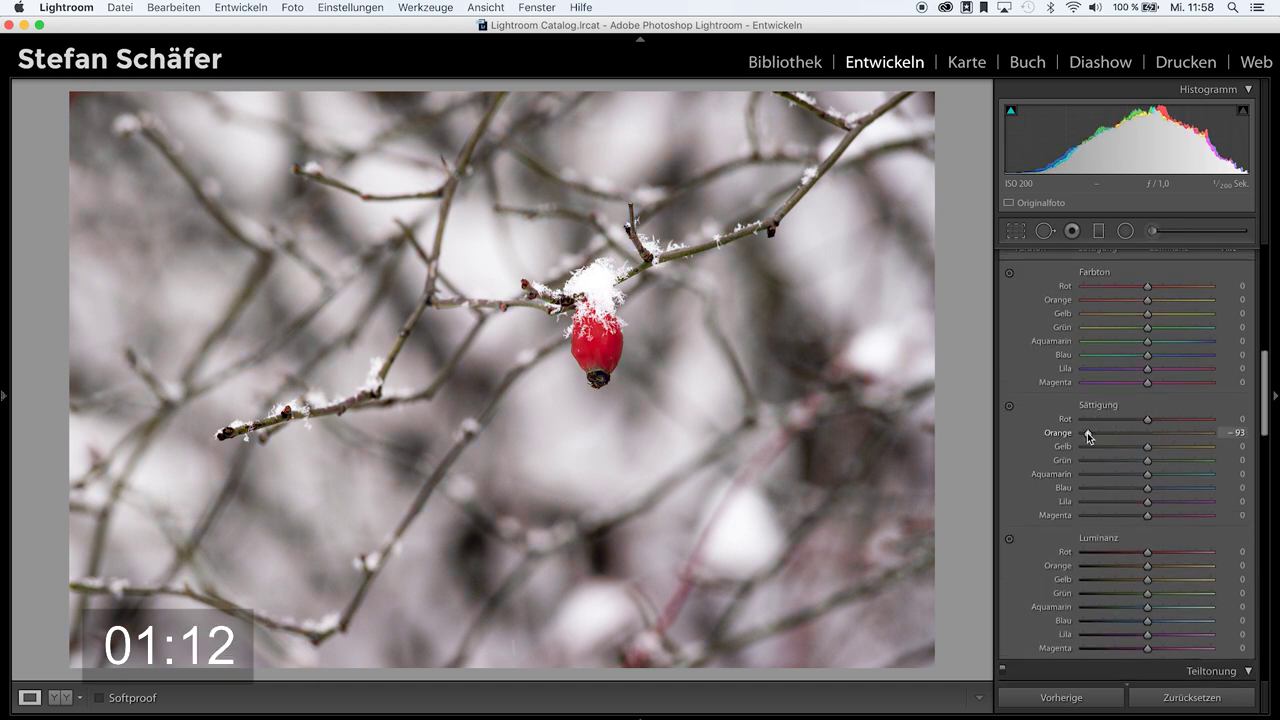
click(1086, 446)
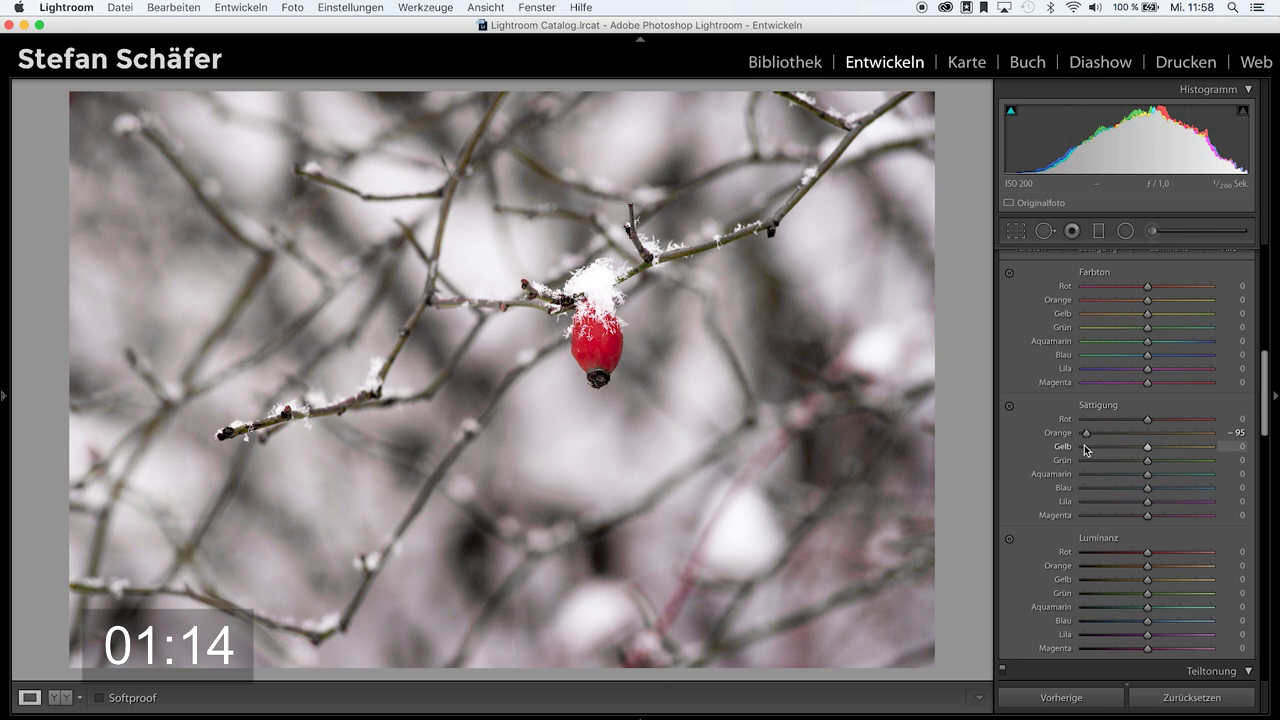
click(1084, 460)
click(1084, 474)
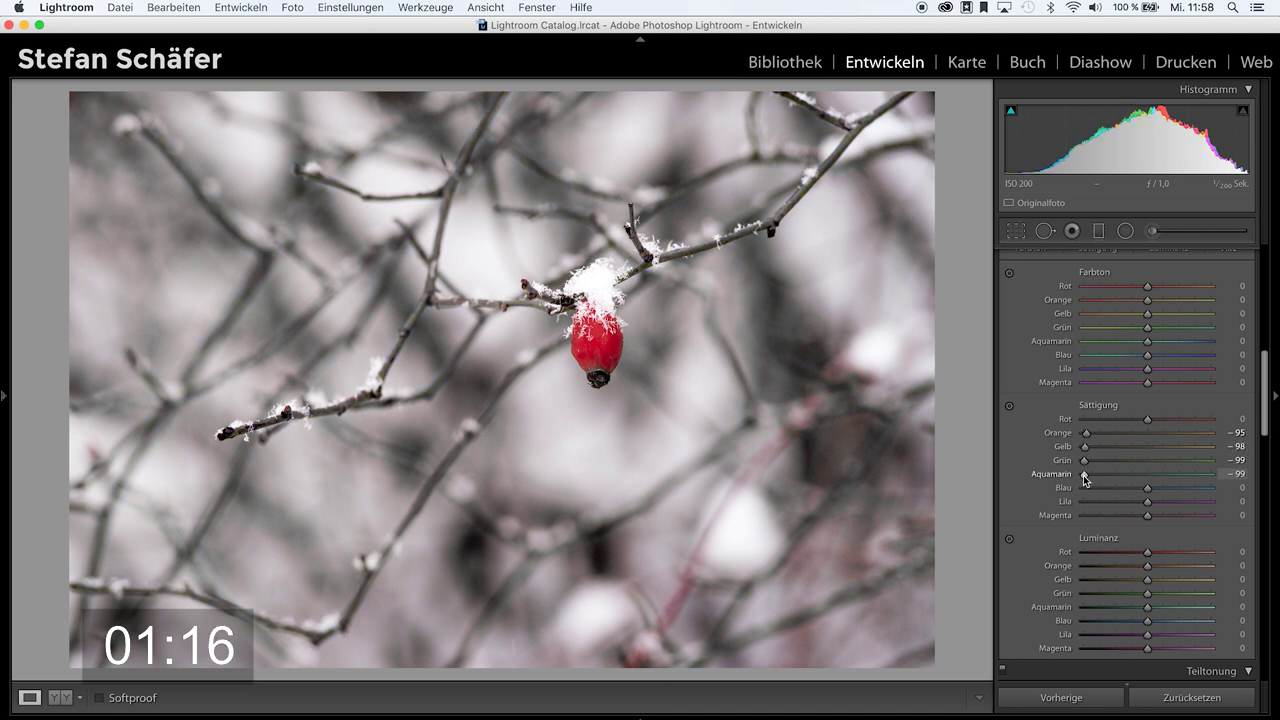
click(1085, 488)
click(1086, 501)
click(1086, 515)
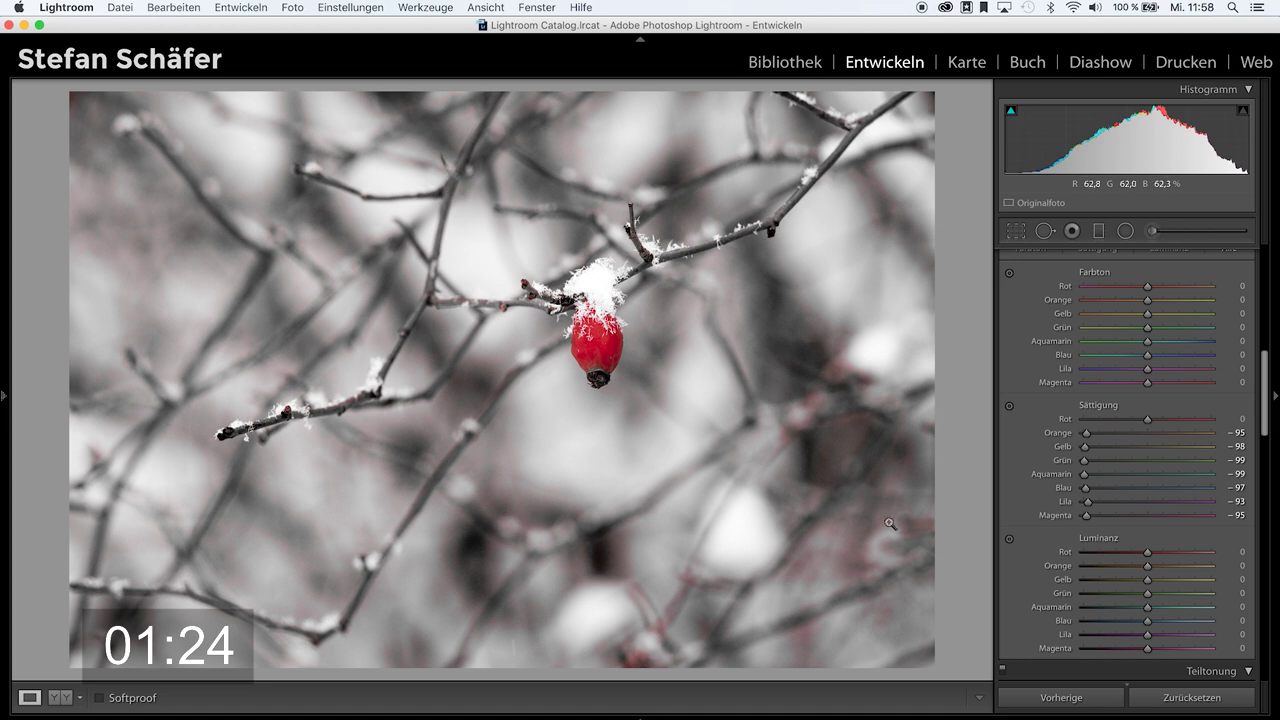
click(1186, 231)
- Reset the brush to Saturation −100 with full flow, hide pins, and paint over tinted branches
double_click(1139, 438)
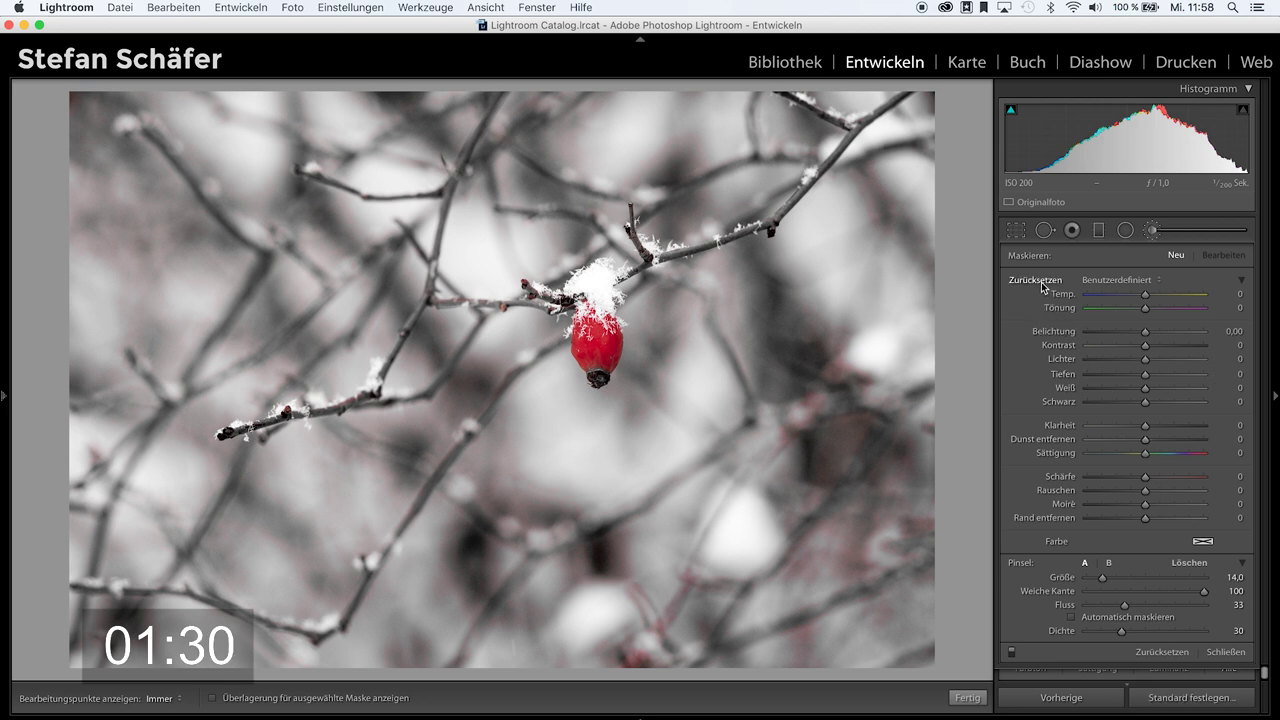
drag(1123, 456, 1077, 456)
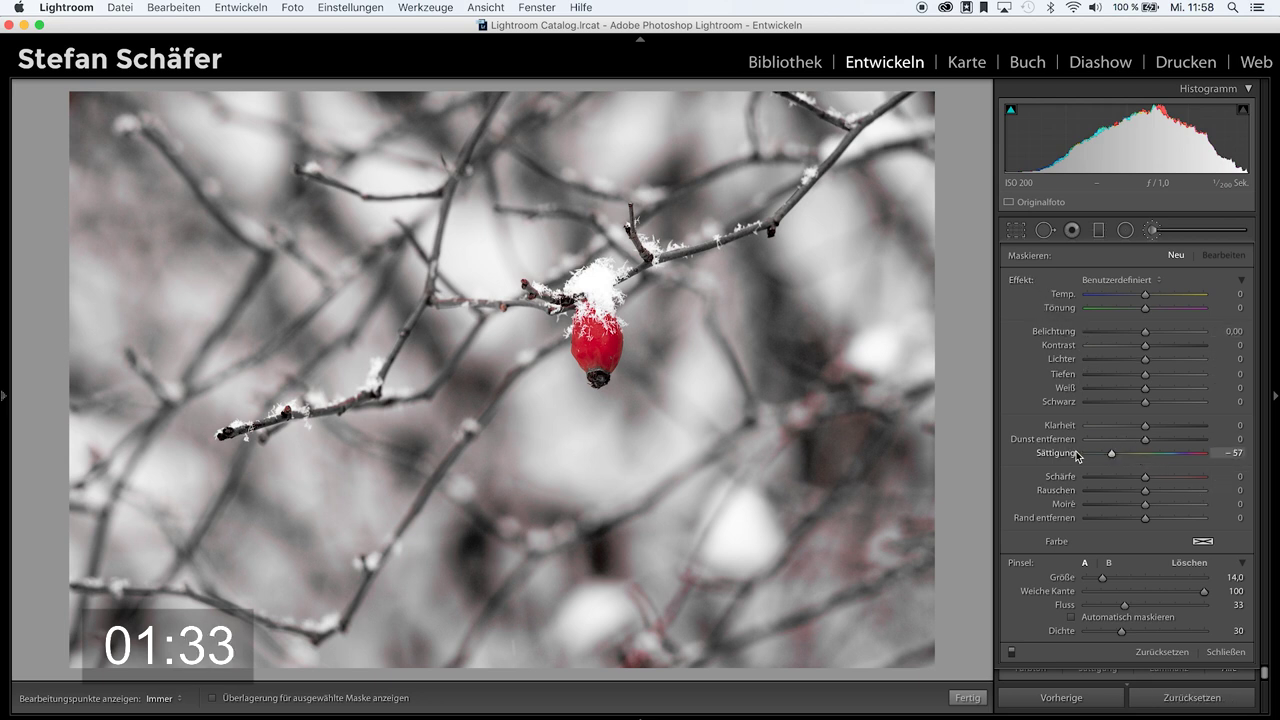
click(1171, 606)
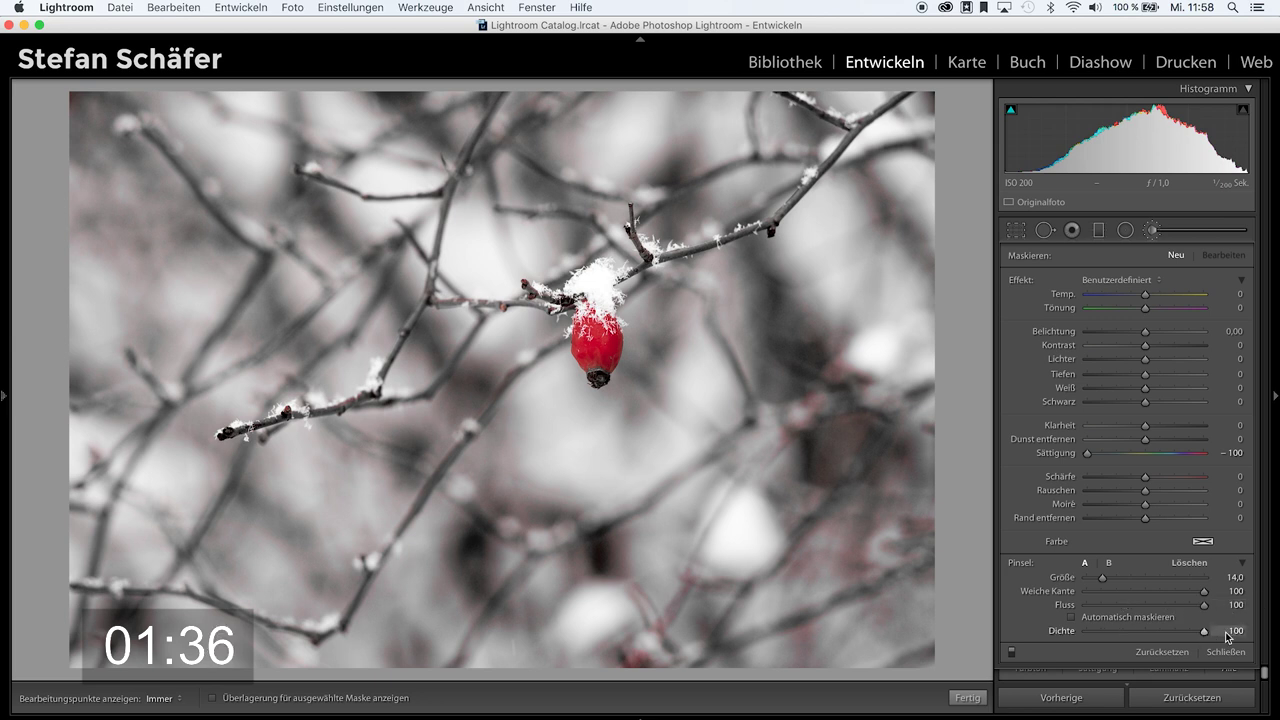
key(h)
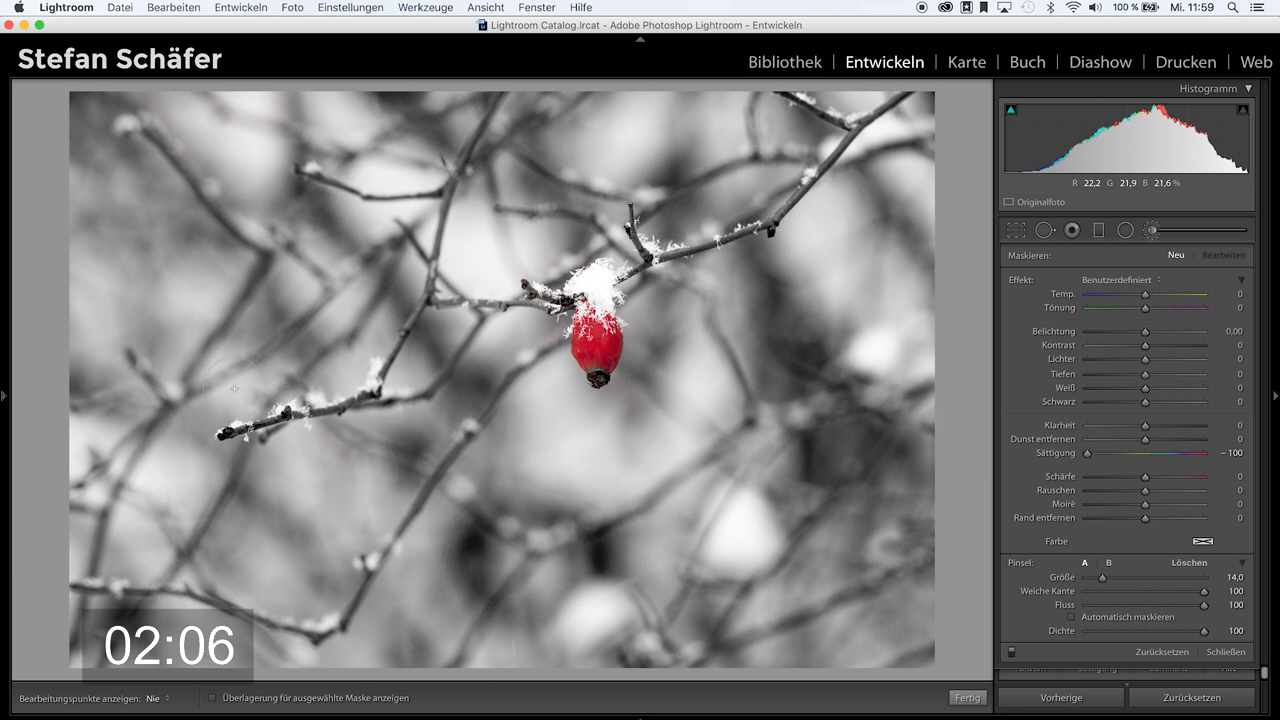
drag(234, 388, 236, 390)
- Finish the brush and set Details sharpening to amount 80 with masking 56
click(967, 698)
scroll(1110, 555, down, 5)
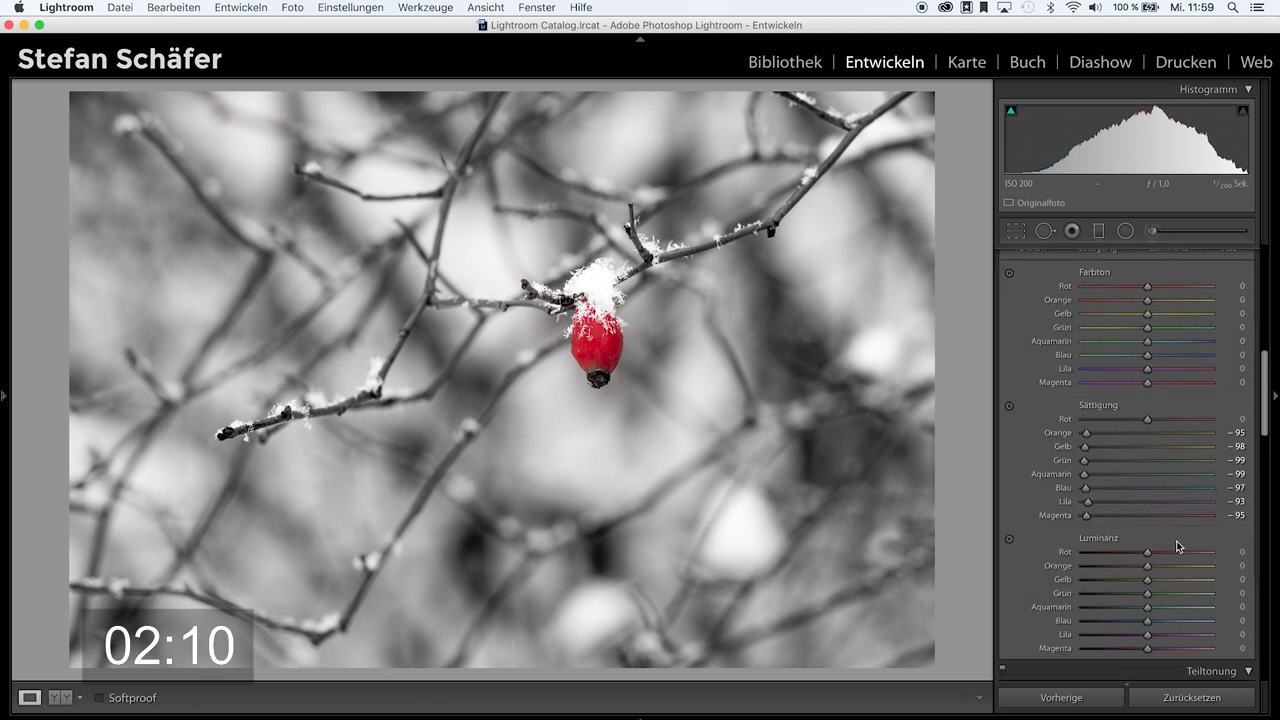
scroll(1177, 546, down, 3)
scroll(1165, 552, down, 3)
scroll(1155, 558, down, 3)
scroll(1145, 565, down, 1)
drag(1145, 557, 1146, 560)
drag(1100, 605, 1152, 600)
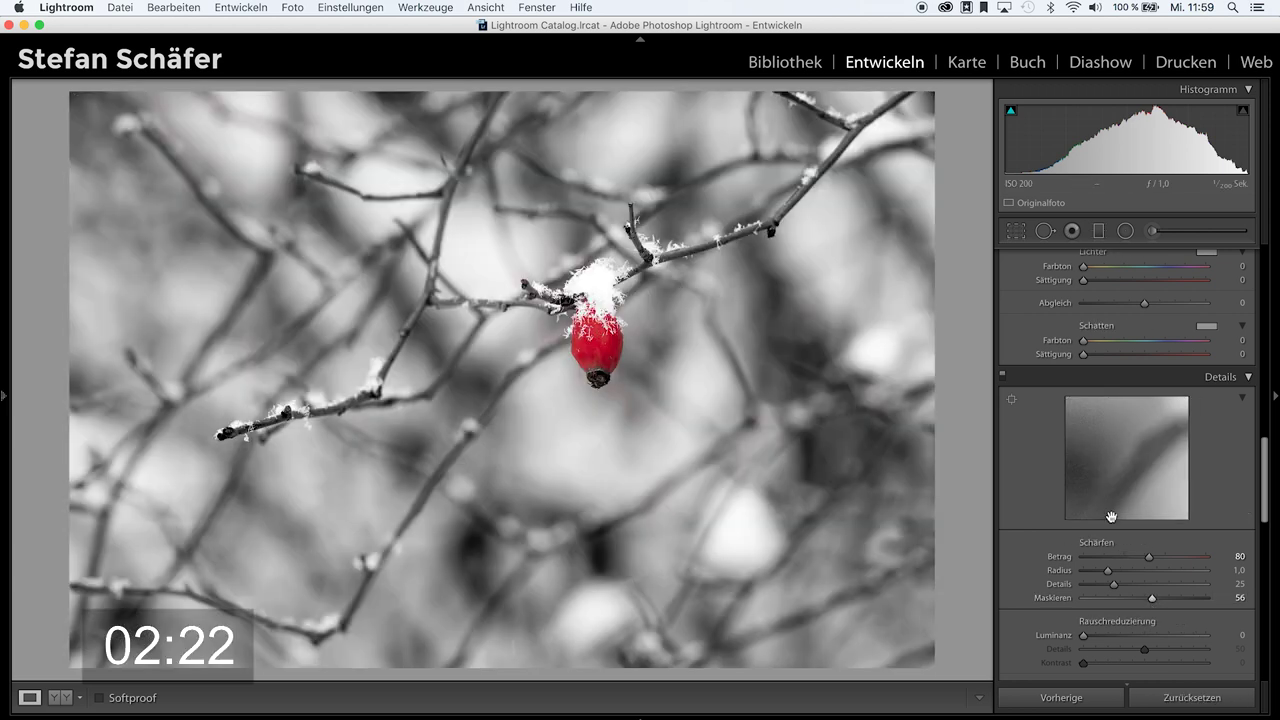
- Add a light Dehaze of +10 in the Effects panel
scroll(1111, 516, down, 5)
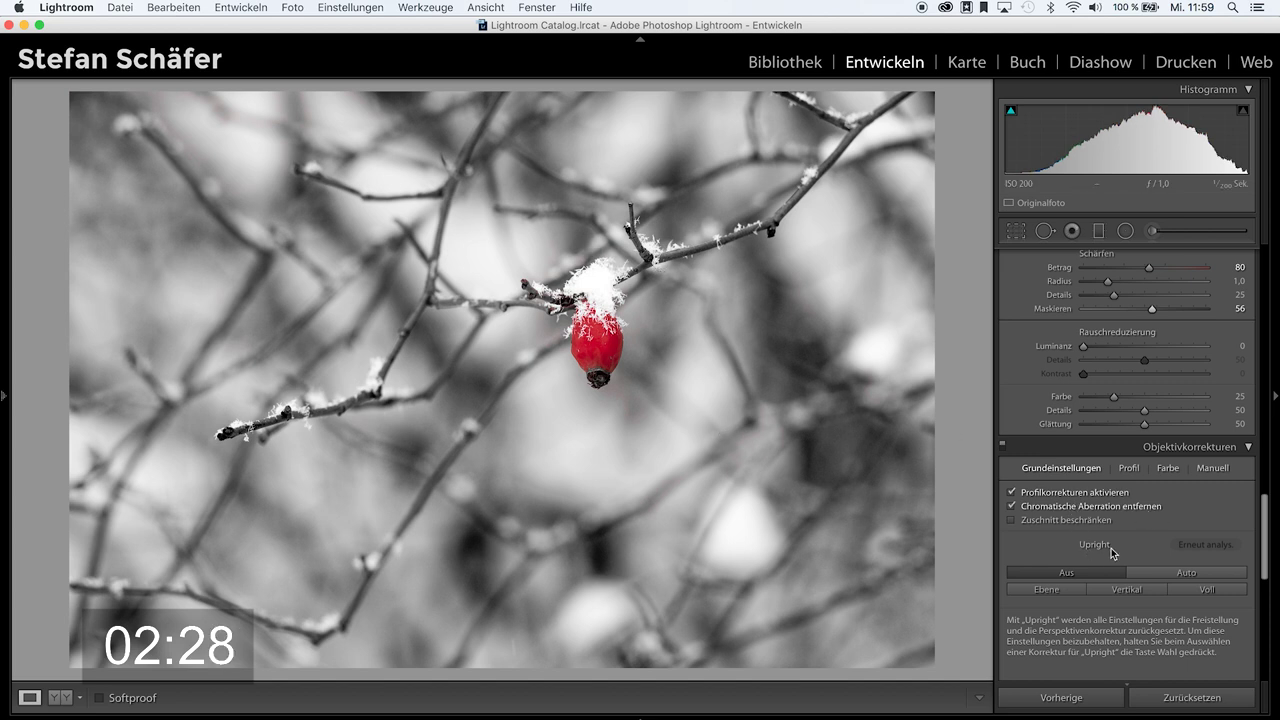
scroll(1113, 554, down, 1)
scroll(1113, 554, down, 5)
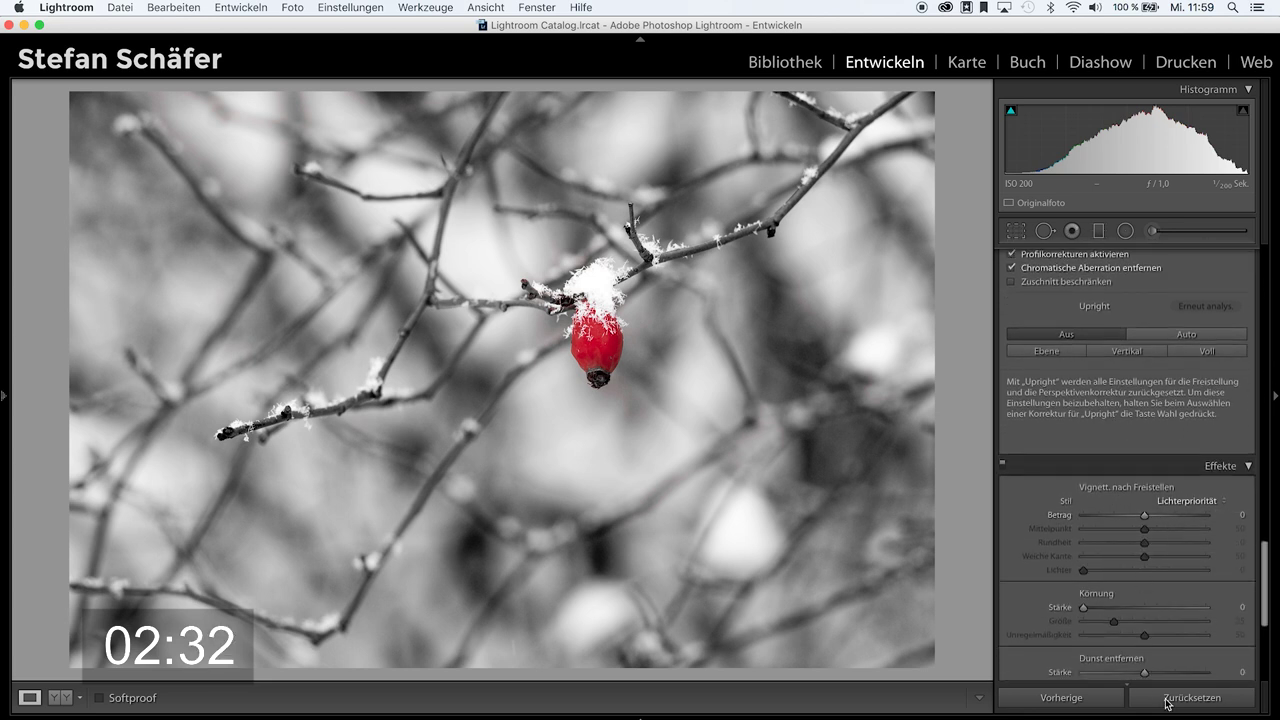
drag(1148, 678, 1154, 676)
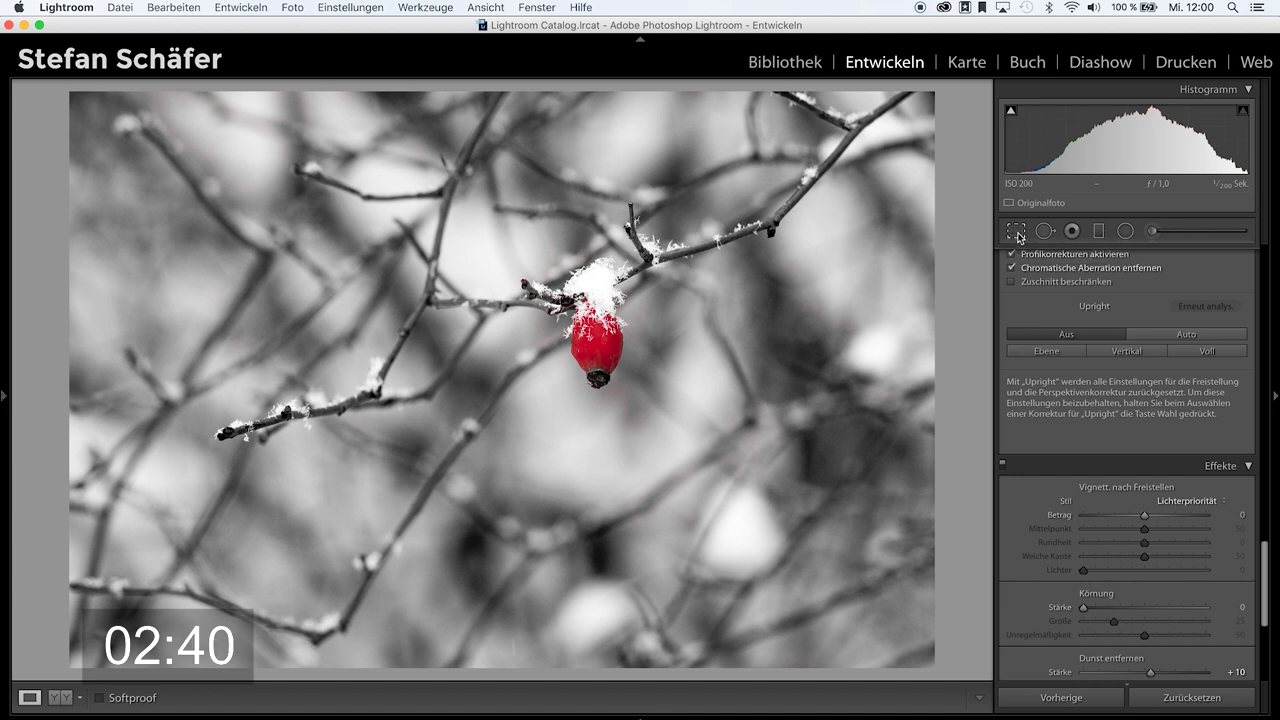
- Crop in from both corners around the red berry and branch, reposition, and apply
click(1017, 235)
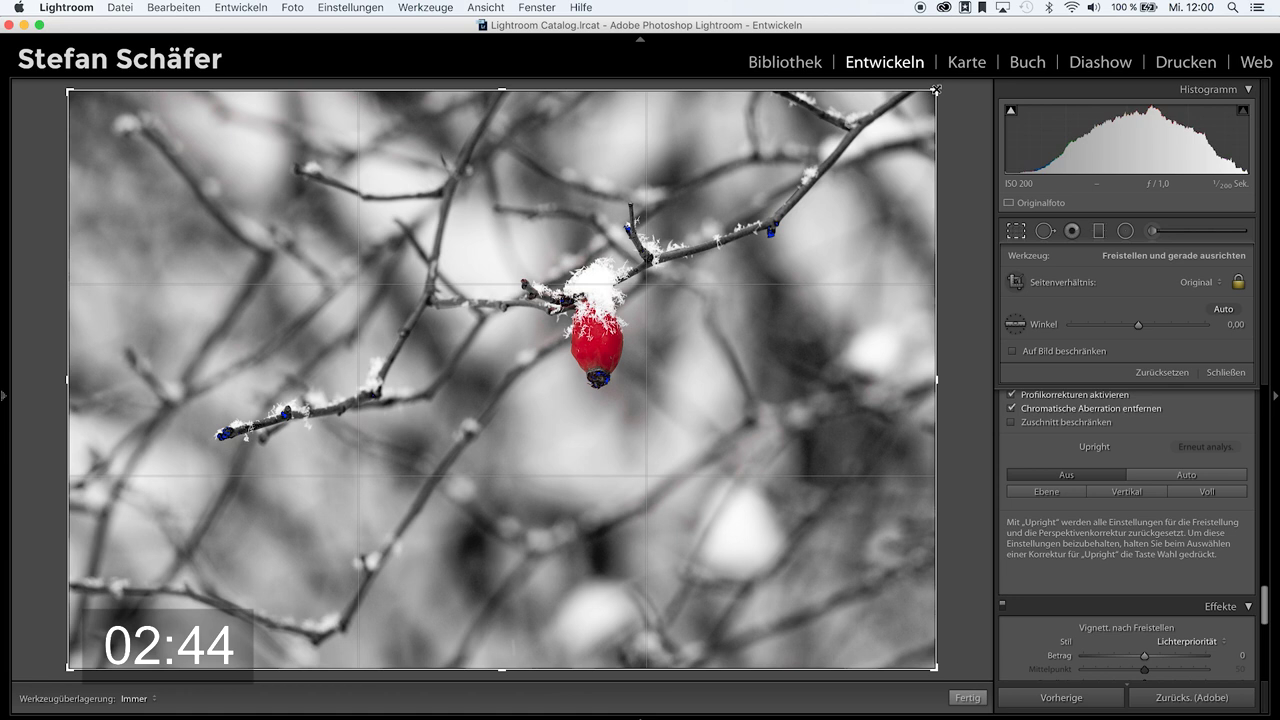
drag(935, 90, 906, 110)
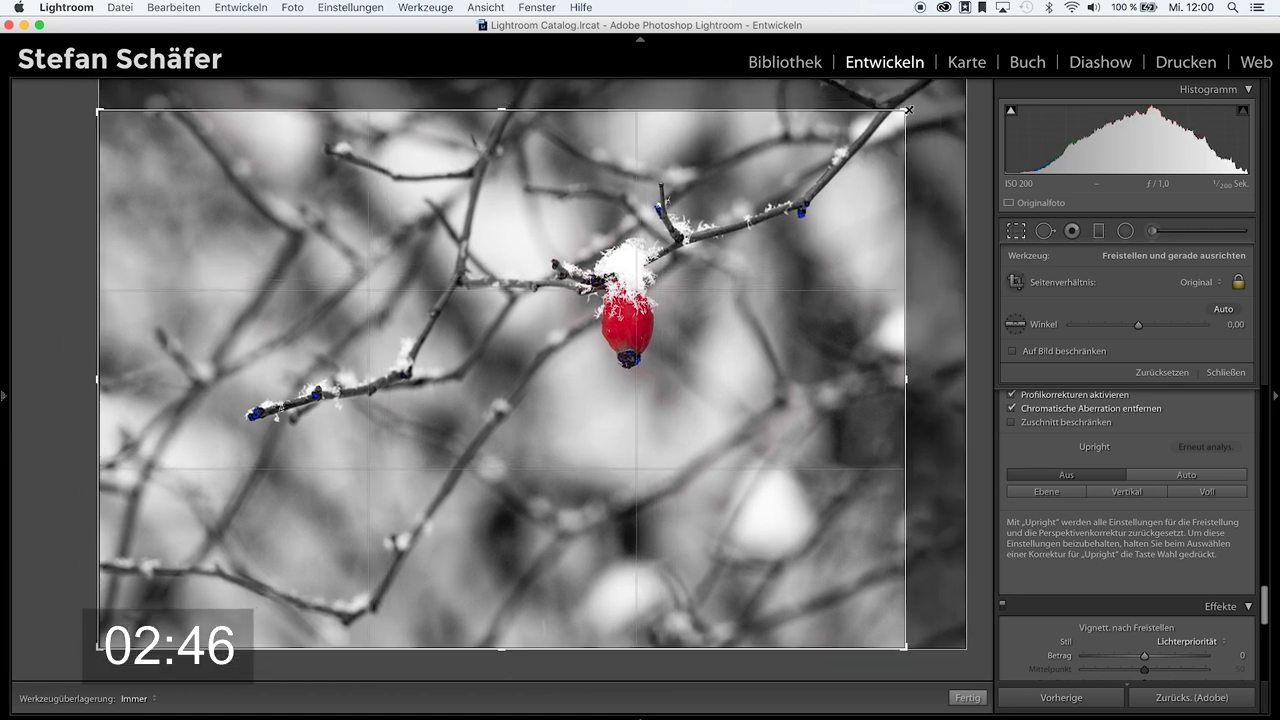
drag(98, 648, 190, 587)
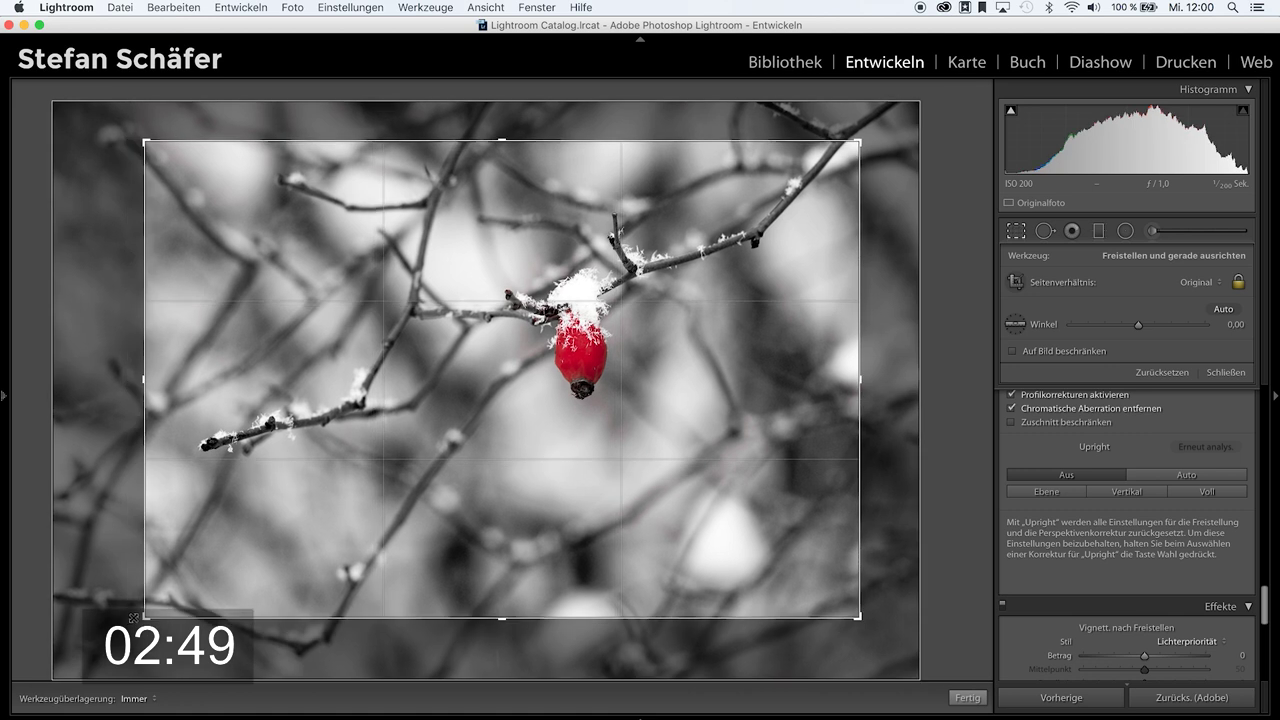
drag(133, 618, 150, 603)
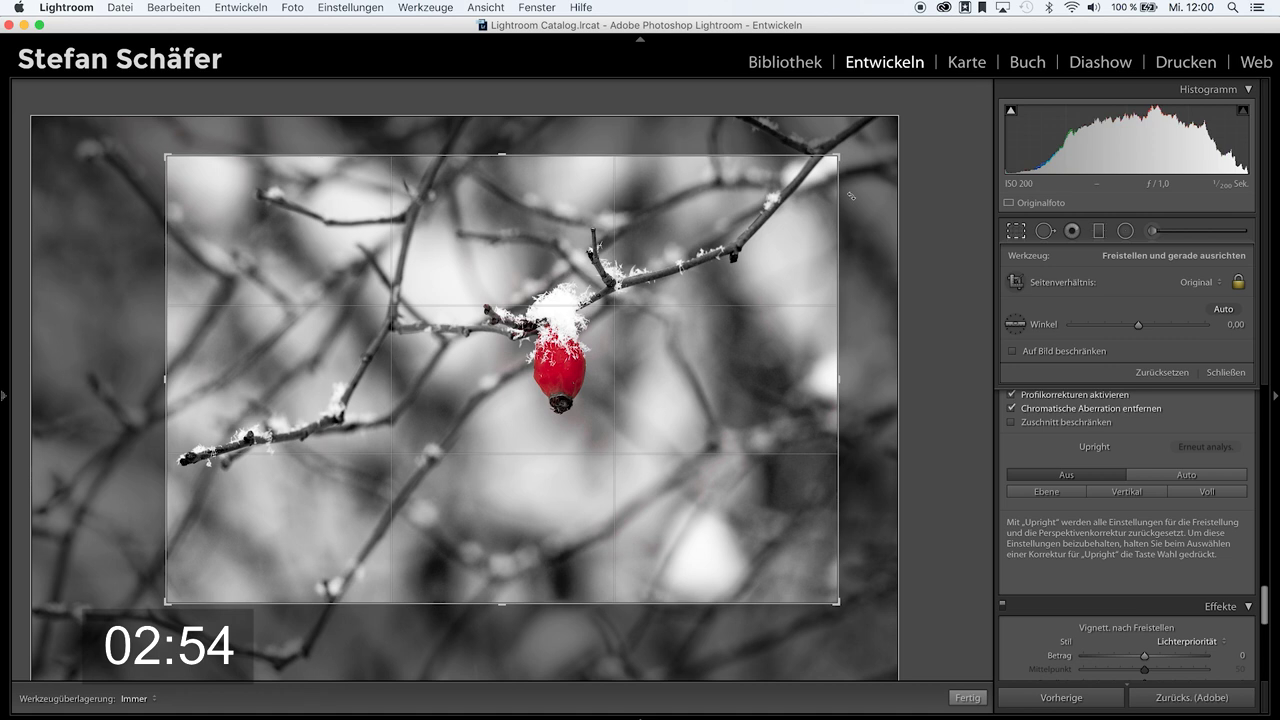
drag(838, 156, 810, 168)
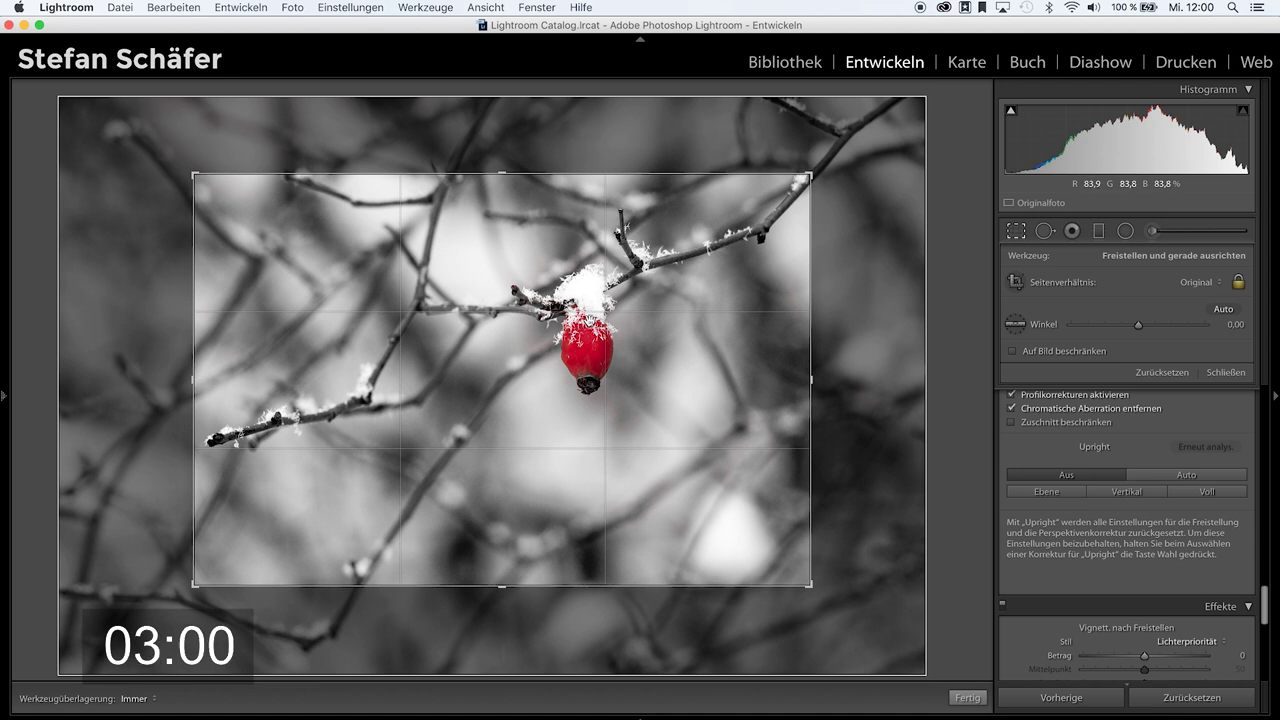
drag(555, 373, 561, 377)
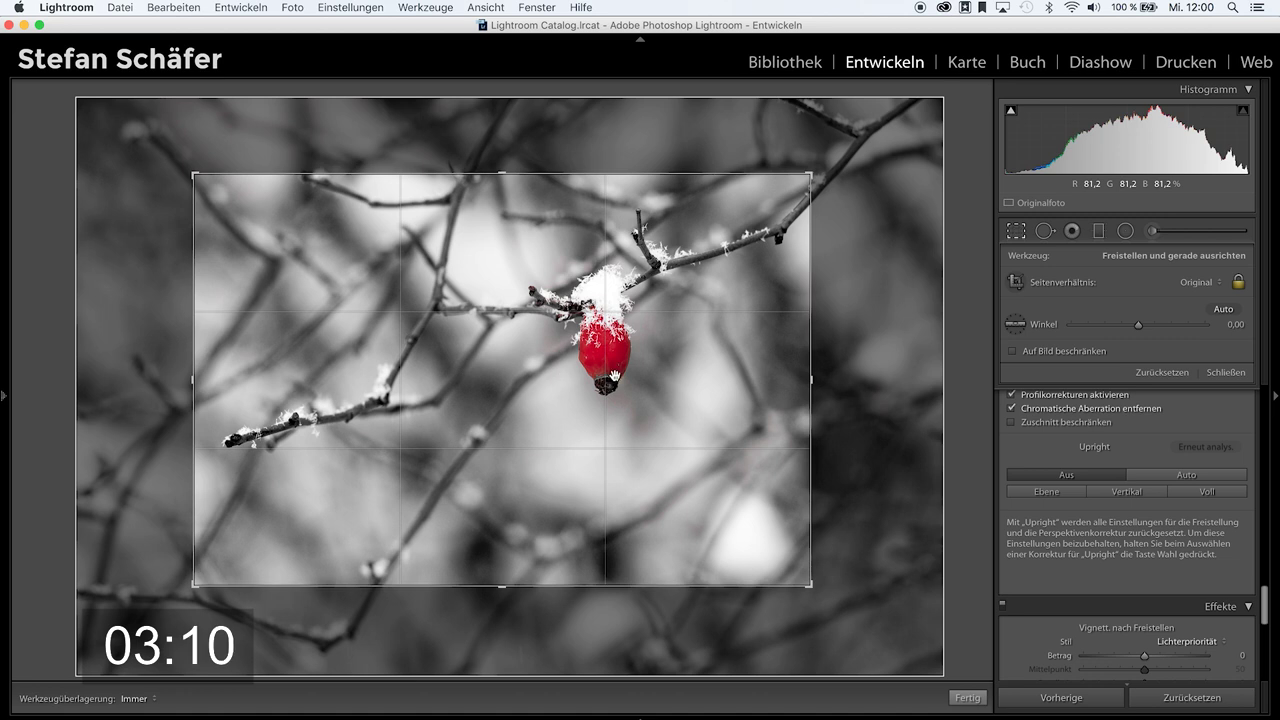
double_click(247, 441)
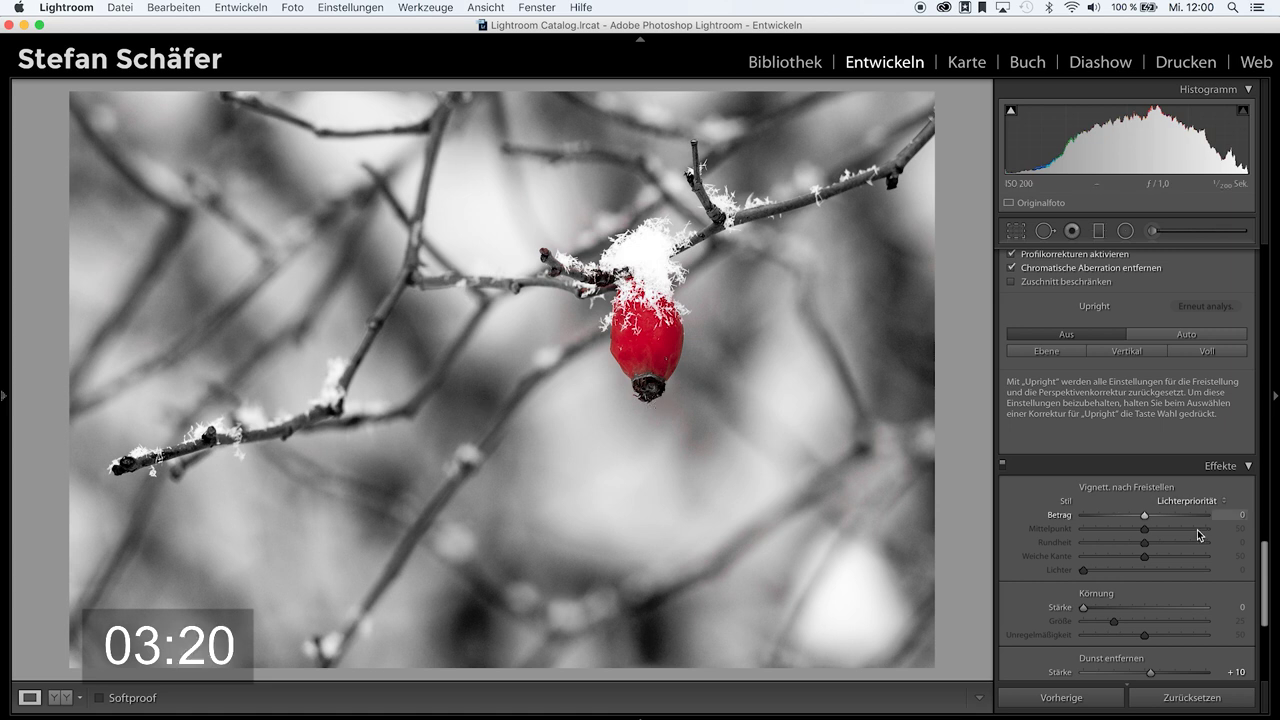
- Add a slight dark vignette and set Red Primary hue and saturation to +10, resetting Blue hue
drag(1144, 515, 1142, 518)
scroll(1142, 517, down, 5)
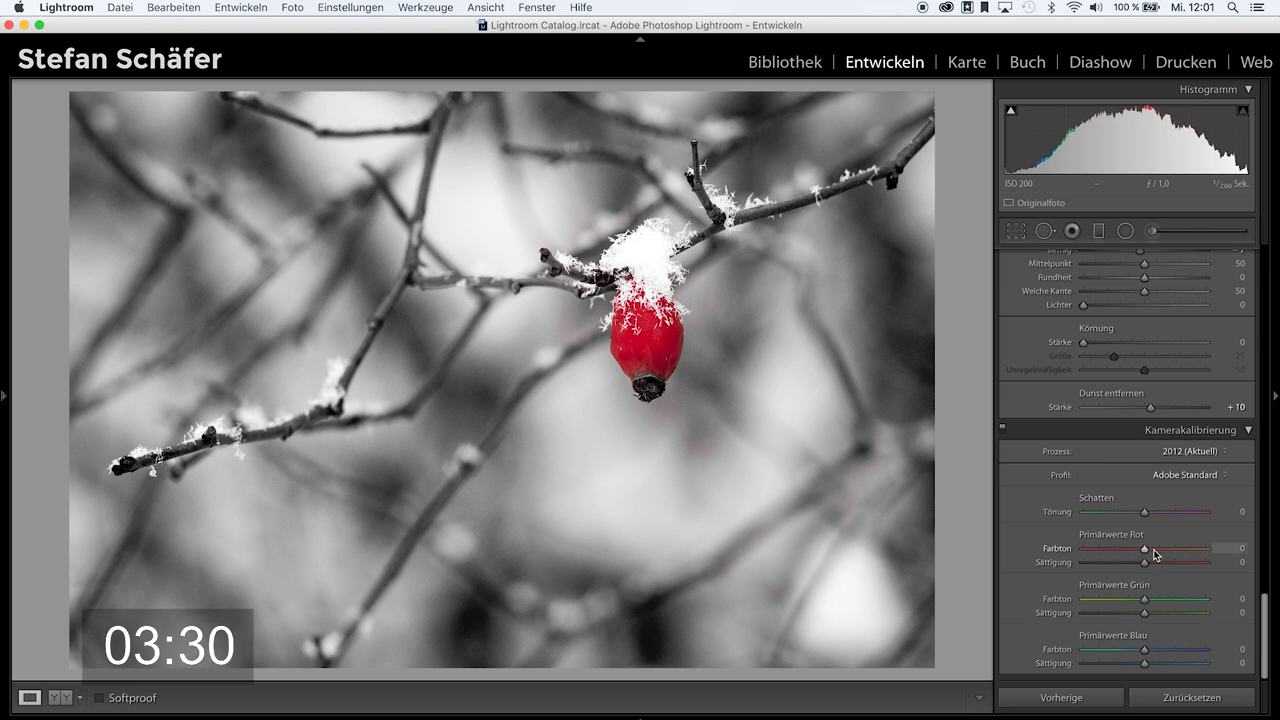
mouse_move(1146, 552)
mouse_down()
mouse_move(1172, 552)
mouse_move(1154, 549)
mouse_up()
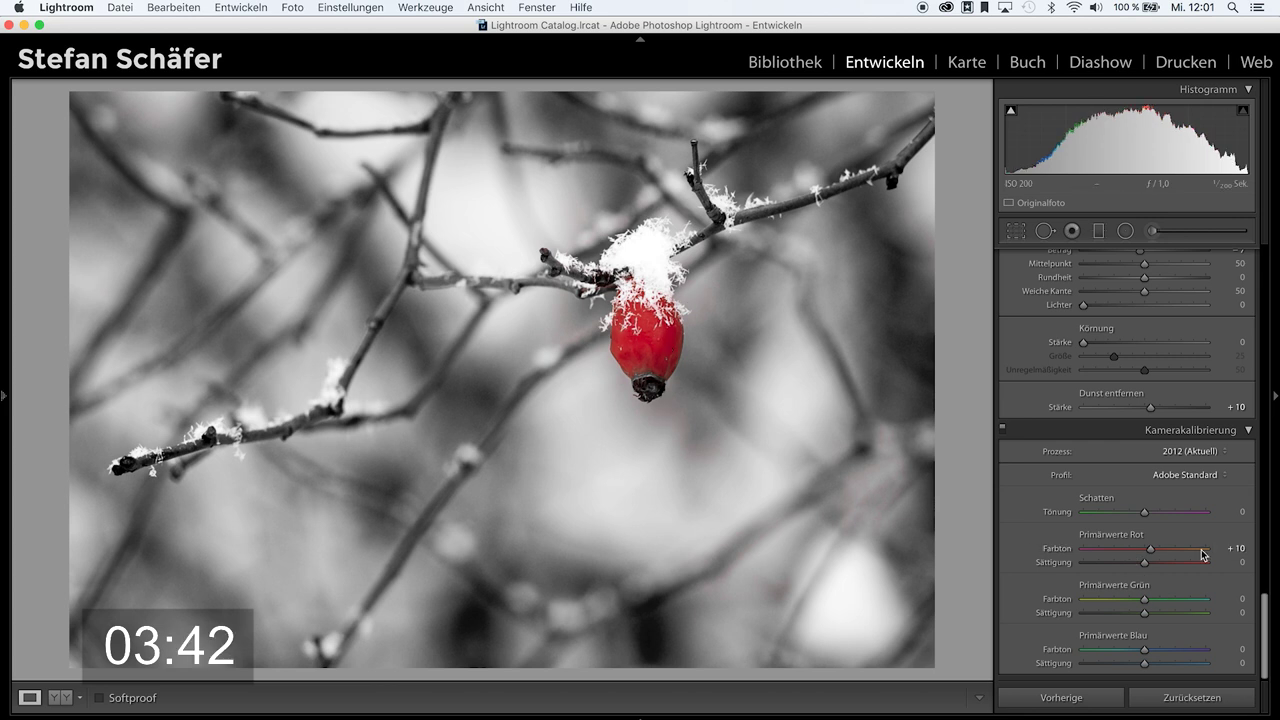
drag(1145, 565, 1151, 566)
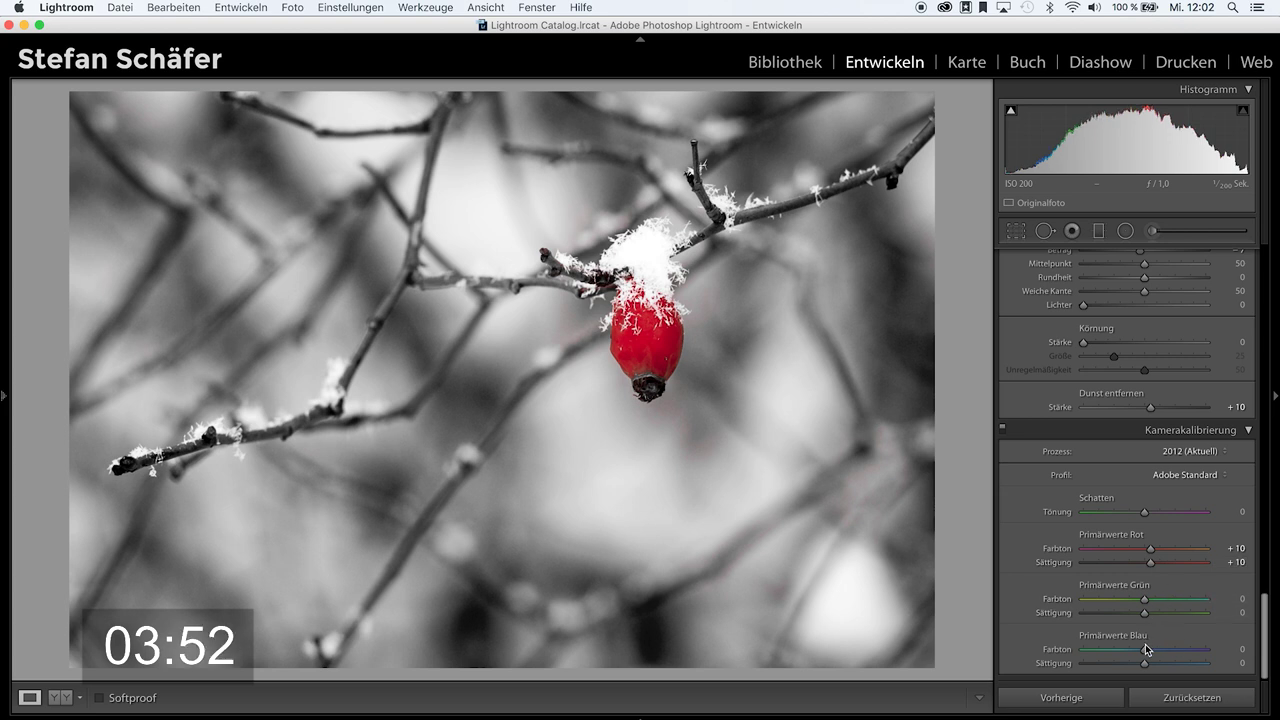
mouse_move(1145, 652)
mouse_down()
mouse_move(1185, 654)
mouse_move(1095, 655)
mouse_move(1147, 659)
mouse_up()
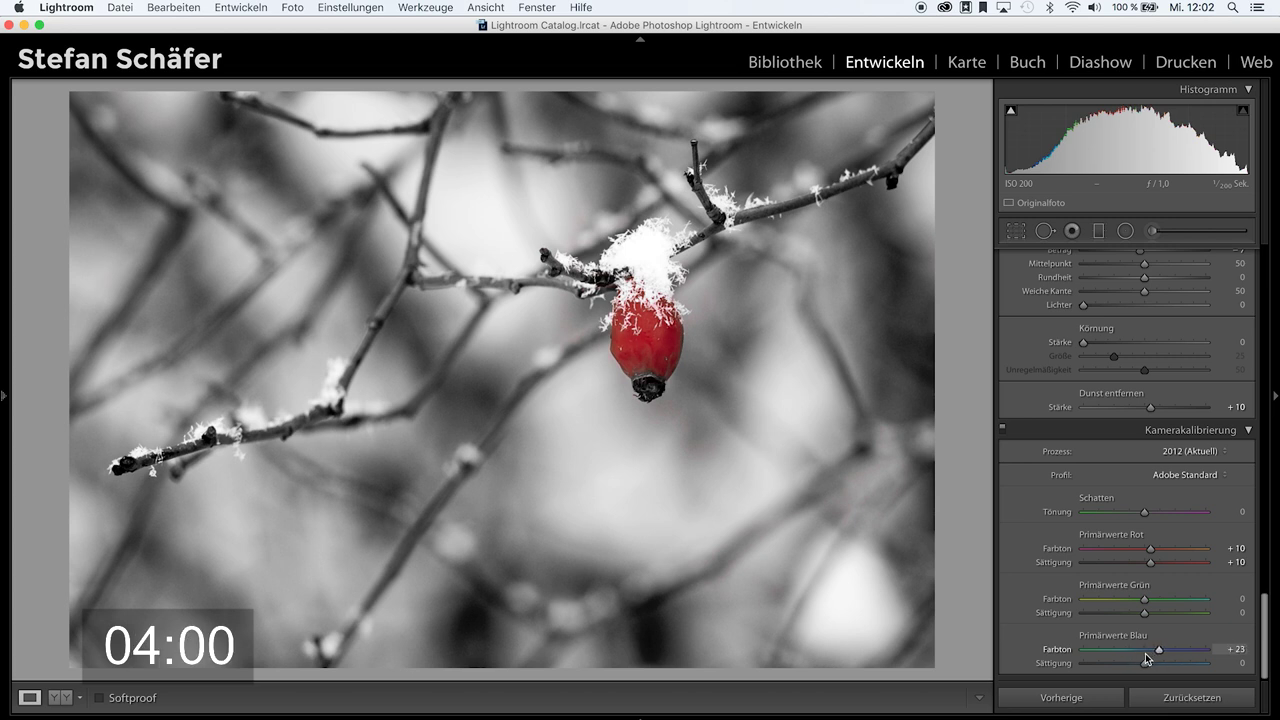
double_click(1147, 658)
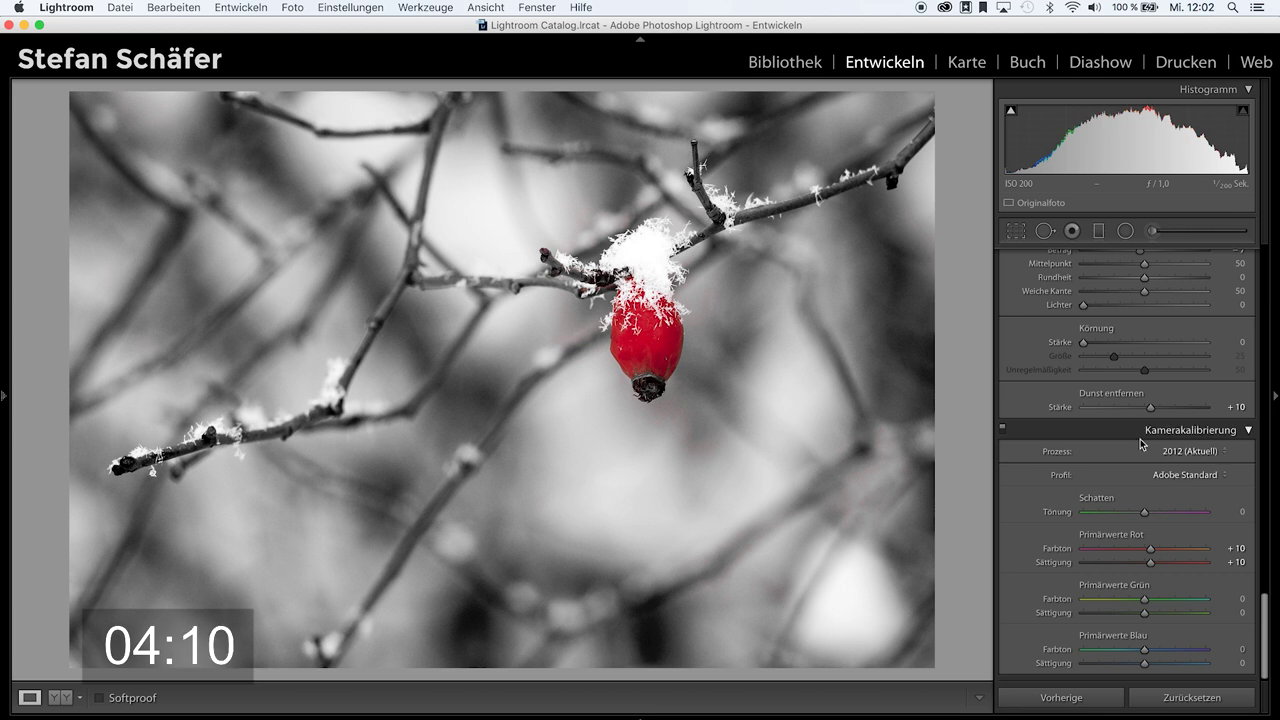
scroll(1141, 443, up, 3)
scroll(1141, 443, up, 3)
scroll(1141, 443, up, 3)
scroll(1141, 443, up, 3)
scroll(1141, 443, up, 3)
scroll(1141, 443, up, 3)
scroll(1141, 443, up, 3)
scroll(1141, 443, up, 3)
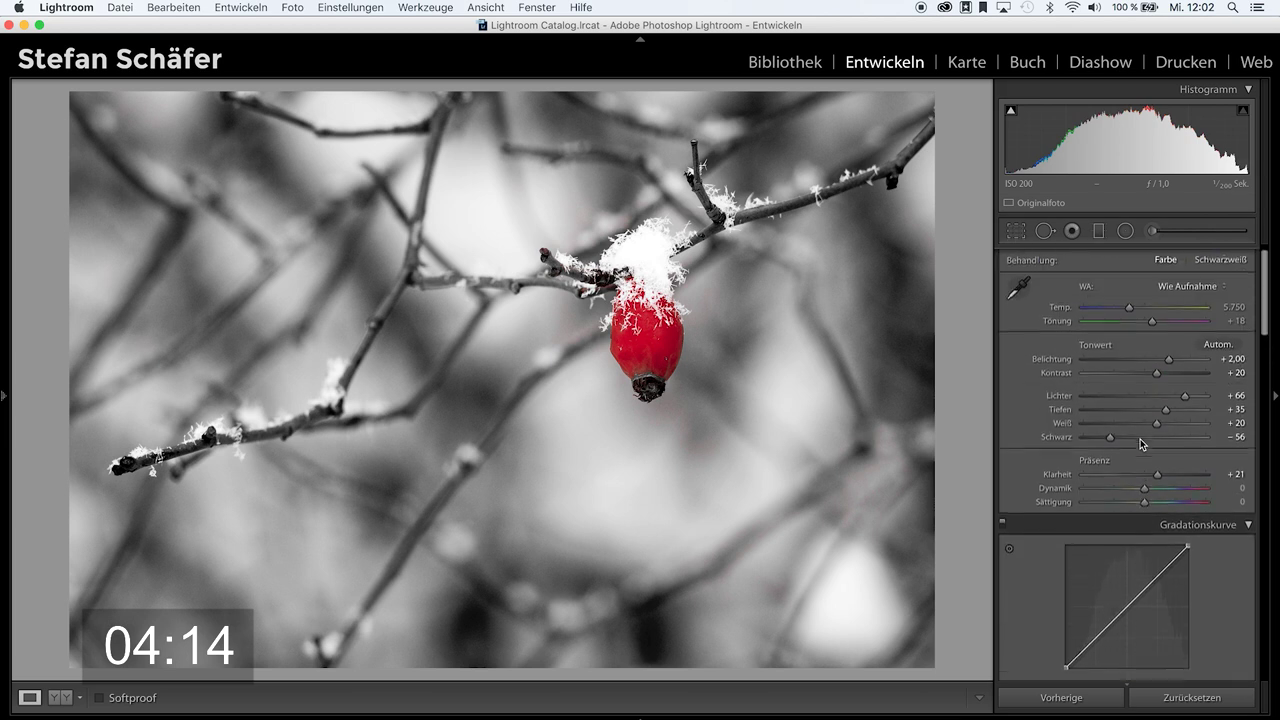
scroll(1141, 443, up, 2)
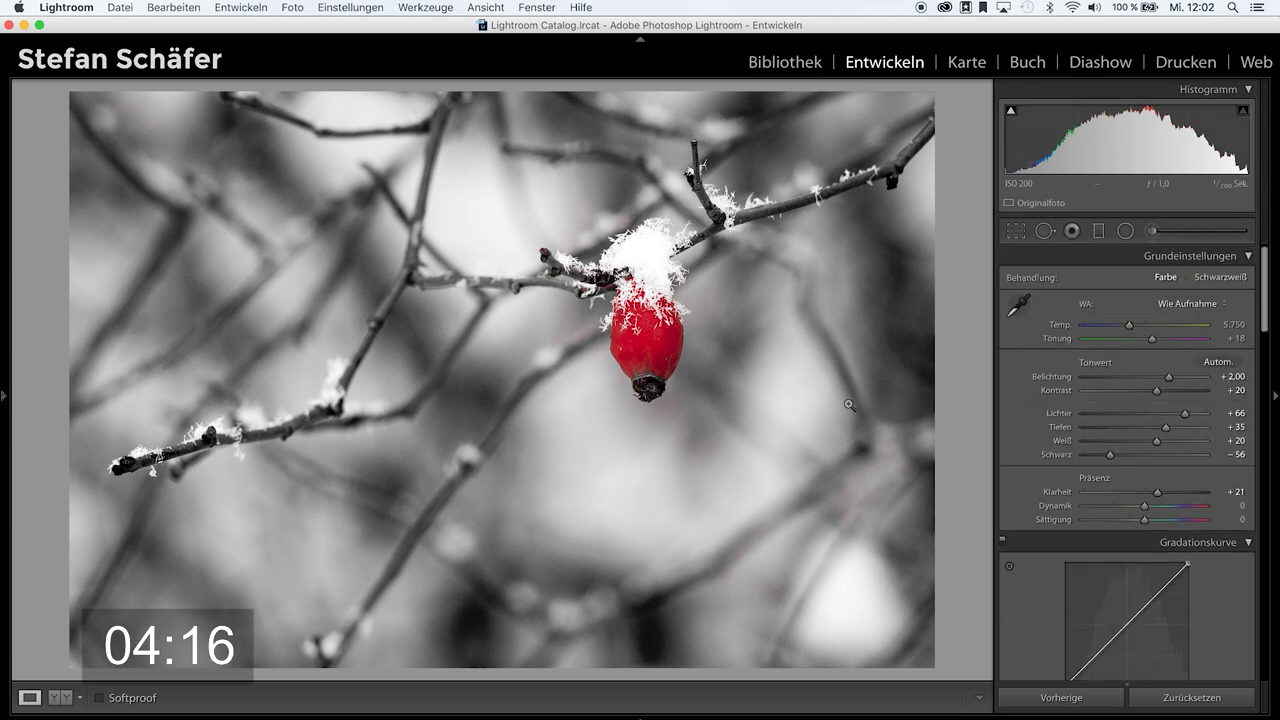